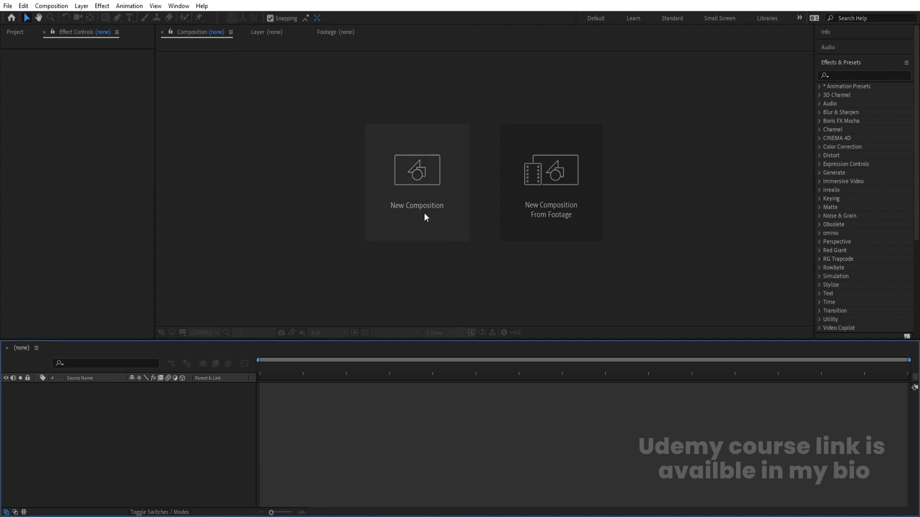
Create a 1920 × 1080 px composition named Main Animation and display its title/action safe guides
{"action": "left_click", "coordinate": [424, 212]}
{"action": "type", "text": "Main Animation"}
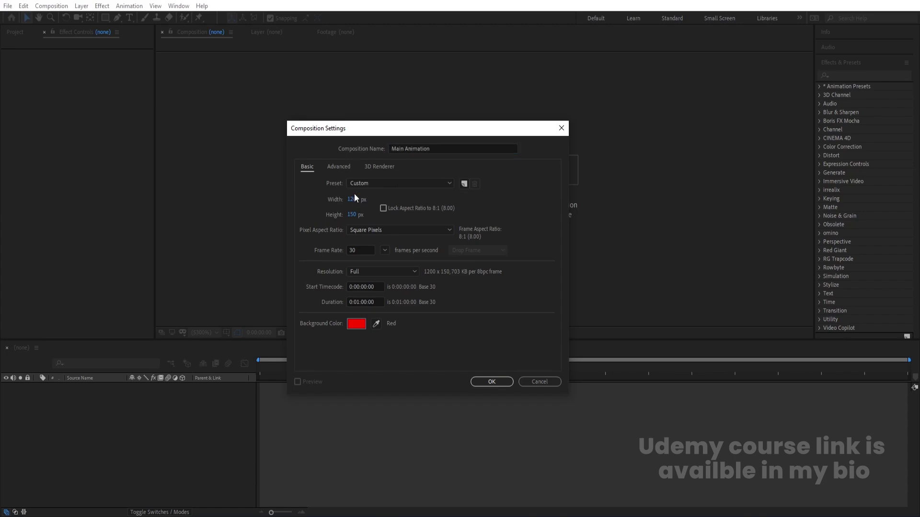
{"action": "left_click", "coordinate": [353, 199]}
{"action": "type", "text": "1920"}
{"action": "left_click", "coordinate": [360, 215]}
{"action": "type", "text": "1080"}
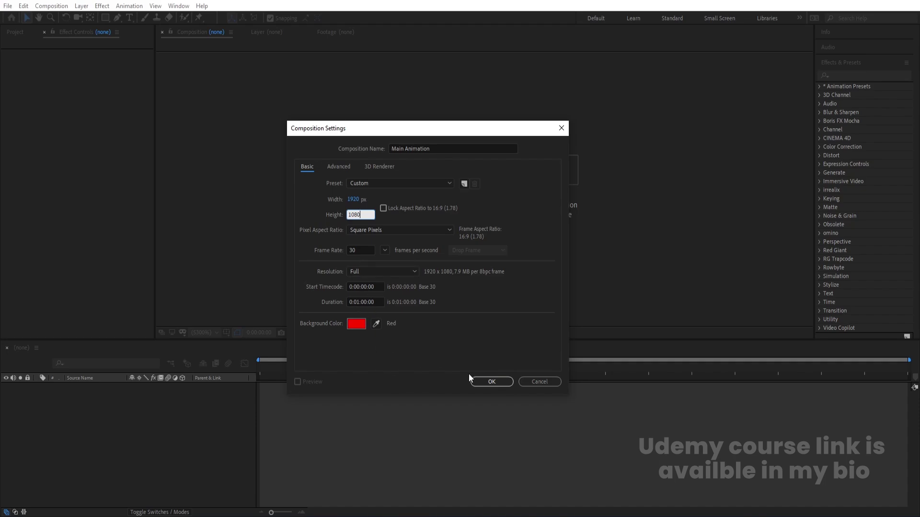
{"action": "left_click", "coordinate": [479, 381]}
{"action": "left_click", "coordinate": [225, 335]}
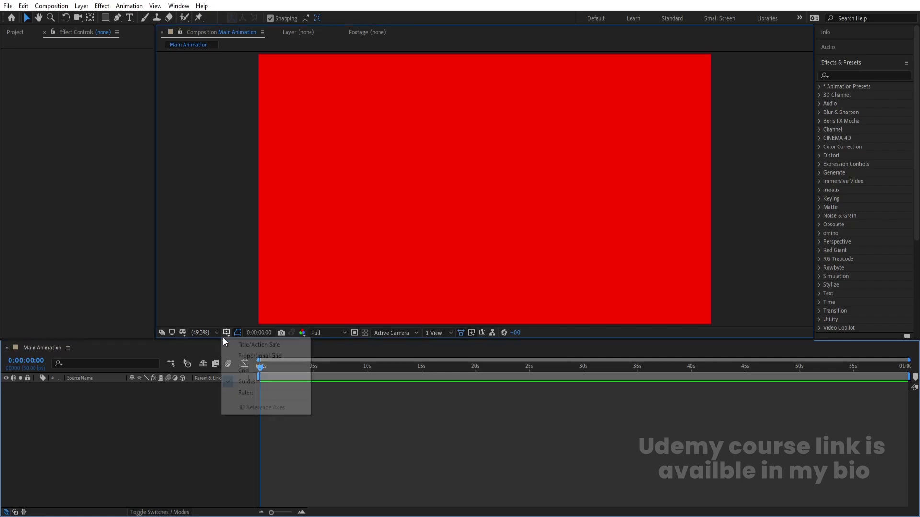
{"action": "left_click", "coordinate": [242, 344]}
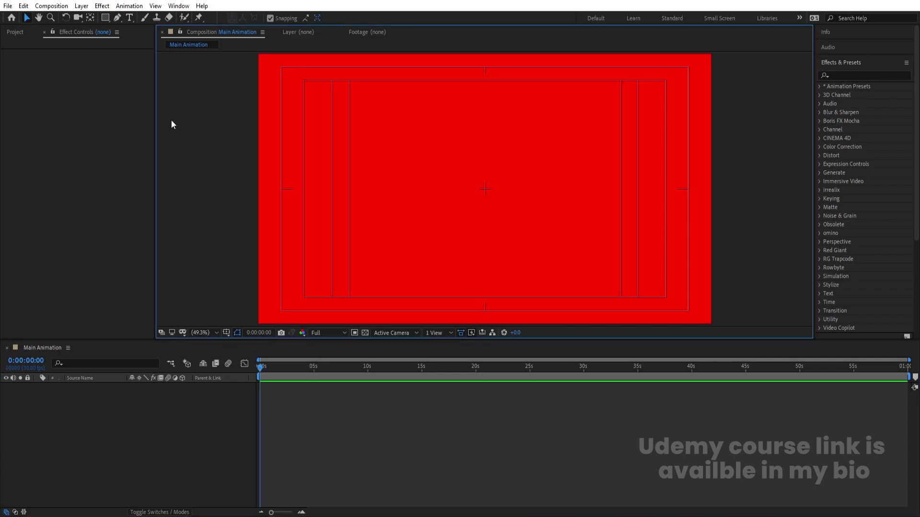
Add a text layer near the composition's centre reading KINETIC TYPOGRAPHY
{"action": "left_click", "coordinate": [130, 18]}
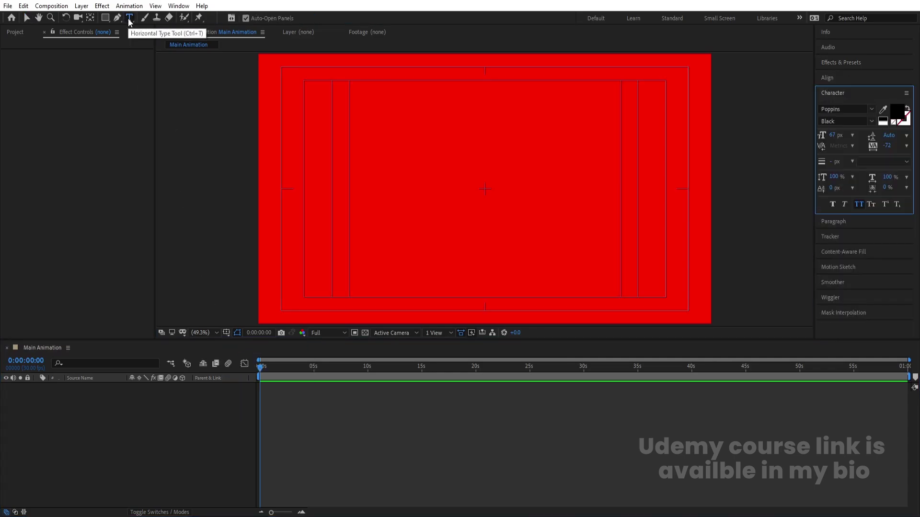
{"action": "left_click", "coordinate": [419, 212]}
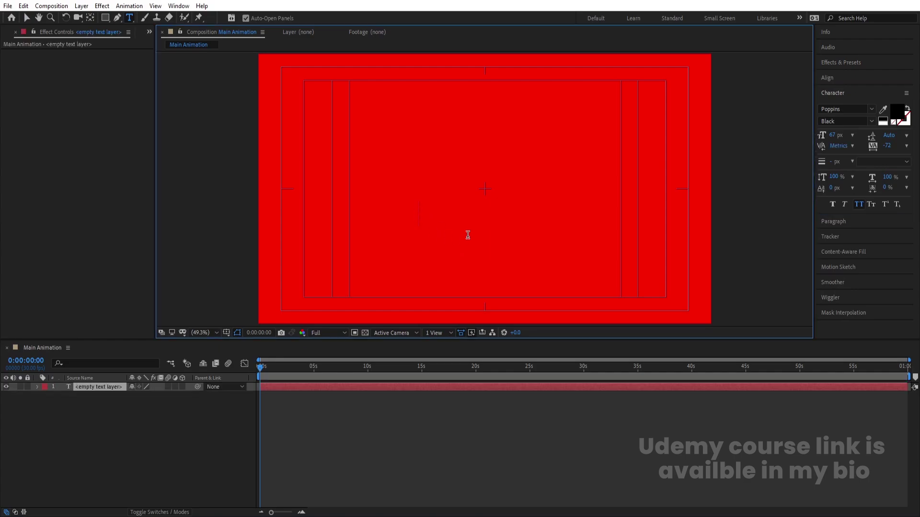
{"action": "type", "text": "KI"}
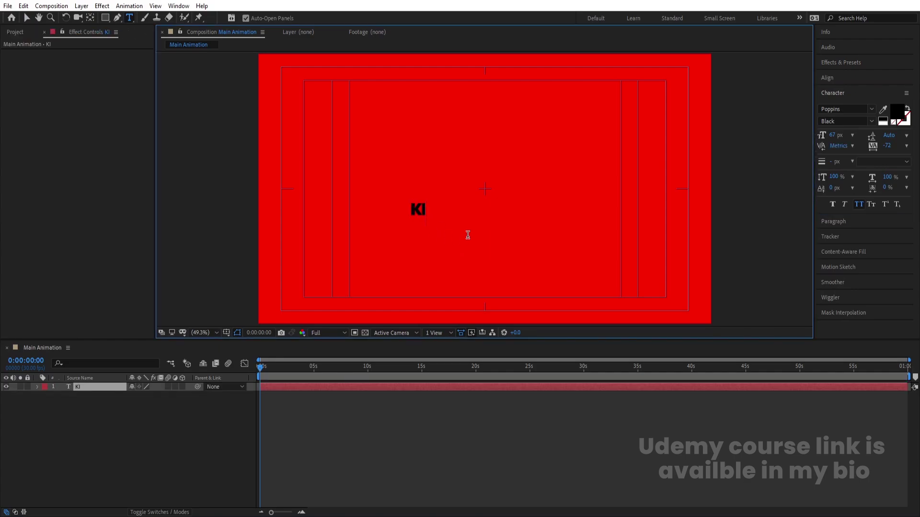
{"action": "type", "text": "NETIC"}
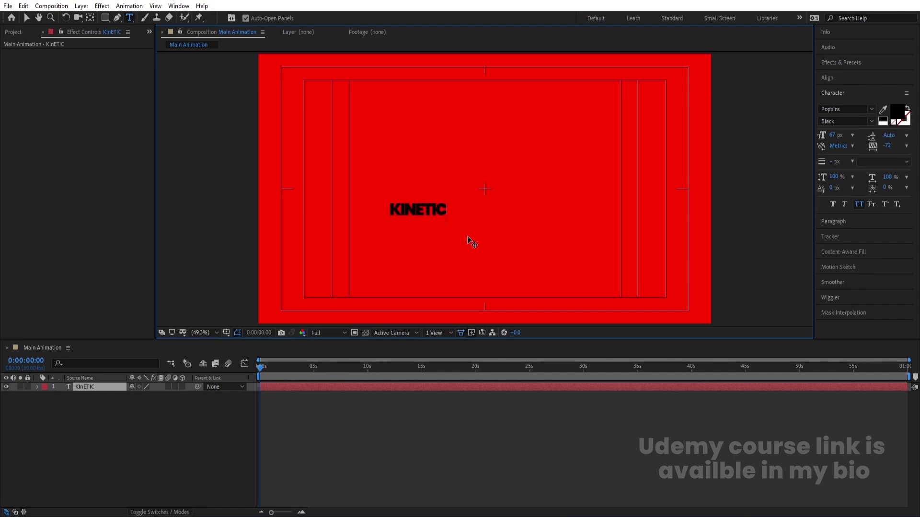
{"action": "type", "text": " TY"}
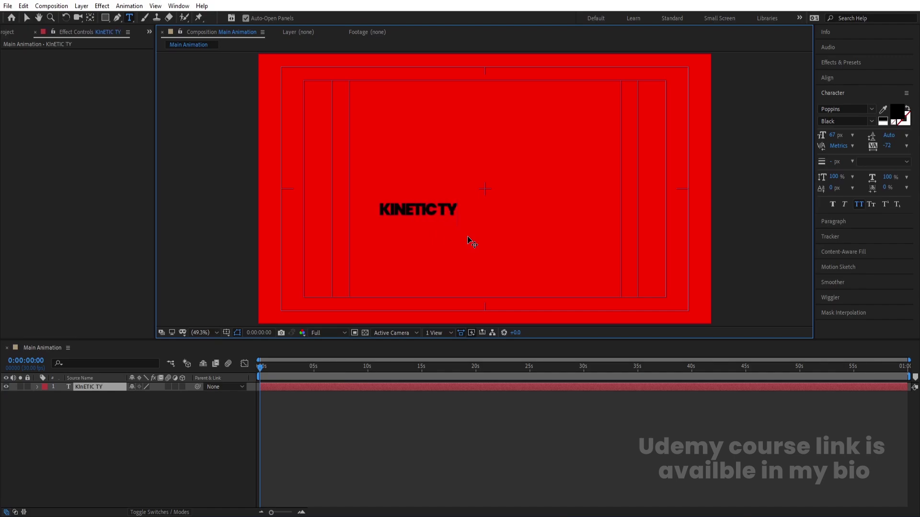
{"action": "type", "text": "POGRAPHY"}
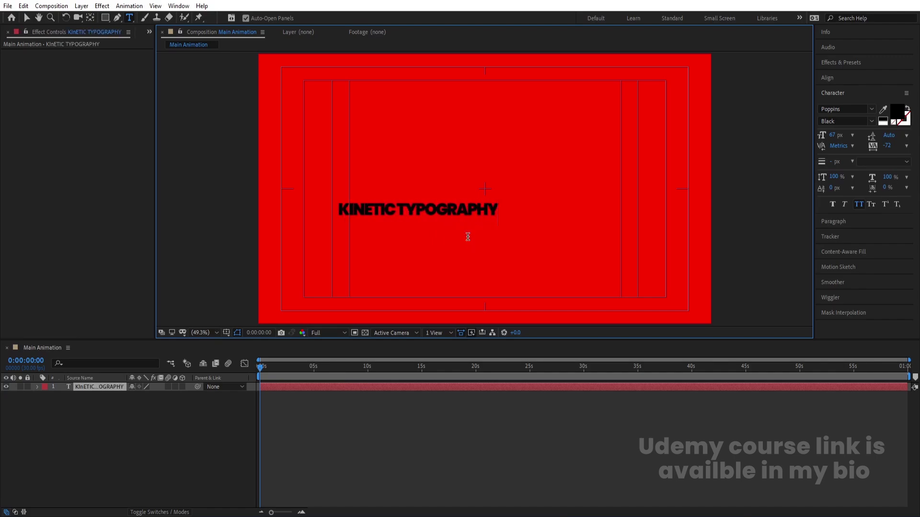
Set the tracking of the whole KINETIC TYPOGRAPHY text to -28
{"action": "key", "text": "ctrl+a"}
{"action": "left_click", "coordinate": [888, 146]}
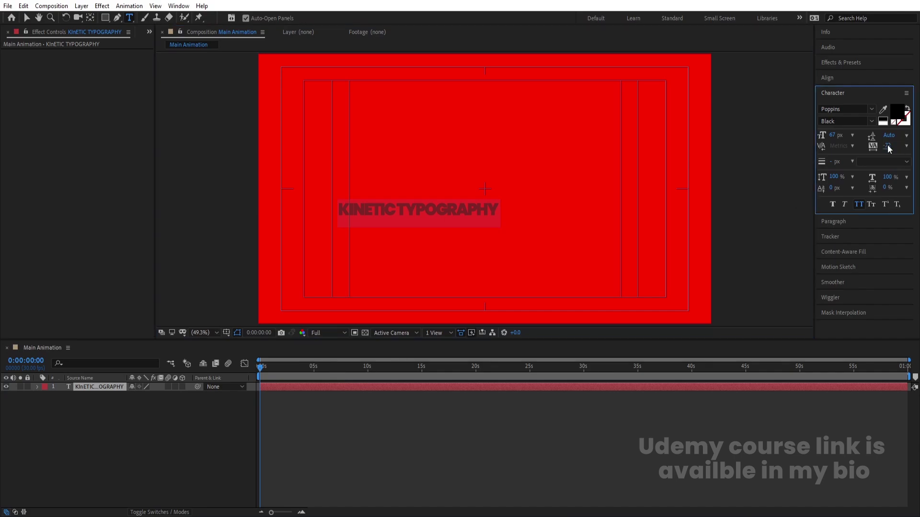
{"action": "left_click_drag", "start_coordinate": [895, 147], "coordinate": [913, 147]}
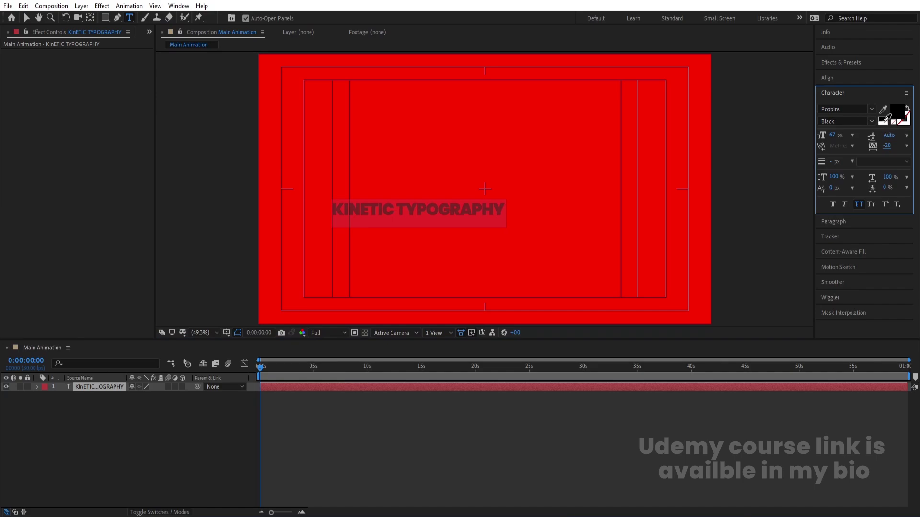
Widen the gap between the two words and add a second KINETIC TYPOGRAPHY after the first on the same line
{"action": "left_click", "coordinate": [509, 214]}
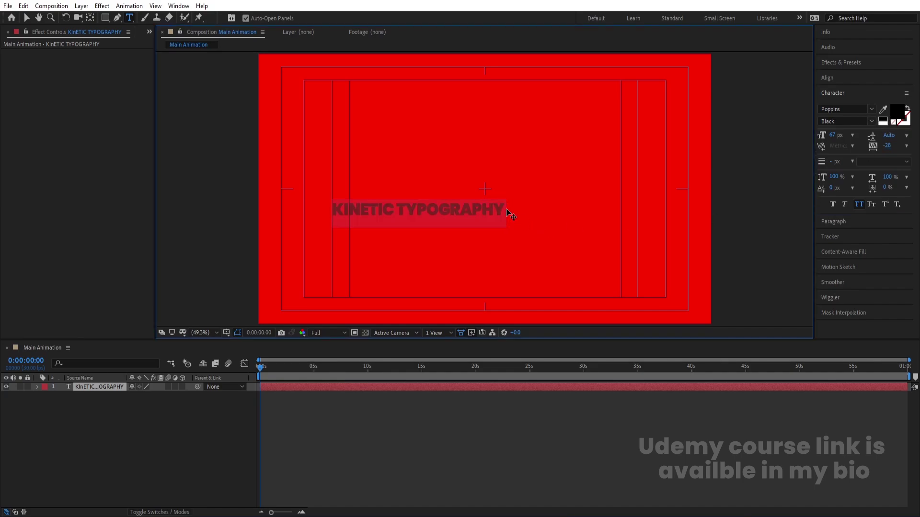
{"action": "left_click", "coordinate": [396, 206]}
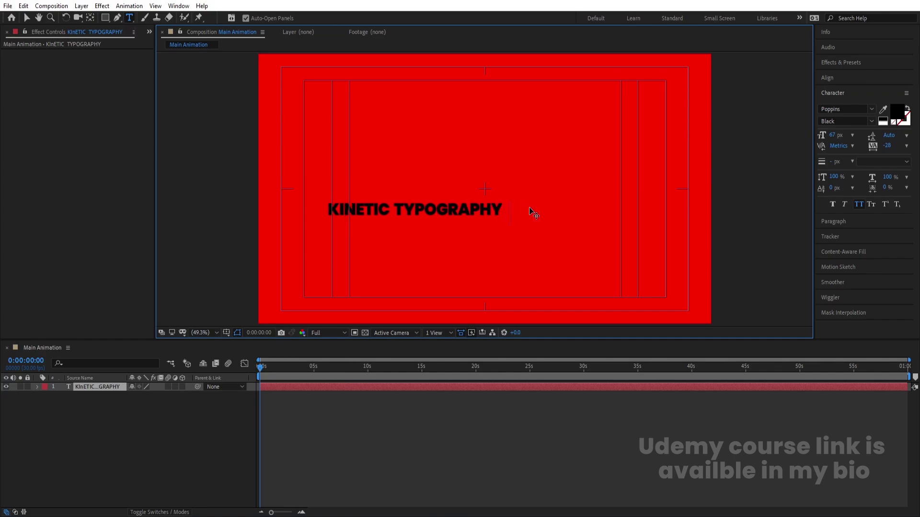
{"action": "type", "text": "KInETIC TYPOGRAPHY"}
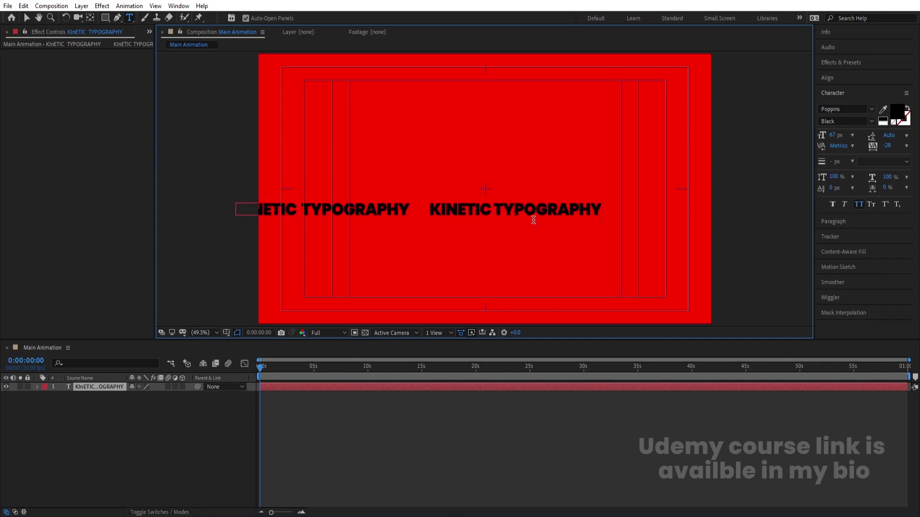
{"action": "left_click", "coordinate": [120, 411]}
Align the text layer to the composition's horizontal and vertical centre
{"action": "left_click", "coordinate": [101, 389]}
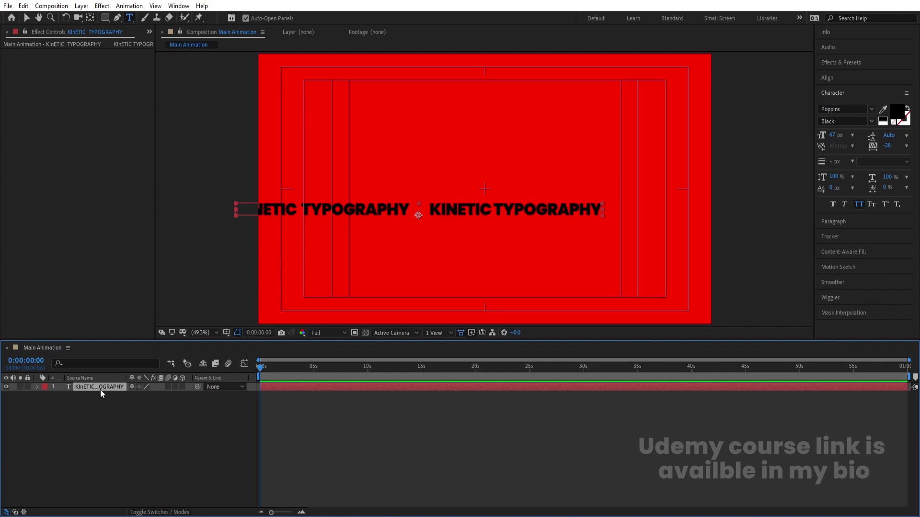
{"action": "left_click", "coordinate": [839, 81]}
{"action": "left_click", "coordinate": [840, 103]}
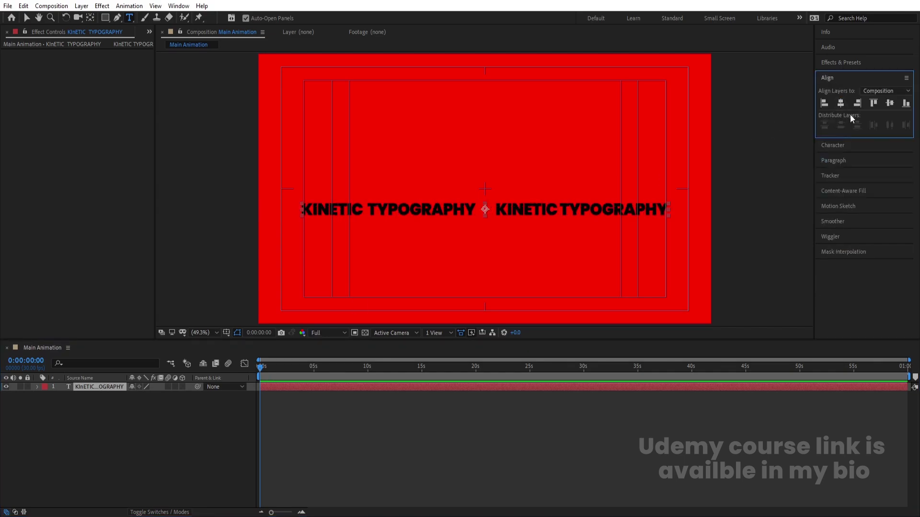
{"action": "left_click", "coordinate": [890, 104]}
{"action": "left_click", "coordinate": [128, 413]}
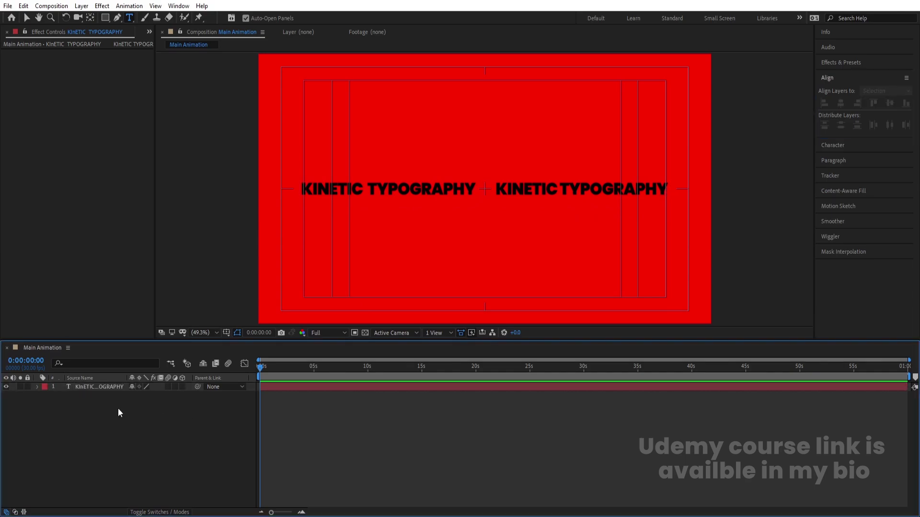
Draw a near-circular ellipse mask on the text layer over the middle of the text
{"action": "left_click", "coordinate": [99, 389]}
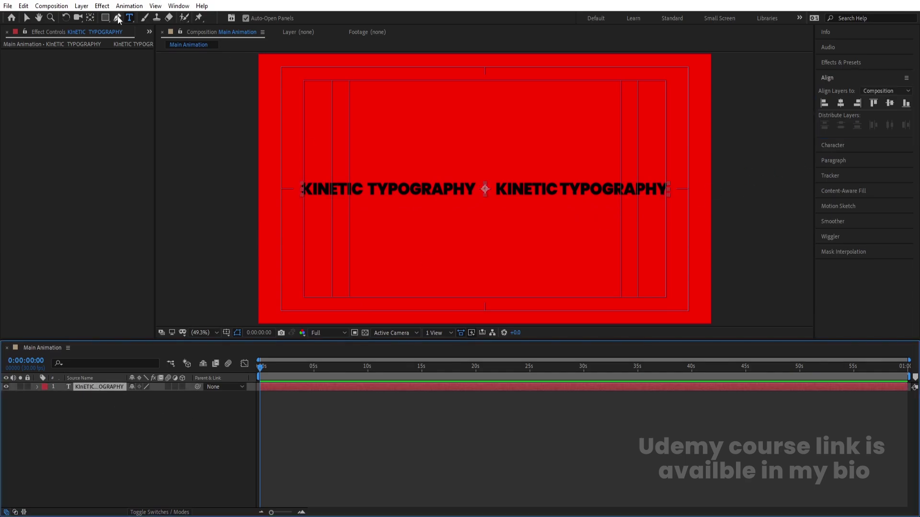
{"action": "left_click", "coordinate": [106, 18]}
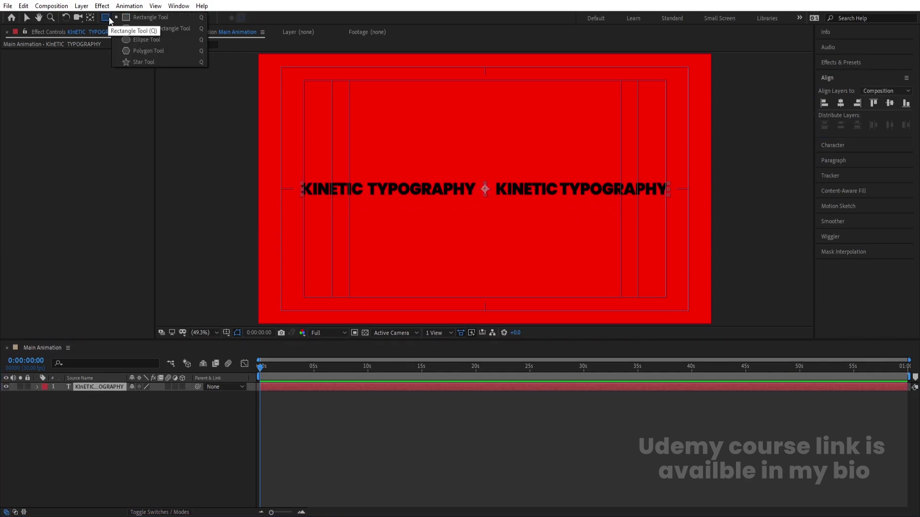
{"action": "left_click", "coordinate": [139, 42]}
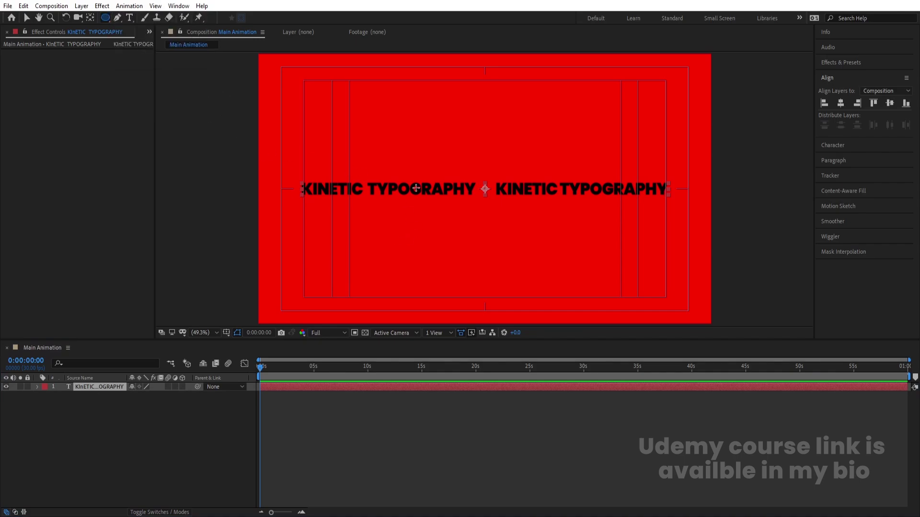
{"action": "left_click_drag", "start_coordinate": [421, 130], "coordinate": [556, 282]}
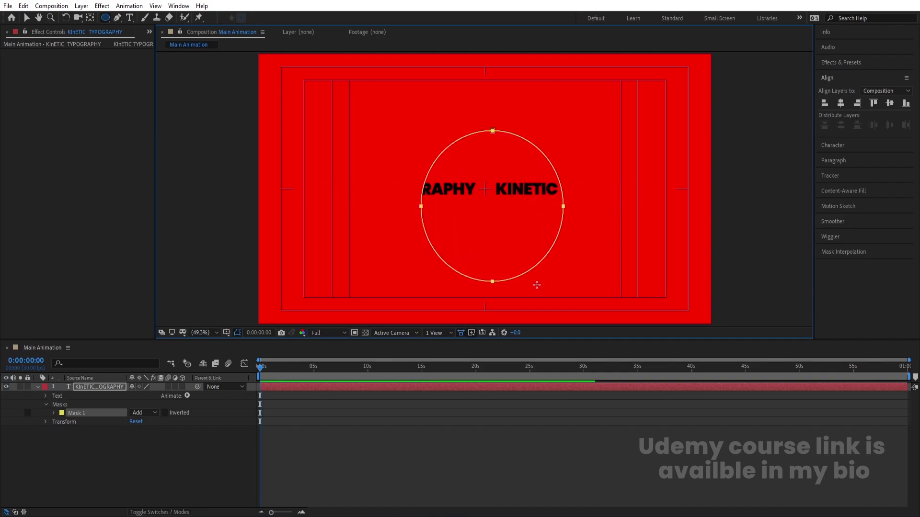
Move the ellipse mask so its centre sits on the composition's centre mark, nudging it finely into place
{"action": "key", "text": "v"}
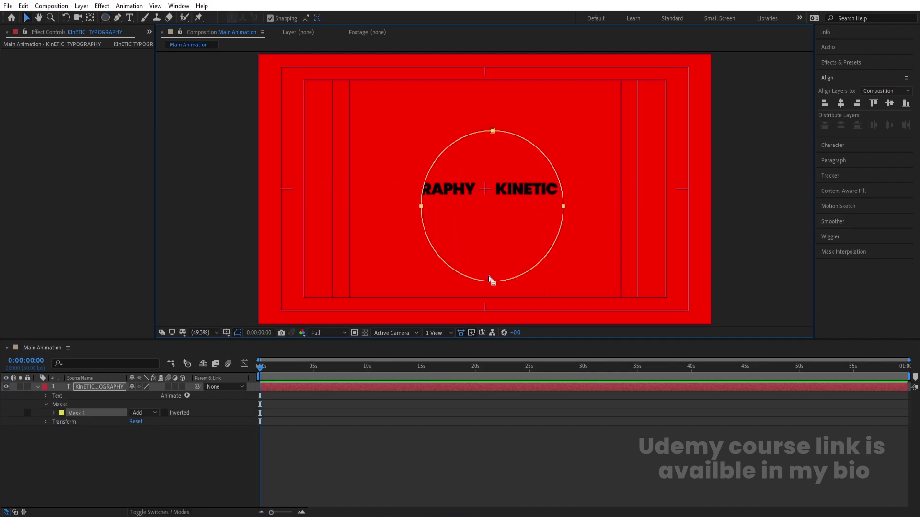
{"action": "double_click", "coordinate": [498, 243]}
{"action": "left_click_drag", "start_coordinate": [499, 242], "coordinate": [492, 226]}
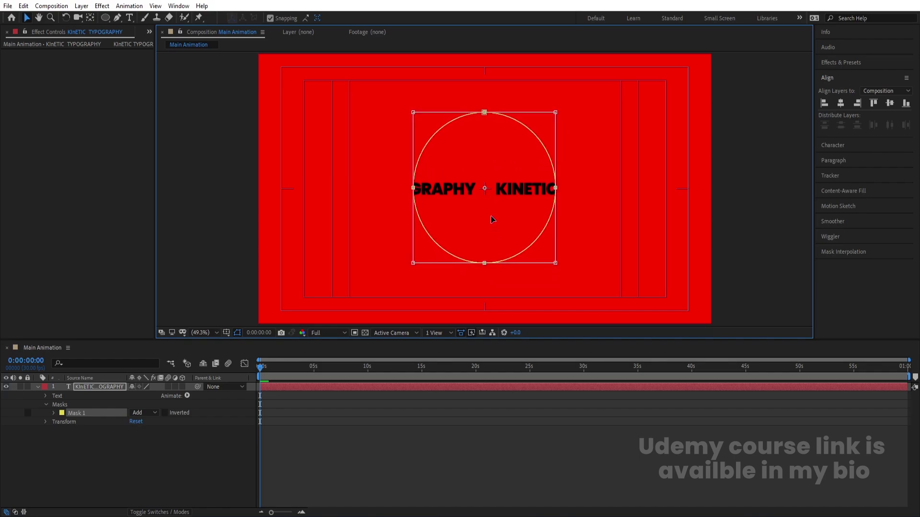
{"action": "scroll", "coordinate": [489, 209], "scroll_direction": "up", "scroll_amount": 2}
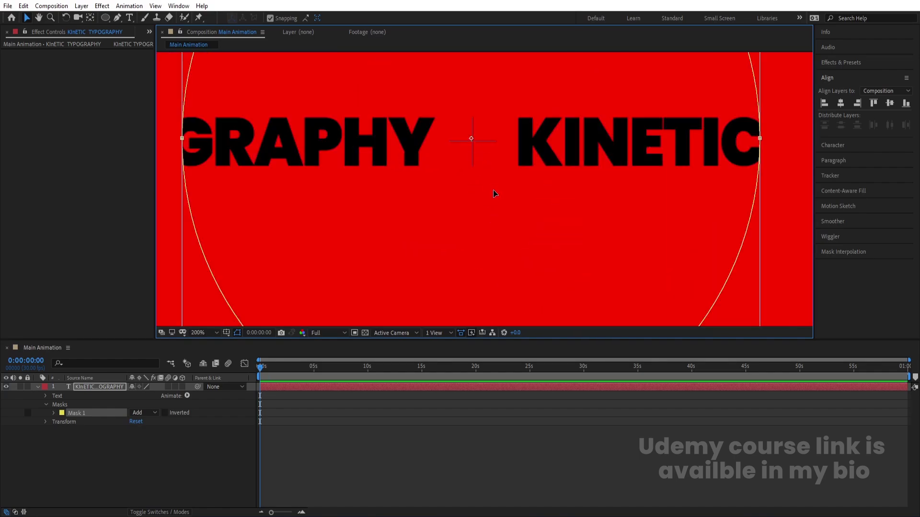
{"action": "key", "text": "Down"}
{"action": "key", "text": "Down"}
{"action": "key", "text": "Down"}
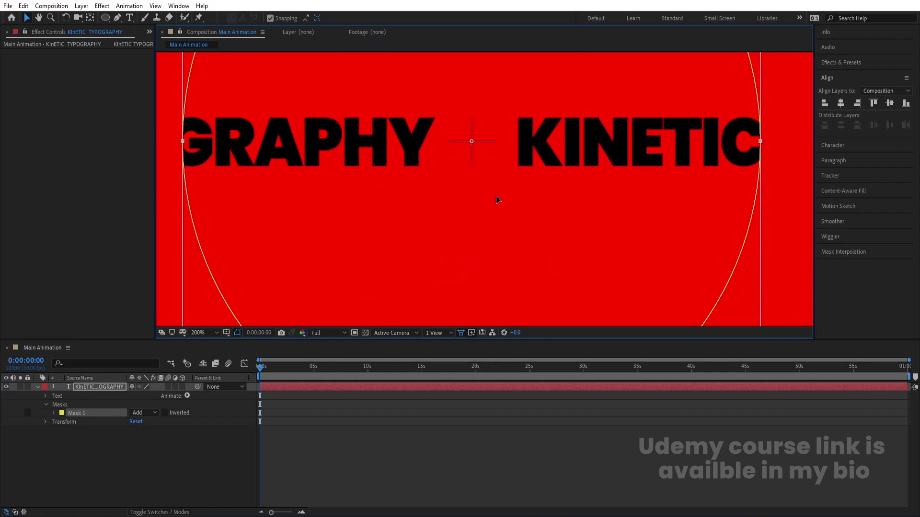
Set the text layer's path to Mask 1 and turn Reverse Path on so the text runs around the outside
{"action": "scroll", "coordinate": [488, 168], "scroll_direction": "down", "scroll_amount": 2}
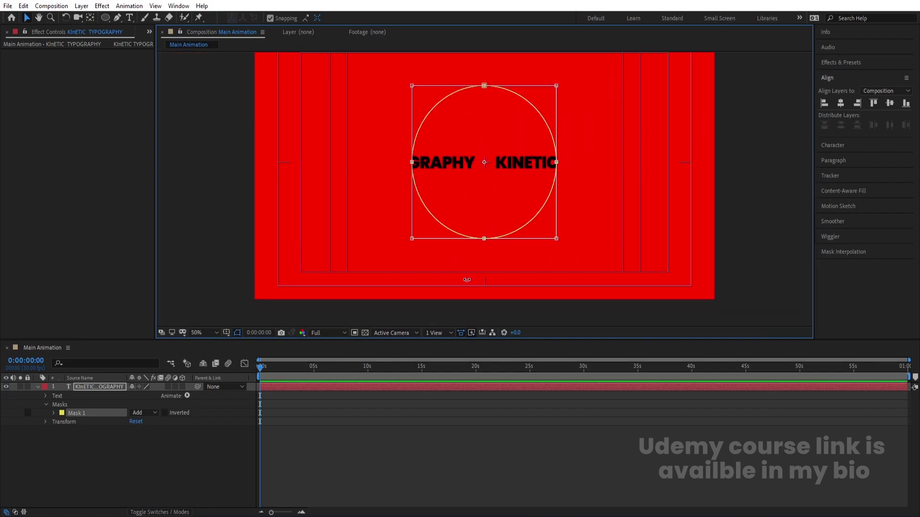
{"action": "left_click", "coordinate": [208, 335]}
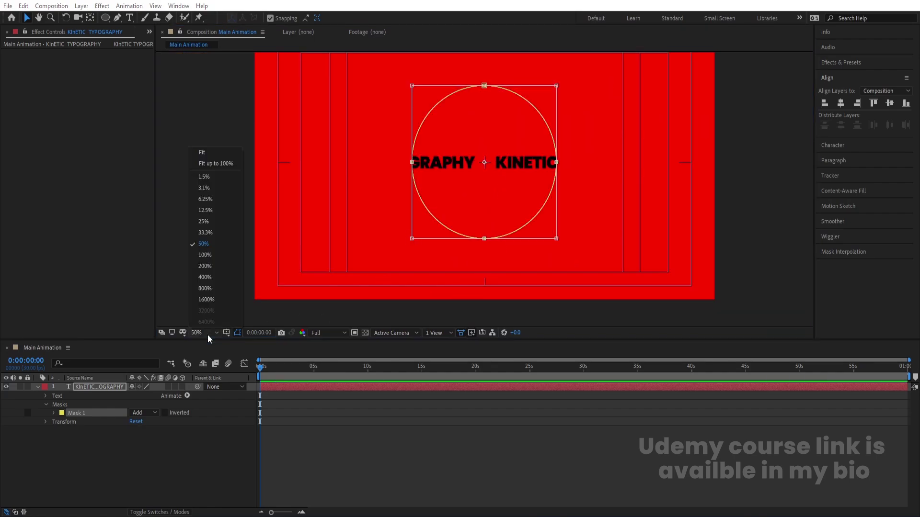
{"action": "left_click", "coordinate": [208, 153]}
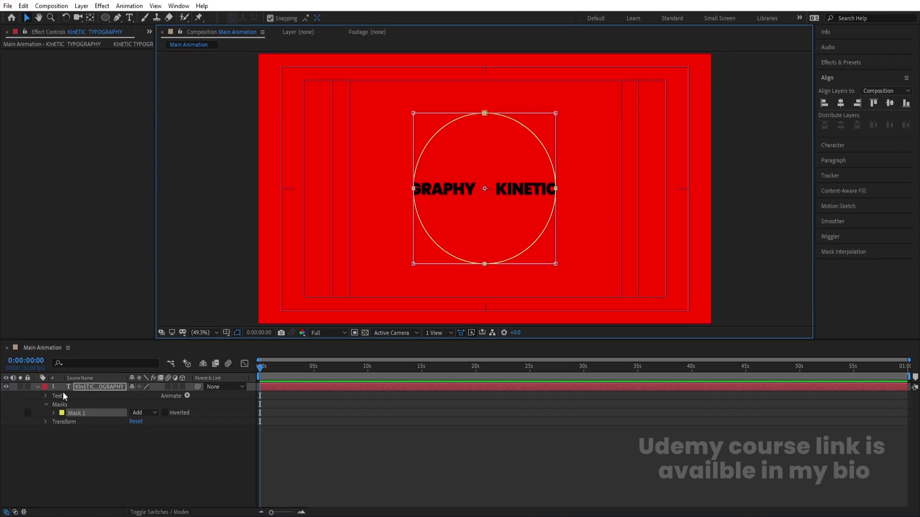
{"action": "left_click", "coordinate": [45, 396]}
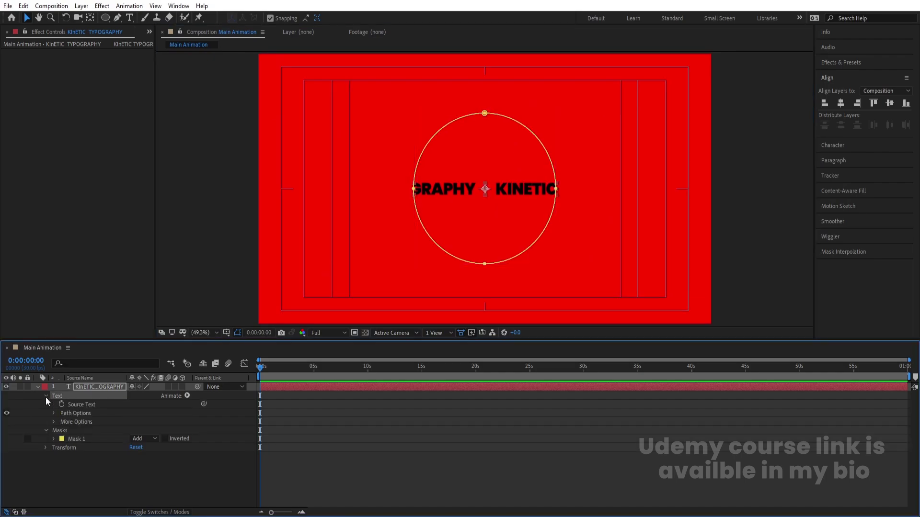
{"action": "left_click", "coordinate": [57, 416]}
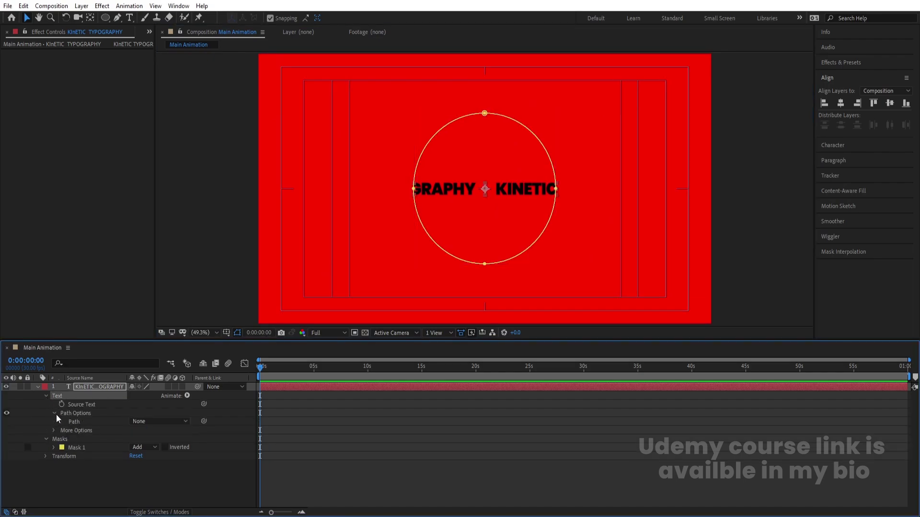
{"action": "left_click", "coordinate": [85, 415]}
{"action": "left_click", "coordinate": [82, 422]}
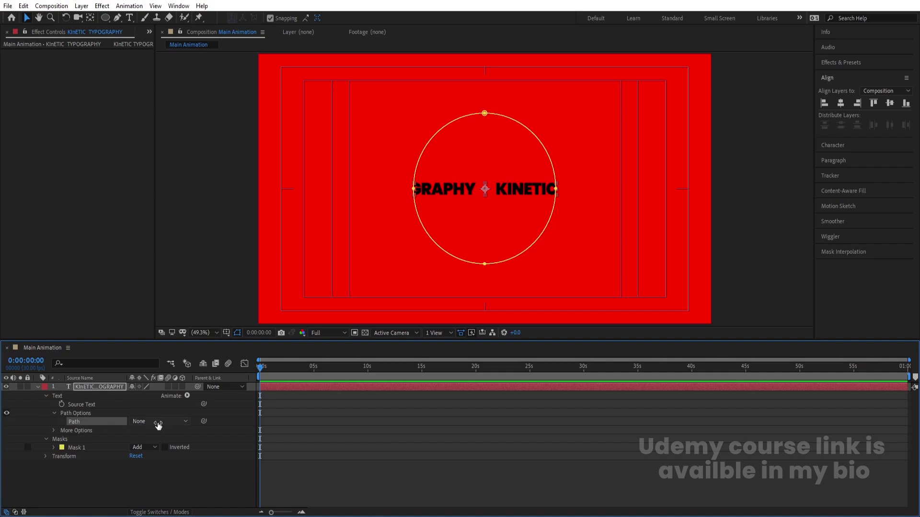
{"action": "left_click", "coordinate": [158, 424]}
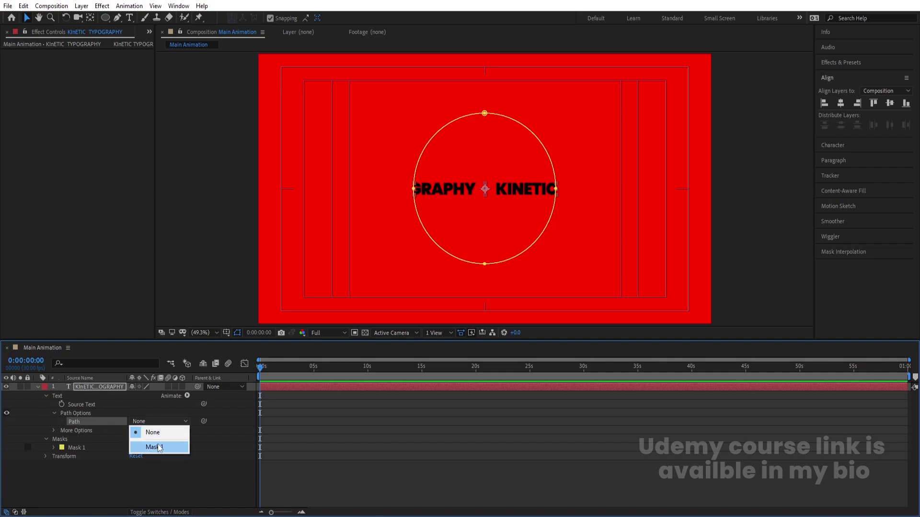
{"action": "left_click", "coordinate": [155, 447]}
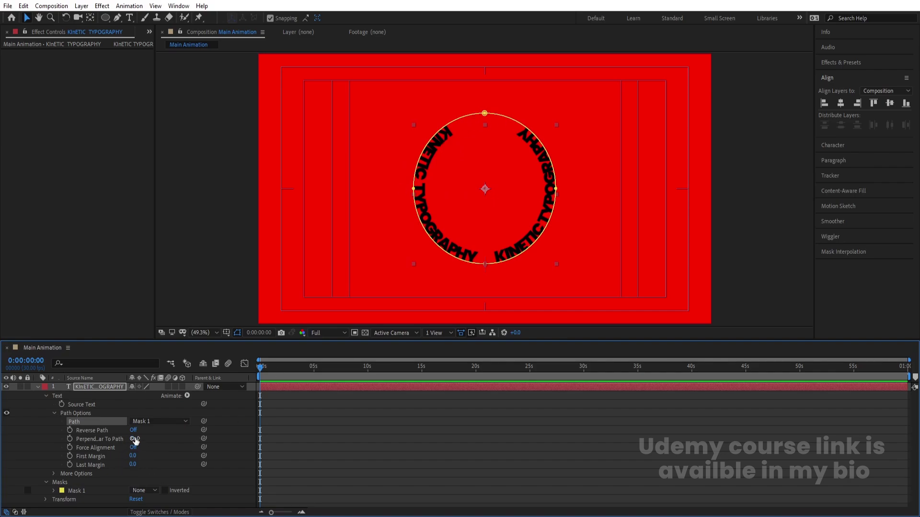
{"action": "left_click", "coordinate": [133, 431]}
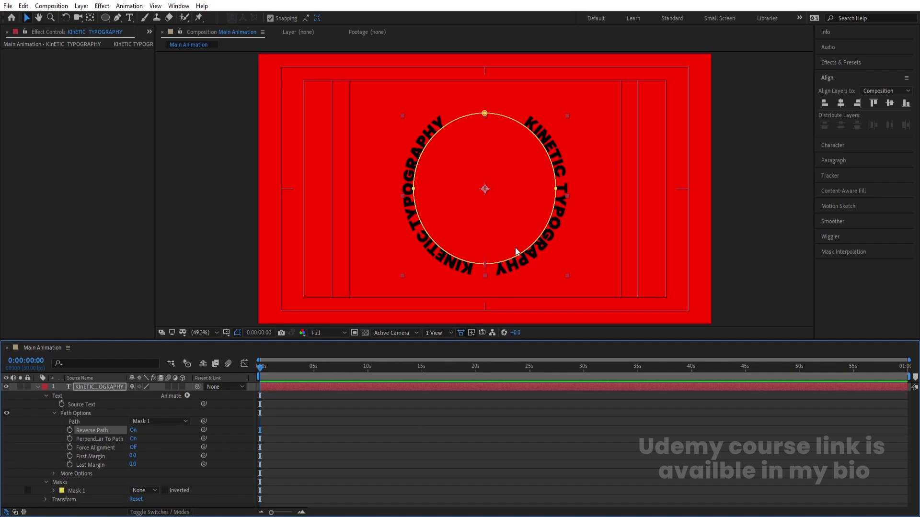
Enlarge the circular text's font size to 77 px and collapse the text layer's properties
{"action": "left_click", "coordinate": [868, 146]}
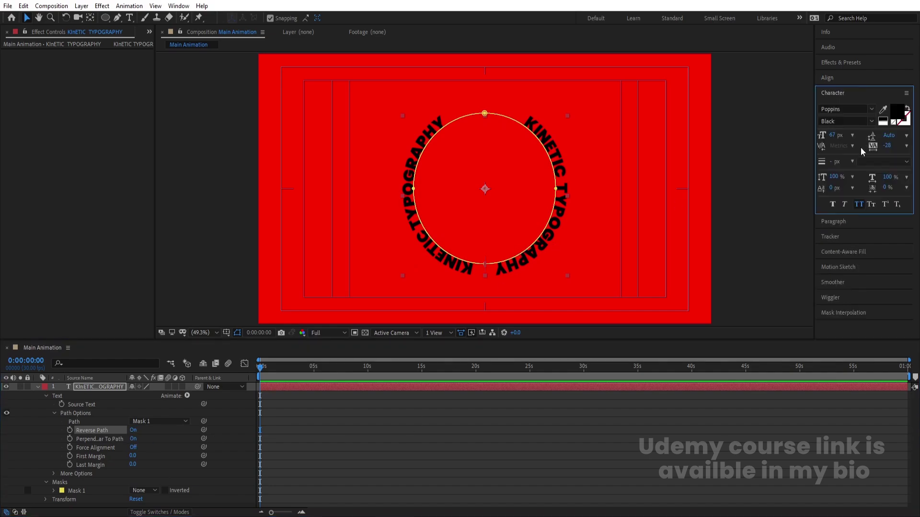
{"action": "left_click_drag", "start_coordinate": [836, 138], "coordinate": [842, 138]}
{"action": "left_click", "coordinate": [347, 427]}
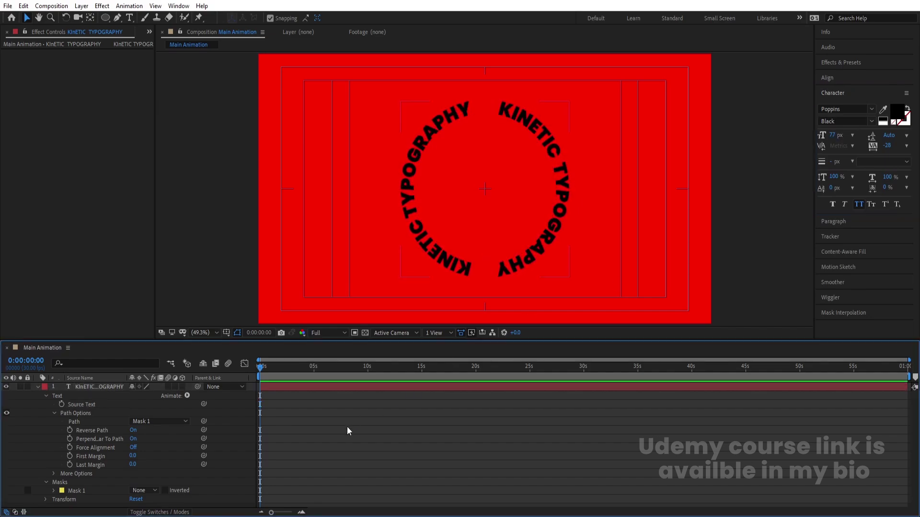
{"action": "left_click", "coordinate": [37, 387]}
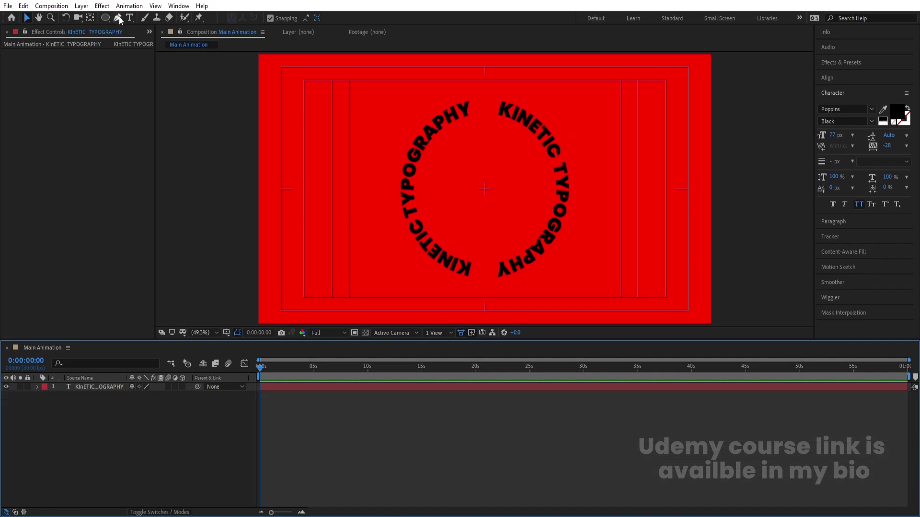
Draw a near-circular ellipse shape inside the text ring with no fill and a white stroke
{"action": "left_click_drag", "start_coordinate": [106, 18], "coordinate": [129, 39]}
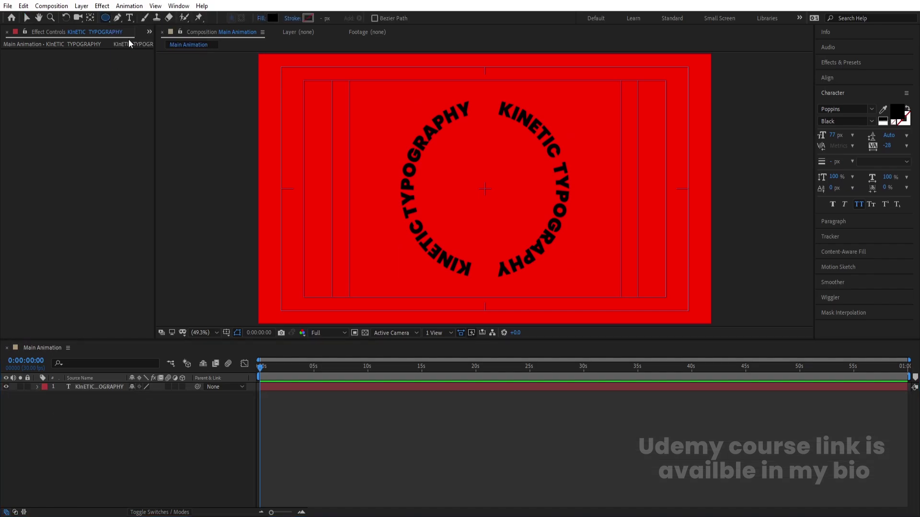
{"action": "left_click", "coordinate": [260, 19]}
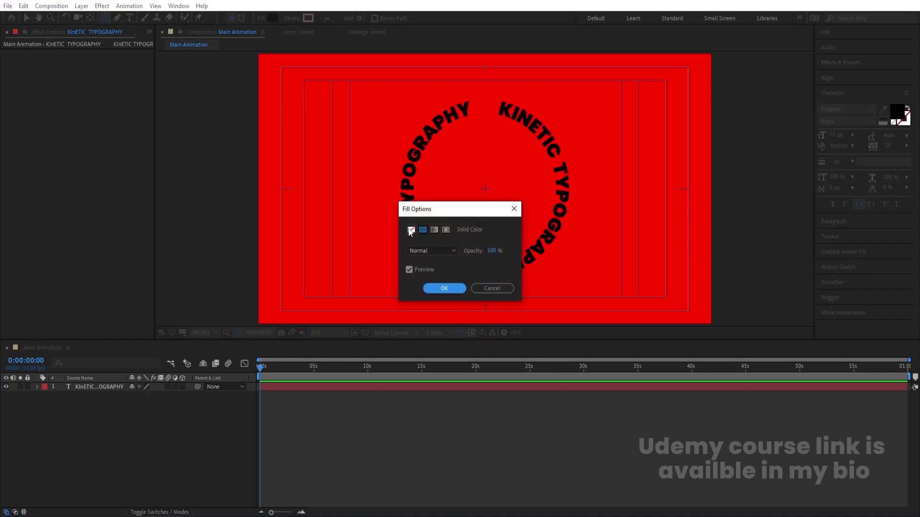
{"action": "left_click", "coordinate": [411, 230]}
{"action": "left_click", "coordinate": [431, 287]}
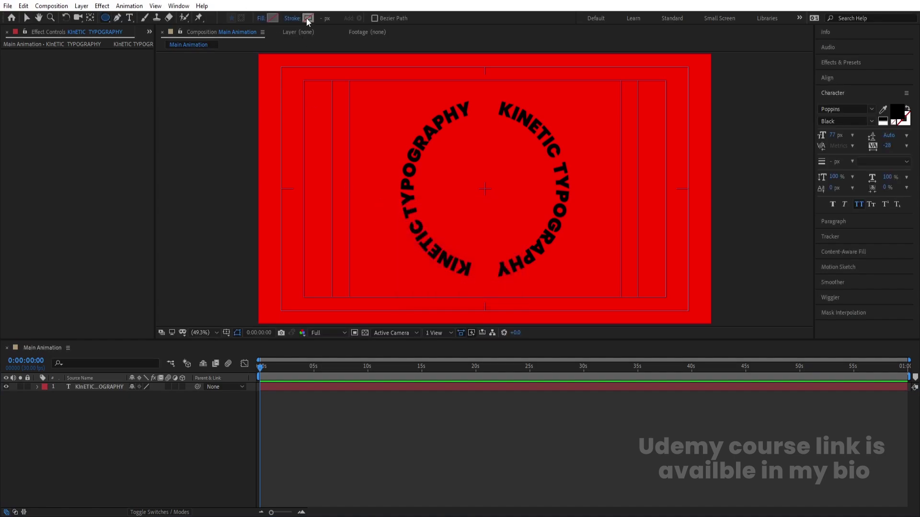
{"action": "left_click", "coordinate": [307, 18]}
{"action": "left_click", "coordinate": [40, 189]}
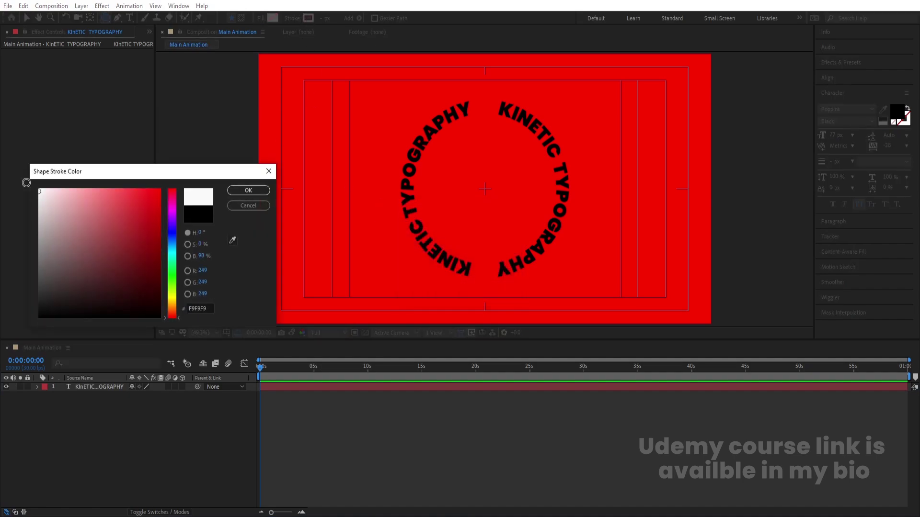
{"action": "left_click", "coordinate": [249, 191]}
{"action": "left_click_drag", "start_coordinate": [437, 136], "coordinate": [530, 234]}
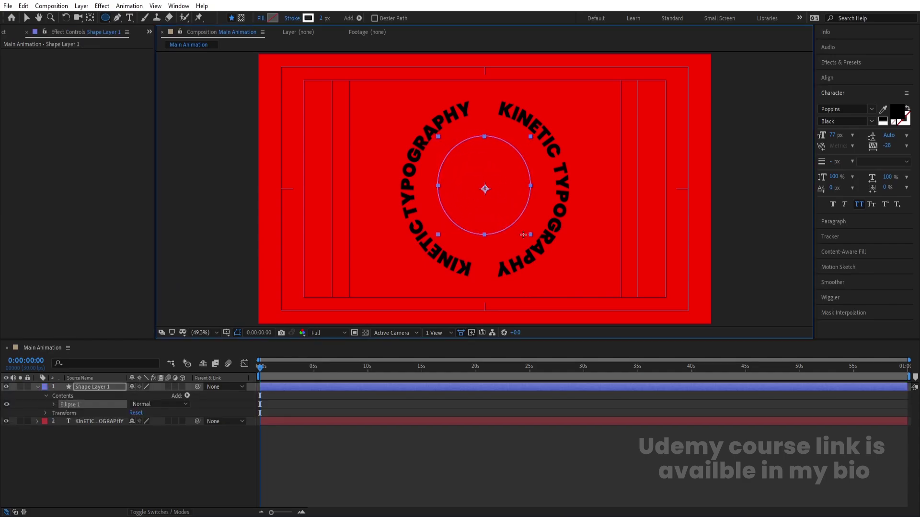
{"action": "left_click", "coordinate": [36, 451]}
Centre the ellipse layer's anchor point on its shape and align the layer to the composition's horizontal and vertical centre
{"action": "left_click", "coordinate": [76, 389]}
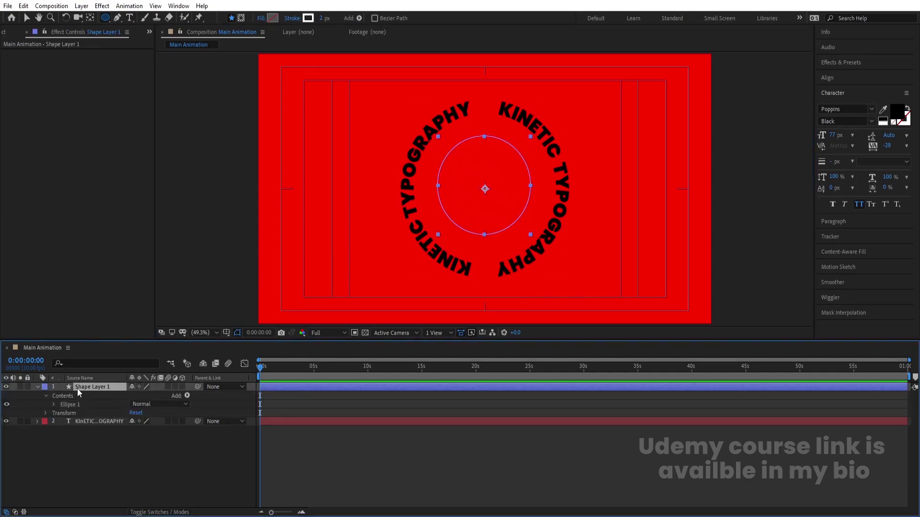
{"action": "key", "text": "ctrl+alt+Home"}
{"action": "left_click", "coordinate": [828, 78]}
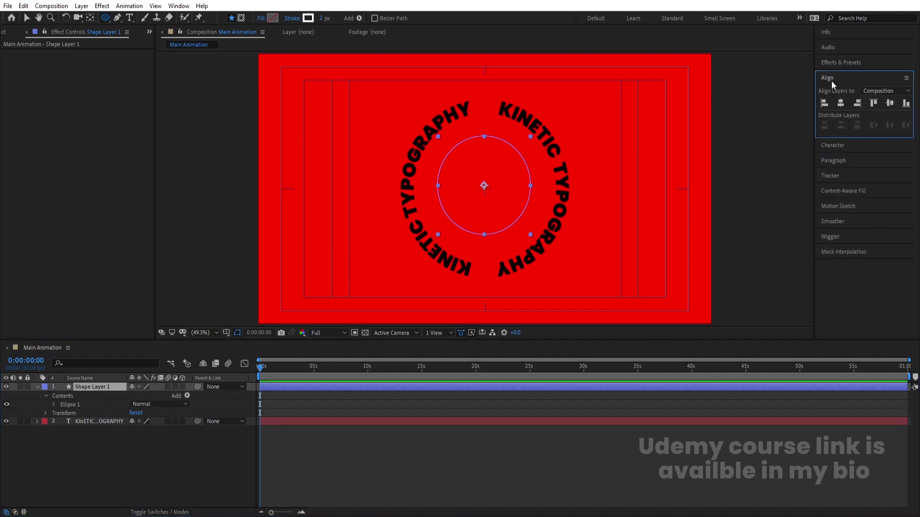
{"action": "left_click", "coordinate": [842, 104]}
{"action": "left_click", "coordinate": [887, 105]}
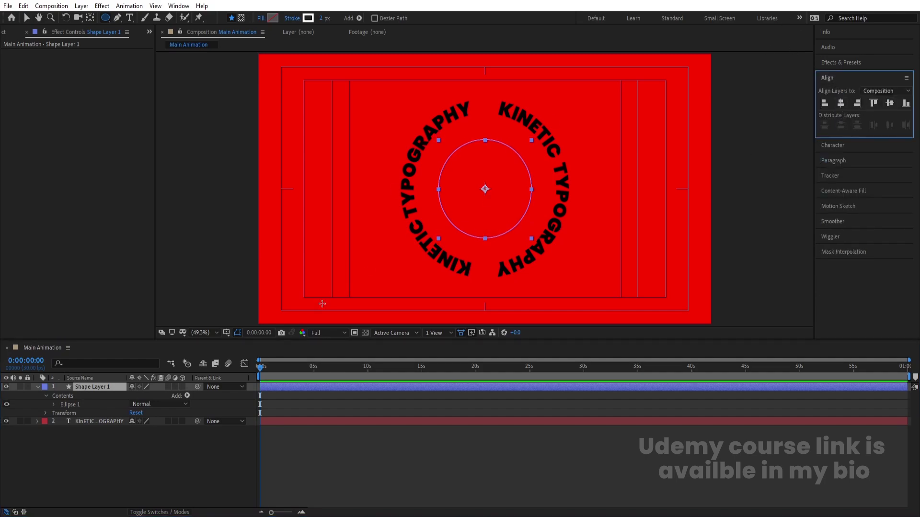
Place the ellipse layer beneath the text and form a band behind the letters with a 56 px stroke and 168% scale
{"action": "left_click_drag", "start_coordinate": [109, 387], "coordinate": [111, 425]}
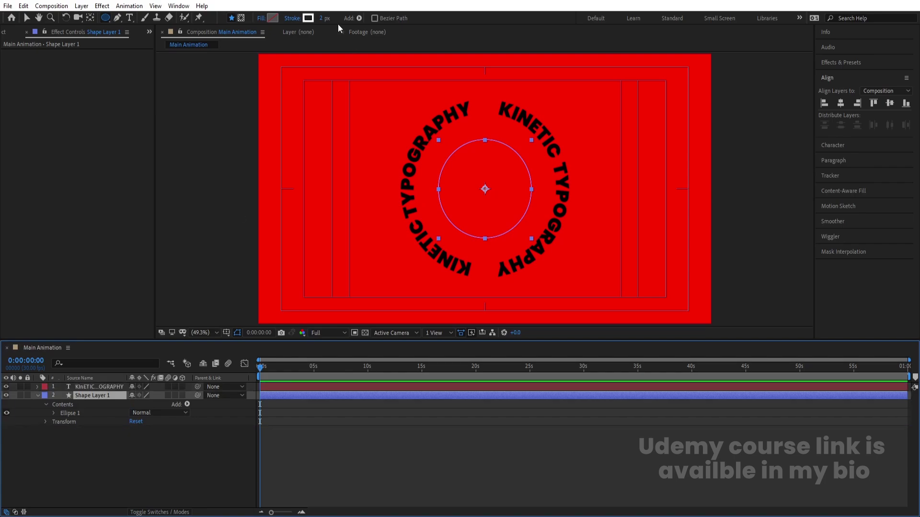
{"action": "left_click_drag", "start_coordinate": [322, 18], "coordinate": [358, 20]}
{"action": "left_click", "coordinate": [156, 398]}
{"action": "key", "text": "s"}
{"action": "left_click_drag", "start_coordinate": [144, 403], "coordinate": [169, 396]}
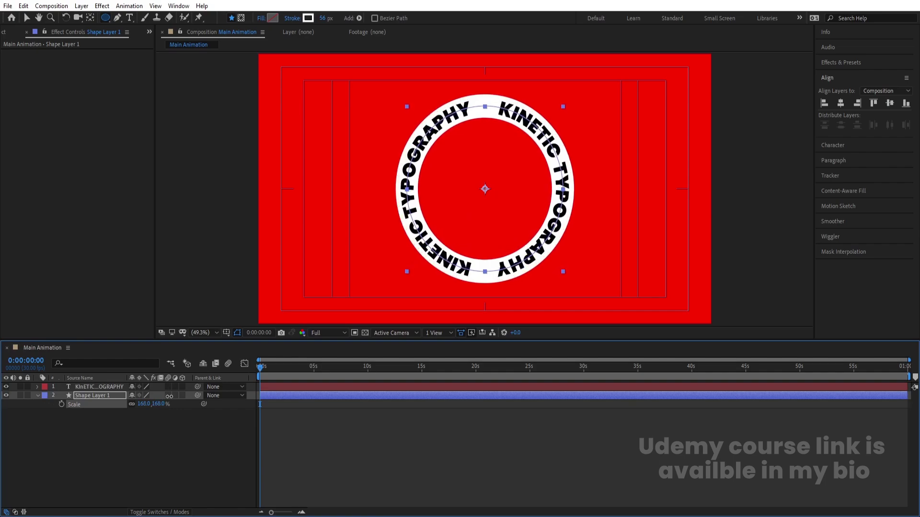
Widen the white ring's stroke to 75 px so the band extends past both edges of the letters
{"action": "left_click_drag", "start_coordinate": [322, 18], "coordinate": [334, 17]}
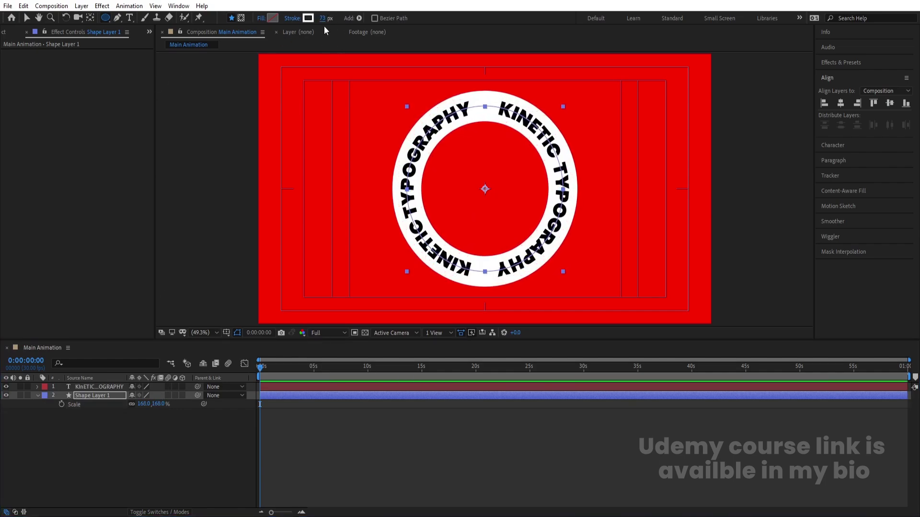
{"action": "left_click", "coordinate": [322, 18]}
{"action": "type", "text": "55"}
{"action": "key", "text": "Return"}
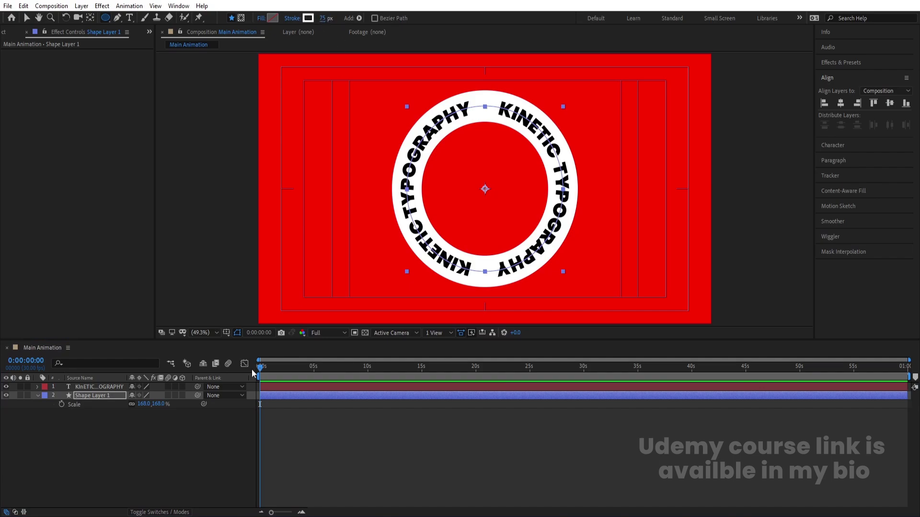
{"action": "left_click", "coordinate": [156, 432]}
Duplicate the white ring layer and place the copy above the text layer
{"action": "left_click", "coordinate": [102, 396]}
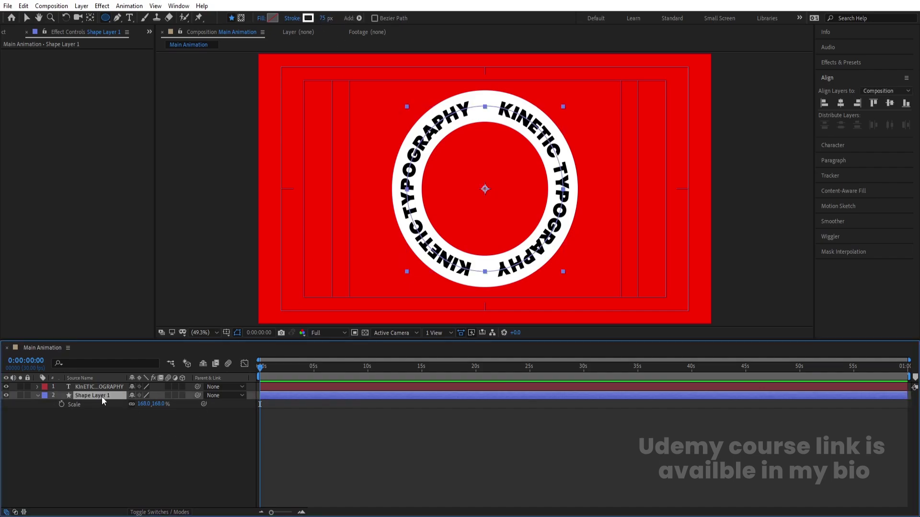
{"action": "key", "text": "ctrl+d"}
{"action": "left_click_drag", "start_coordinate": [101, 396], "coordinate": [99, 386]}
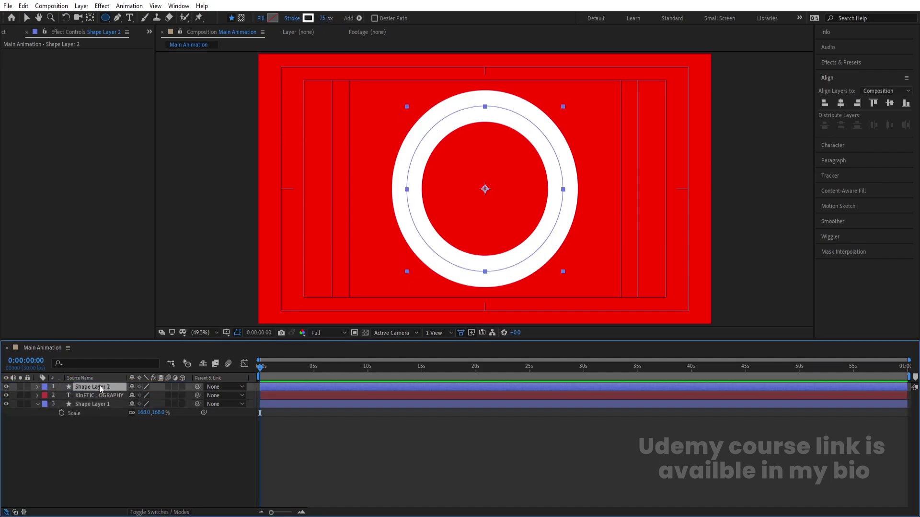
Make the duplicated ring a thin line with a black stroke 5 px wide
{"action": "left_click", "coordinate": [308, 18]}
{"action": "left_click", "coordinate": [59, 284]}
{"action": "left_click_drag", "start_coordinate": [38, 319], "coordinate": [21, 344]}
{"action": "key", "text": "Return"}
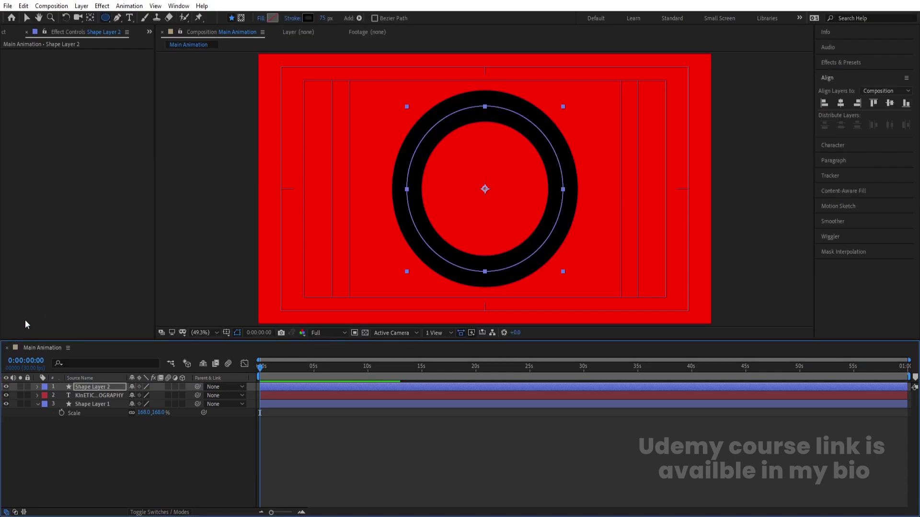
{"action": "left_click", "coordinate": [323, 18]}
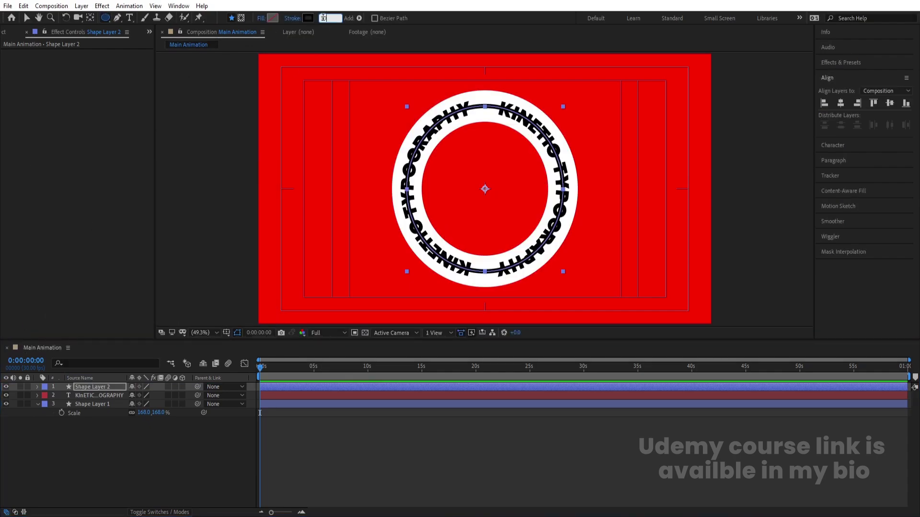
{"action": "type", "text": "5"}
{"action": "key", "text": "Return"}
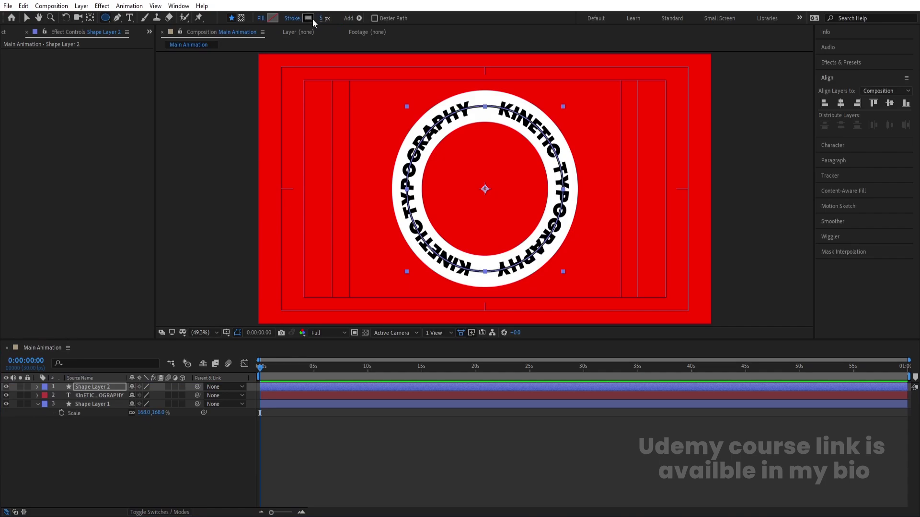
Scale the black ring down to 147% so it sits between the letters and the white band's inner edge
{"action": "key", "text": "s"}
{"action": "left_click_drag", "start_coordinate": [144, 395], "coordinate": [131, 396]}
{"action": "left_click", "coordinate": [140, 461]}
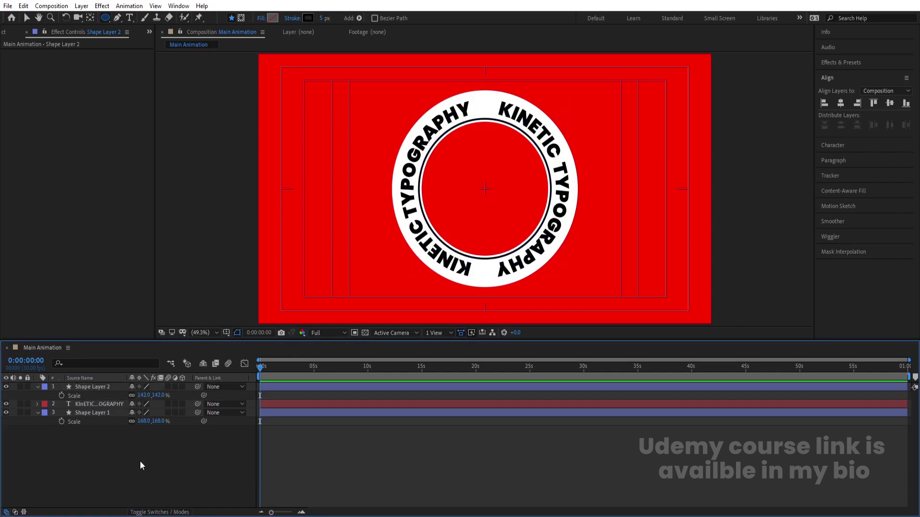
{"action": "left_click", "coordinate": [90, 388]}
{"action": "left_click_drag", "start_coordinate": [142, 398], "coordinate": [147, 398]}
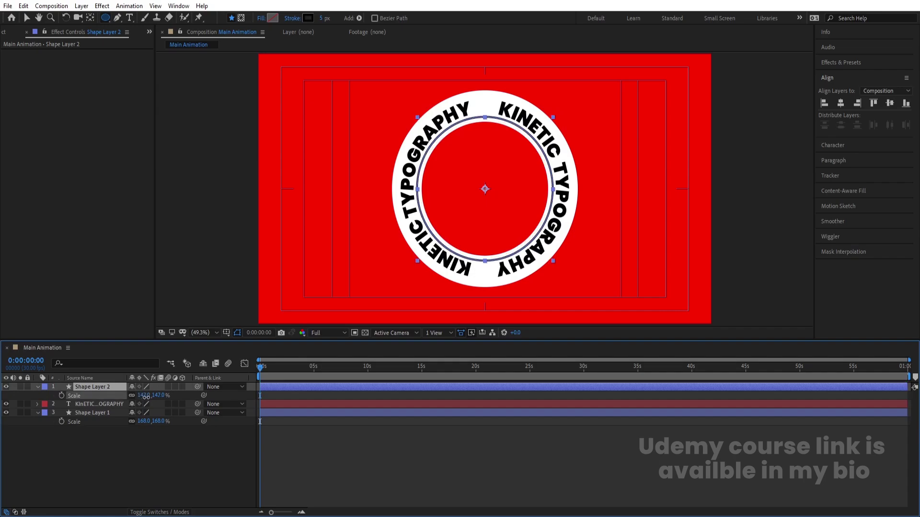
{"action": "key", "text": "Num_Lock"}
{"action": "left_click", "coordinate": [100, 451]}
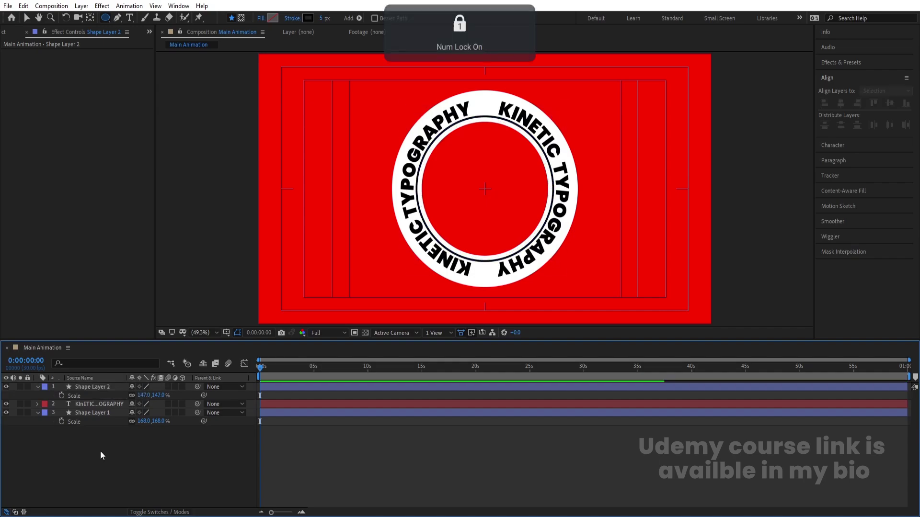
Duplicate the black ring and scale the copy to 190% so it runs between the letters and the band's outer edge
{"action": "left_click", "coordinate": [93, 390]}
{"action": "key", "text": "ctrl+d"}
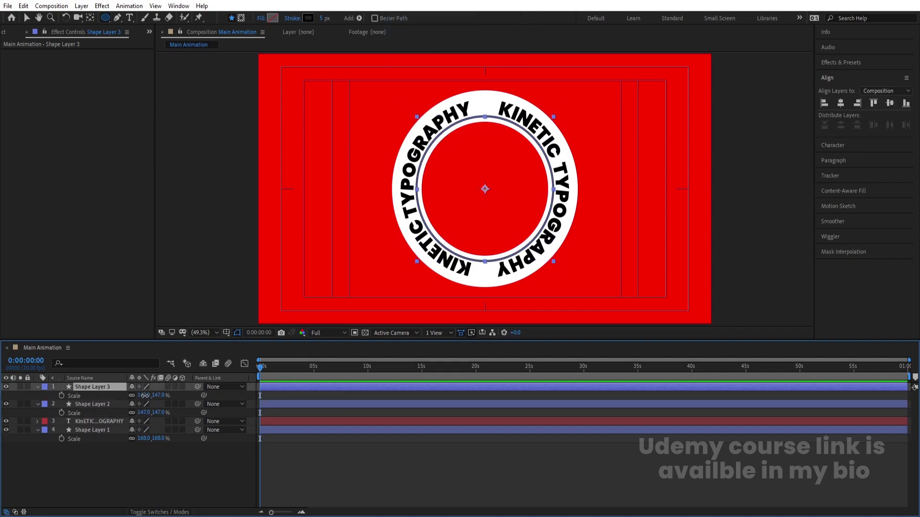
{"action": "left_click_drag", "start_coordinate": [144, 395], "coordinate": [161, 393]}
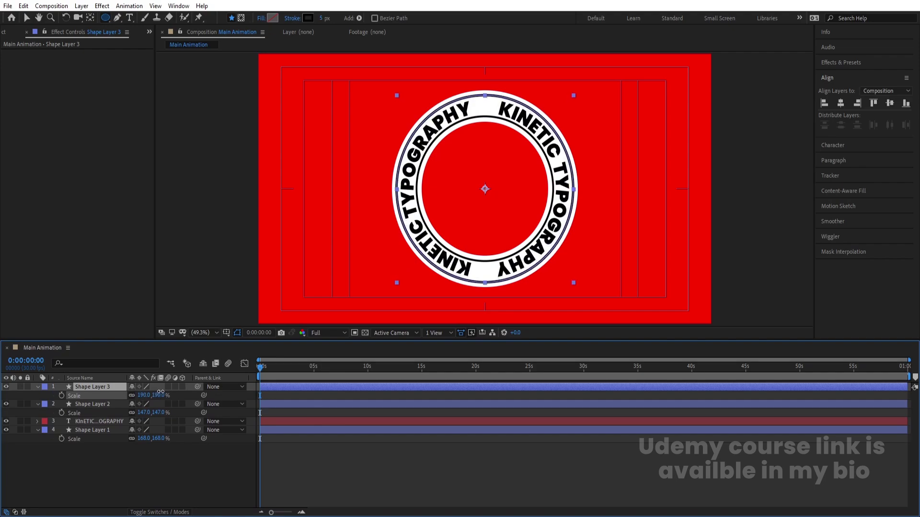
{"action": "left_click", "coordinate": [110, 464]}
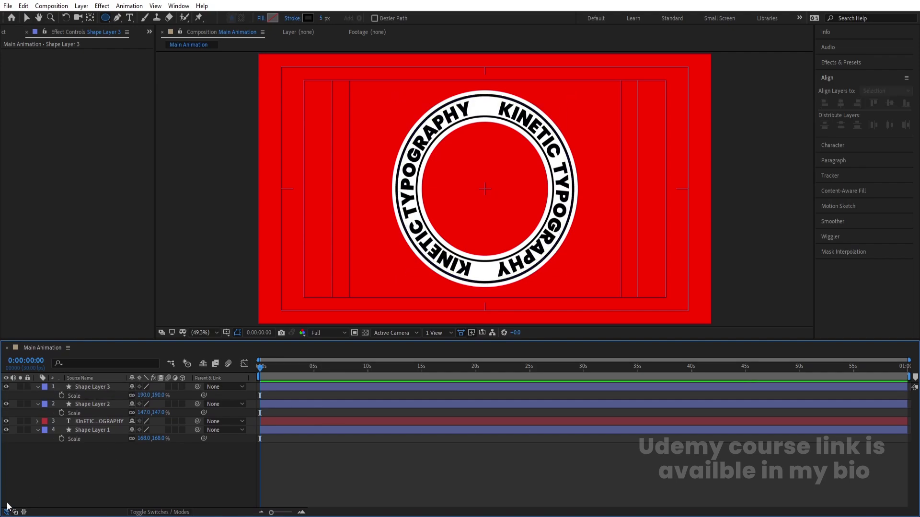
Set the outer black ring's stroke width to 4 px and collapse the layers' scale properties
{"action": "left_click", "coordinate": [90, 387]}
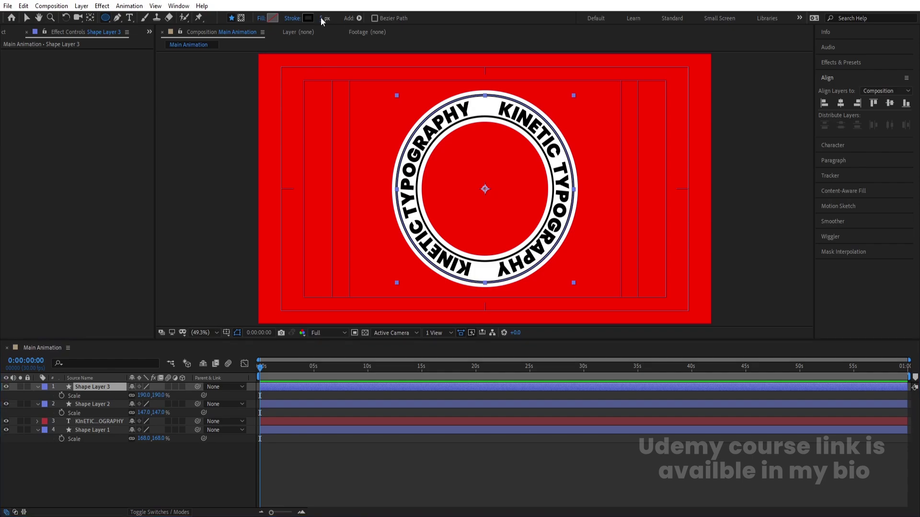
{"action": "left_click_drag", "start_coordinate": [327, 18], "coordinate": [321, 18]}
{"action": "left_click", "coordinate": [169, 470]}
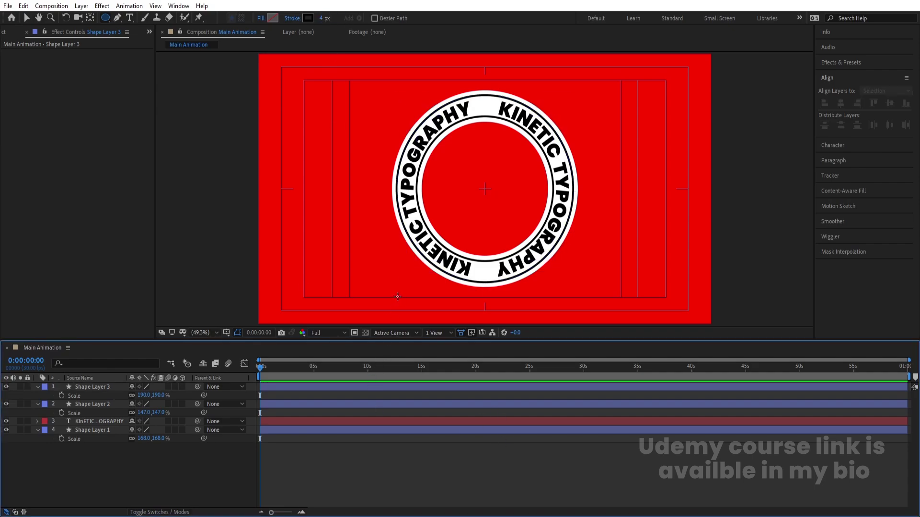
{"action": "key", "text": "v"}
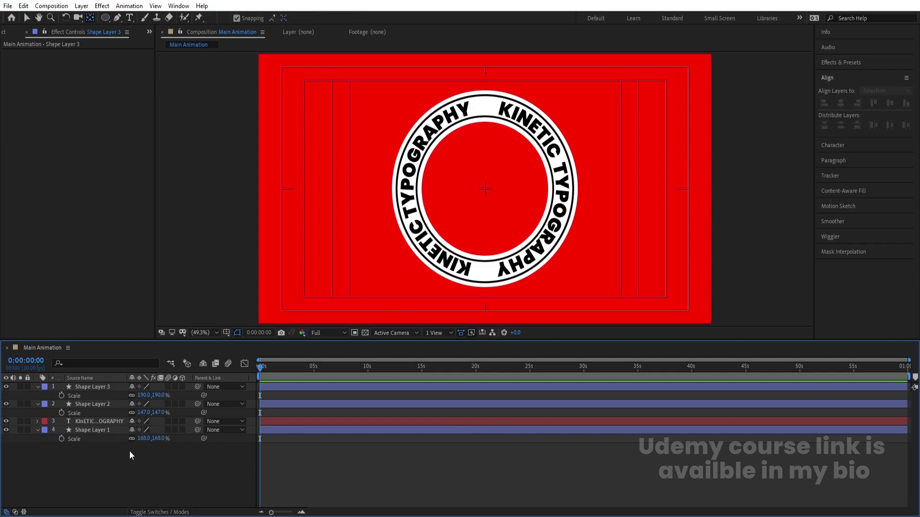
{"action": "key", "text": "u"}
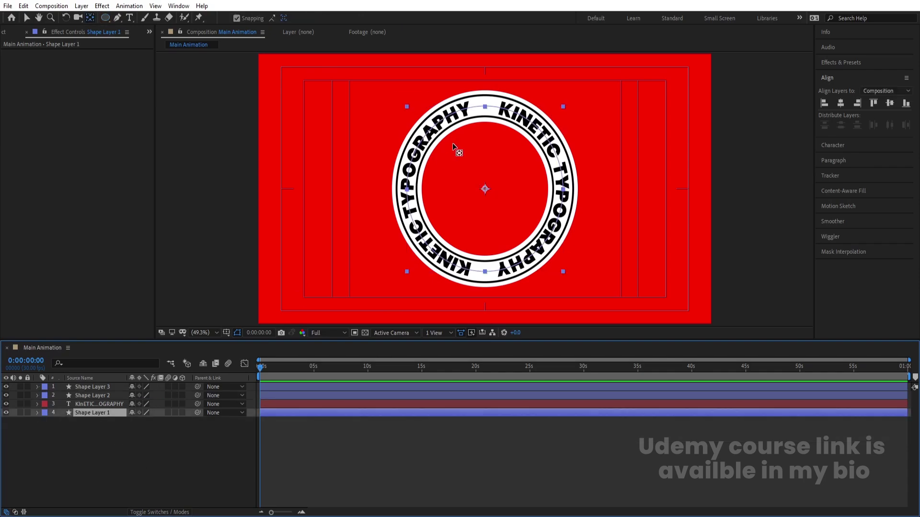
Parent the text layer and both black ring layers to the white ring, Shape Layer 1
{"action": "left_click", "coordinate": [7, 413]}
{"action": "left_click", "coordinate": [7, 412]}
{"action": "left_click", "coordinate": [83, 402]}
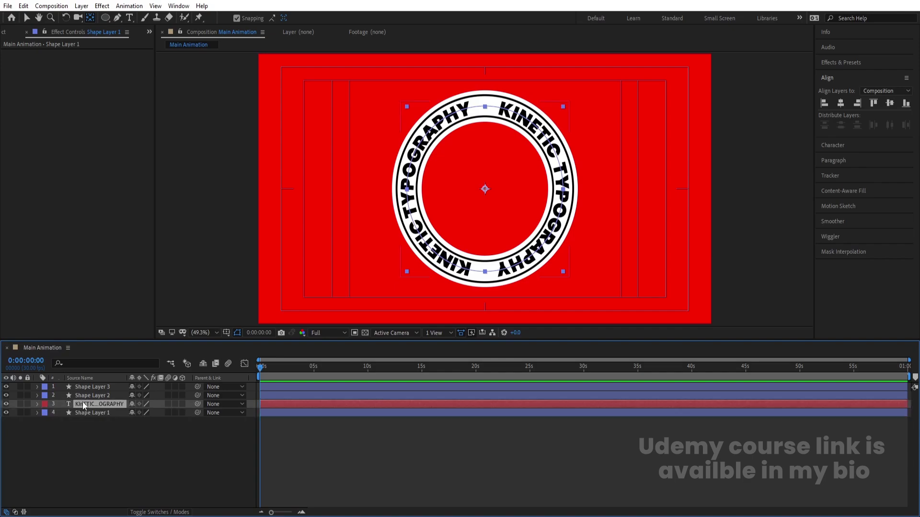
{"action": "left_click", "coordinate": [79, 387], "text": "shift"}
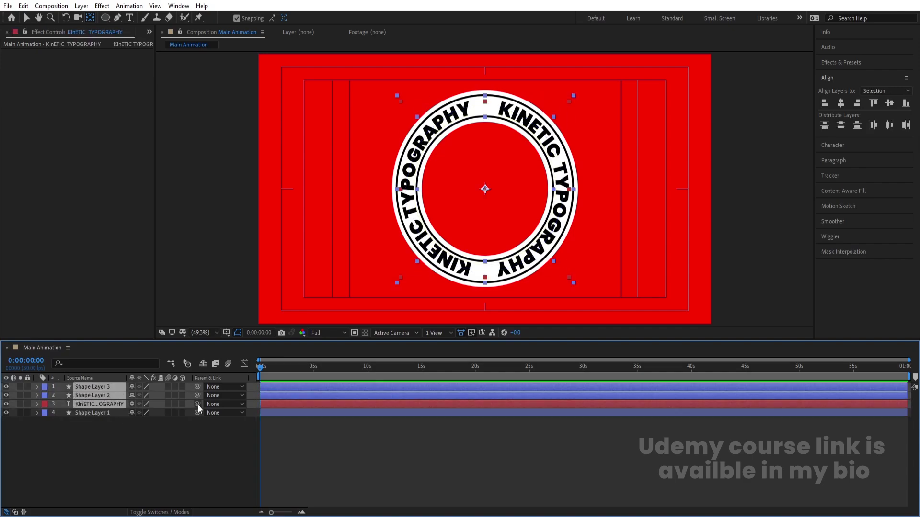
{"action": "left_click_drag", "start_coordinate": [197, 405], "coordinate": [111, 413]}
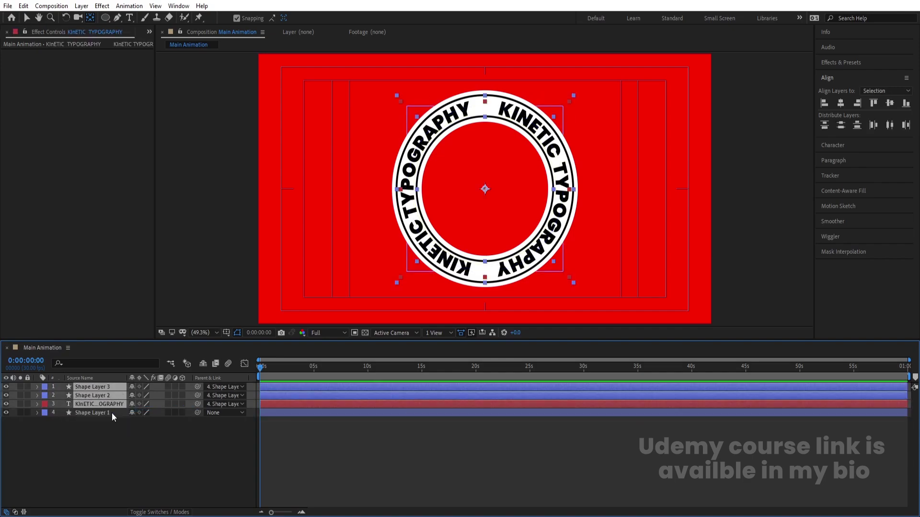
Add a Rotation keyframe of 0° to the white ring layer at the start of the timeline
{"action": "left_click", "coordinate": [111, 413]}
{"action": "key", "text": "r"}
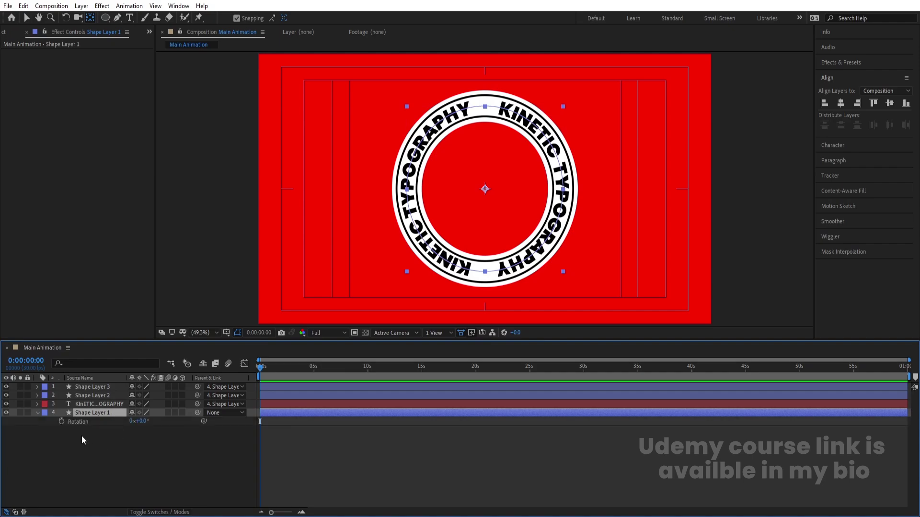
{"action": "left_click", "coordinate": [61, 422]}
{"action": "key", "text": "equal"}
{"action": "key", "text": "equal"}
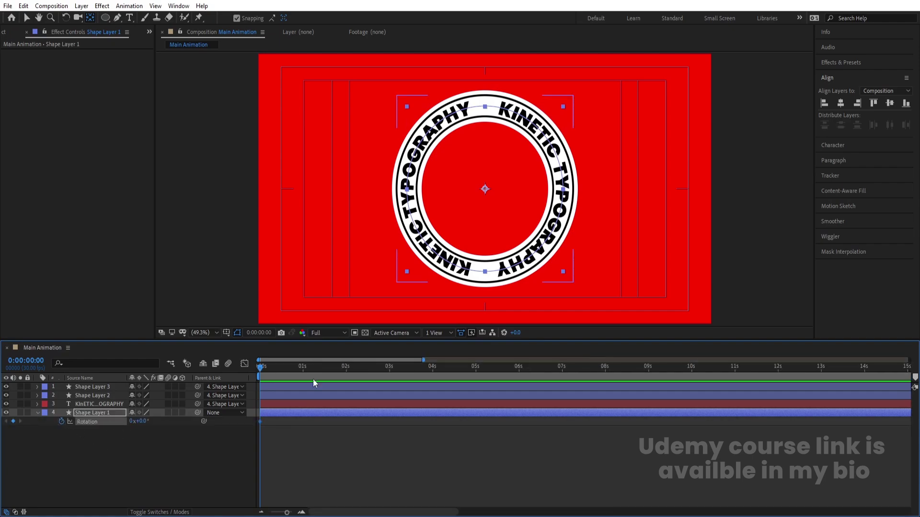
Add a Rotation keyframe of 180° to the white ring layer at 2 seconds
{"action": "left_click", "coordinate": [346, 369]}
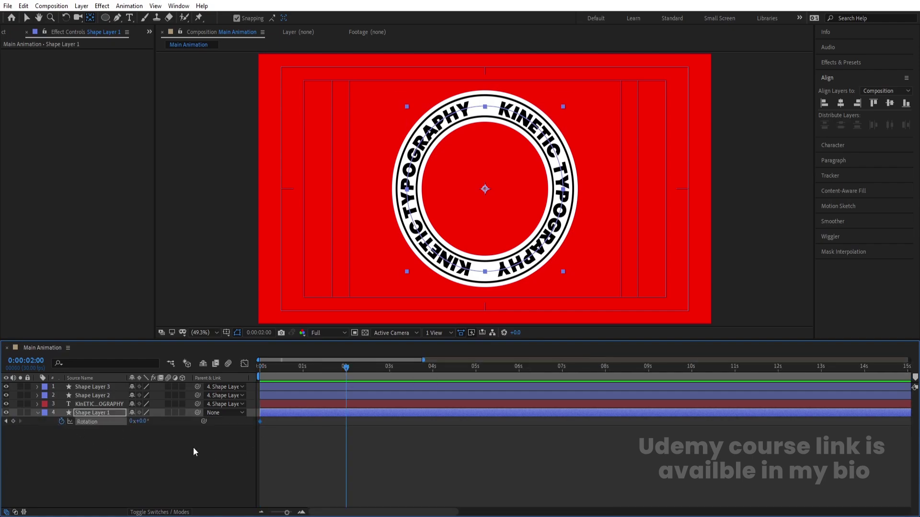
{"action": "mouse_move", "coordinate": [146, 424]}
{"action": "left_mouse_down"}
{"action": "mouse_move", "coordinate": [160, 426]}
{"action": "mouse_move", "coordinate": [147, 431]}
{"action": "left_mouse_up"}
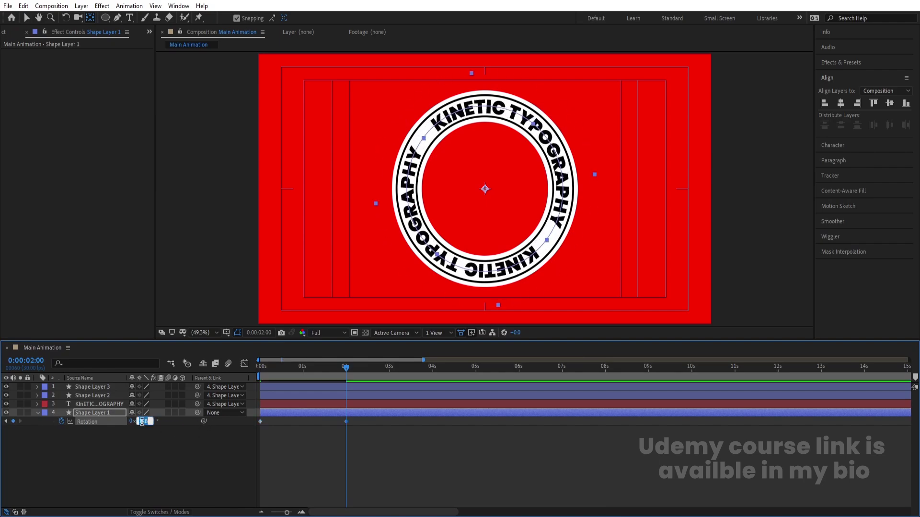
{"action": "type", "text": "180"}
{"action": "key", "text": "Return"}
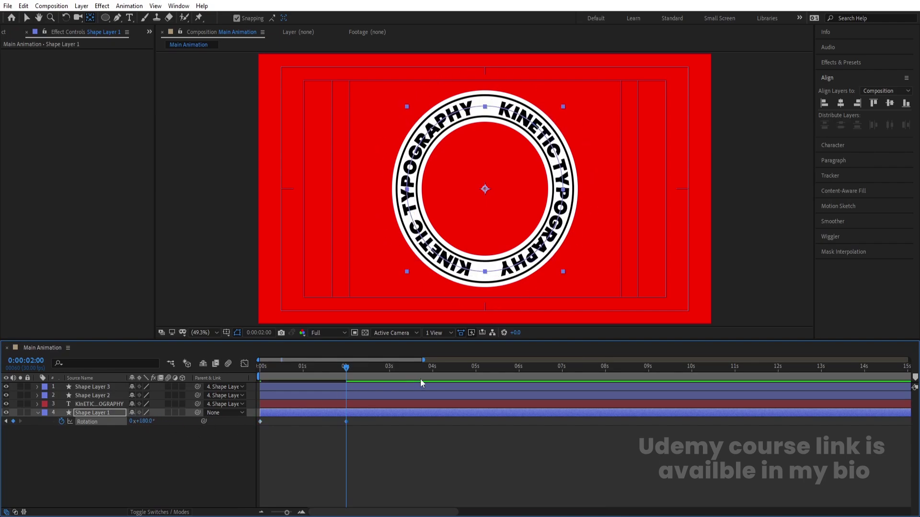
{"action": "left_click", "coordinate": [432, 367]}
{"action": "left_click", "coordinate": [263, 424]}
{"action": "left_click", "coordinate": [260, 420]}
{"action": "key", "text": "ctrl+c"}
{"action": "key", "text": "ctrl+v"}
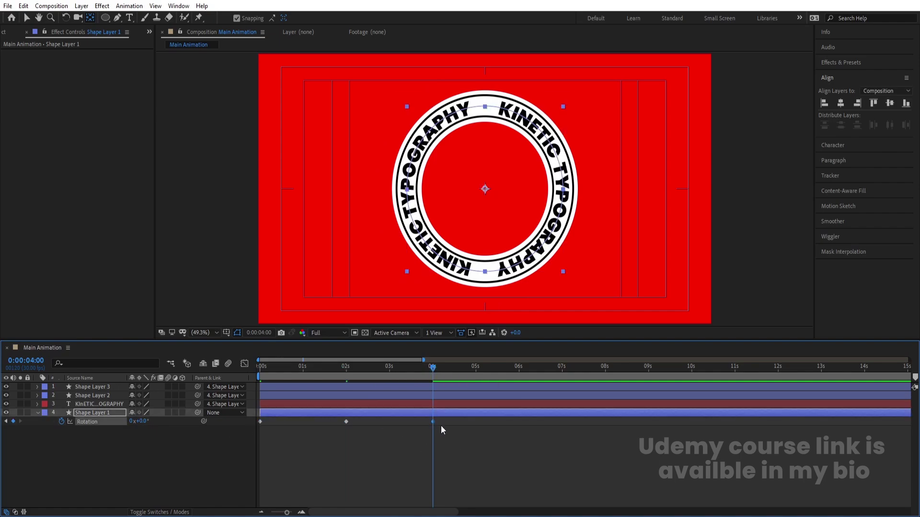
{"action": "key", "text": "ctrl+z"}
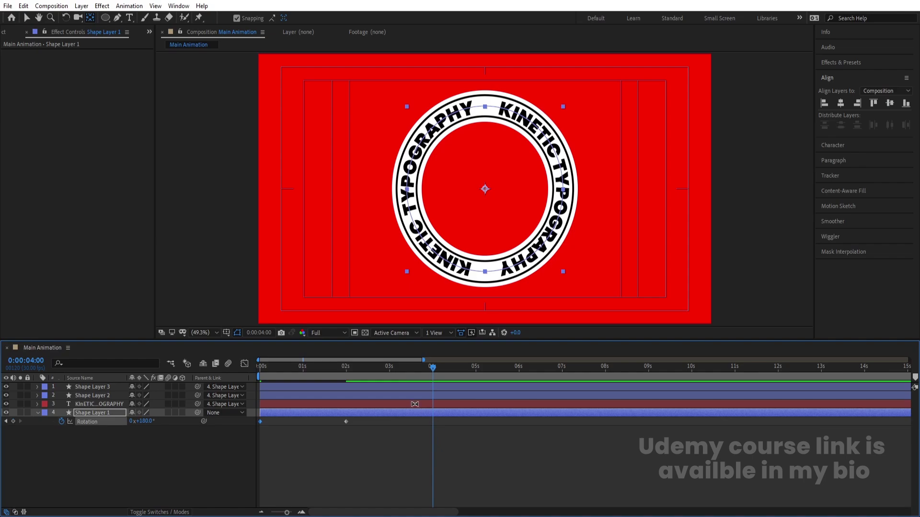
Copy both Rotation keyframes of the white ring to 3 seconds and time-reverse the pasted pair
{"action": "left_click", "coordinate": [389, 370]}
{"action": "left_click", "coordinate": [386, 438]}
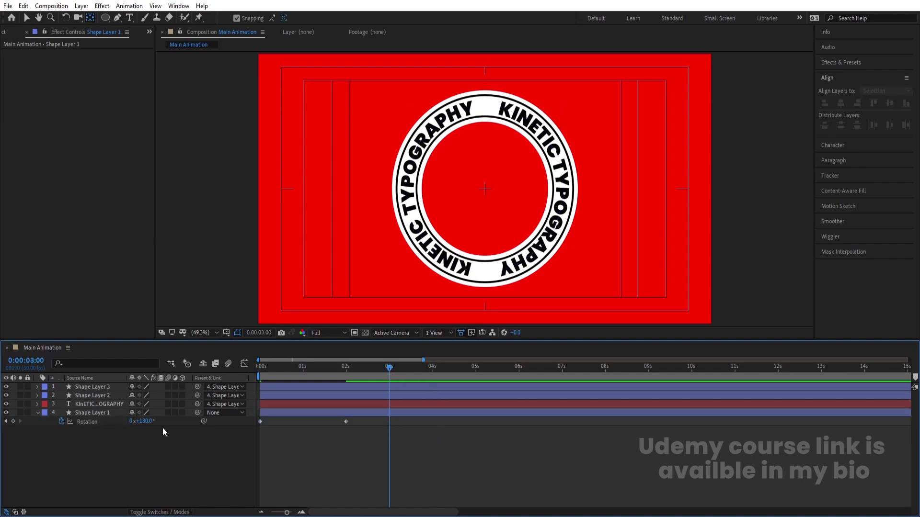
{"action": "left_click_drag", "start_coordinate": [366, 424], "coordinate": [240, 438]}
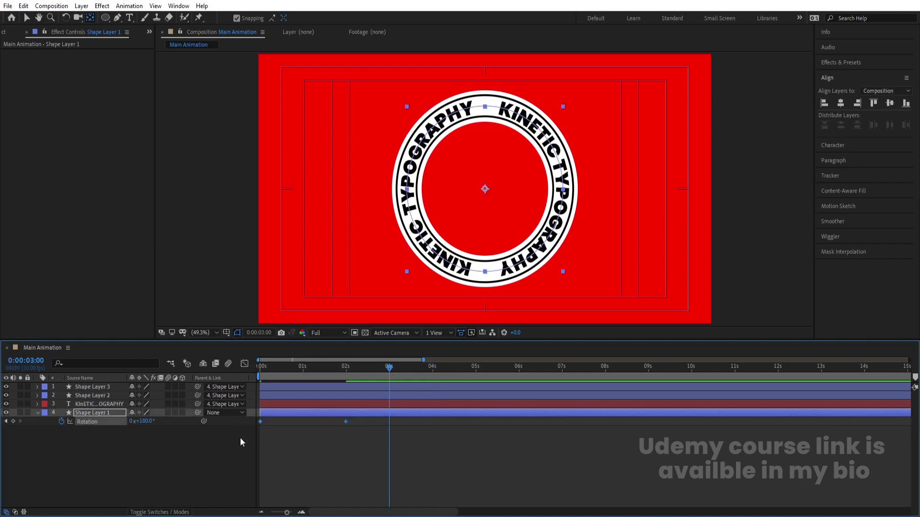
{"action": "key", "text": "ctrl+v"}
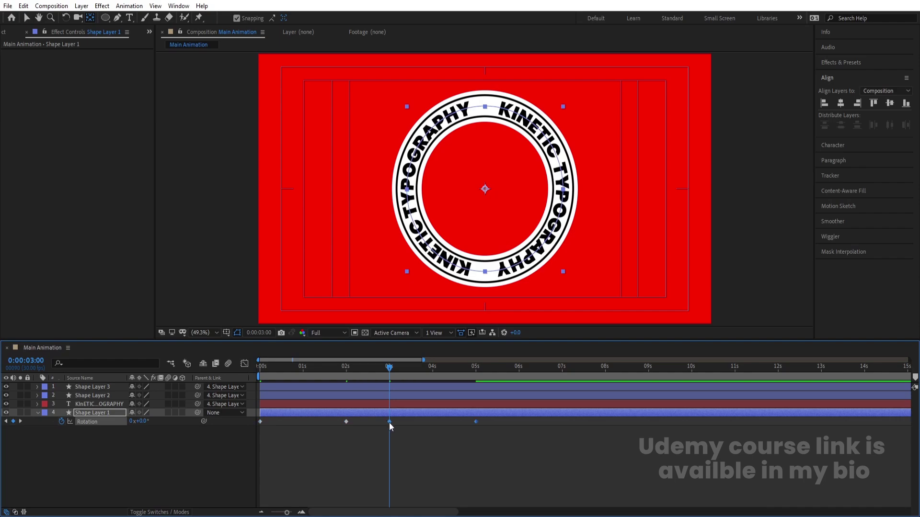
{"action": "right_click", "coordinate": [389, 422]}
{"action": "mouse_move", "coordinate": [396, 419]}
{"action": "left_click", "coordinate": [531, 513]}
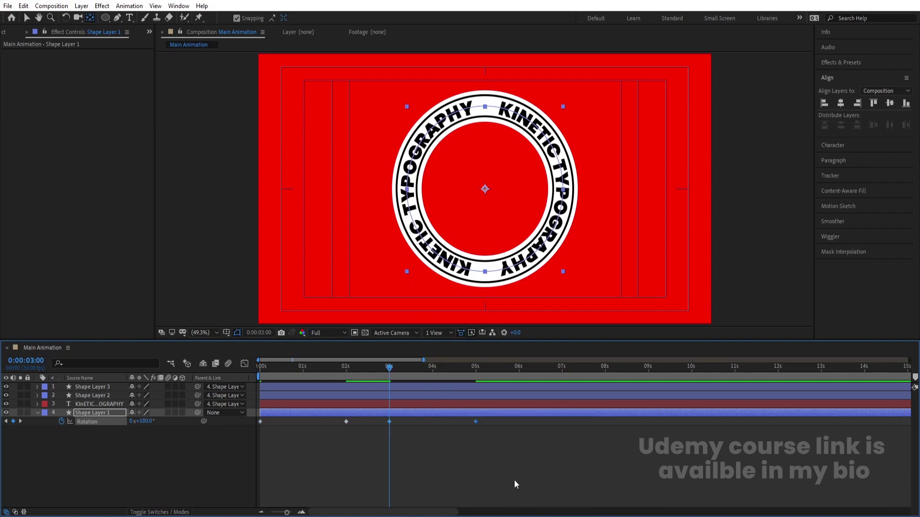
Stretch all four Rotation keyframes proportionally so the last one lands at 6 seconds
{"action": "left_click", "coordinate": [515, 472]}
{"action": "left_click_drag", "start_coordinate": [528, 478], "coordinate": [225, 383]}
{"action": "left_click", "coordinate": [519, 369]}
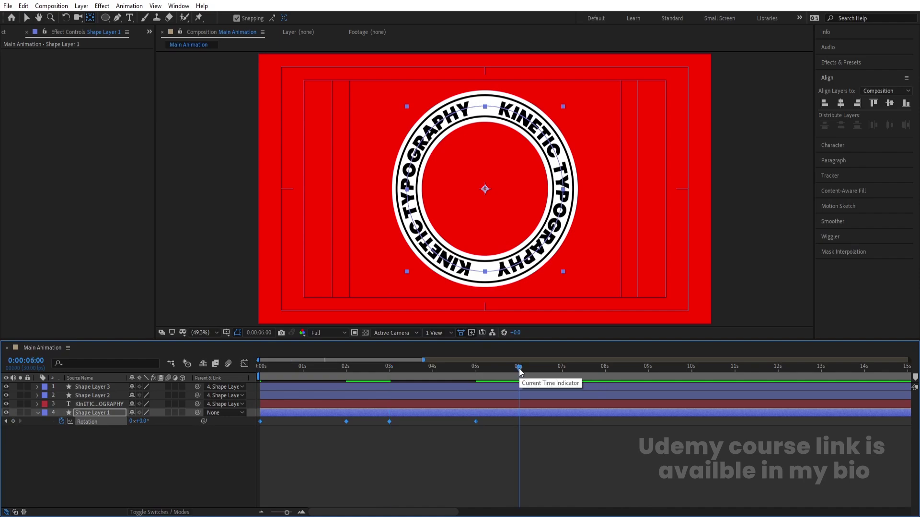
{"action": "left_click_drag", "start_coordinate": [476, 422], "coordinate": [518, 425]}
{"action": "left_click", "coordinate": [539, 435]}
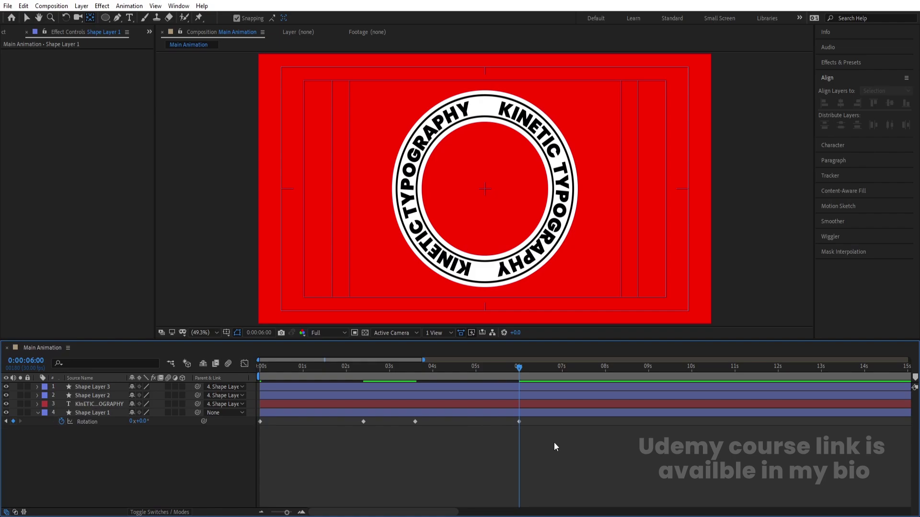
Apply Easy Ease to all four Rotation keyframes and preview the animation from the start
{"action": "left_click_drag", "start_coordinate": [554, 442], "coordinate": [131, 360]}
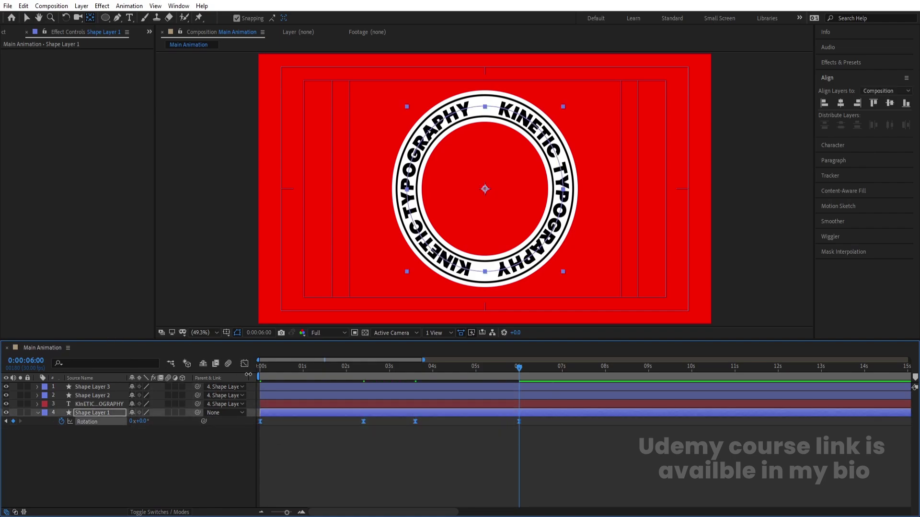
{"action": "key", "text": "Home"}
{"action": "key", "text": "space"}
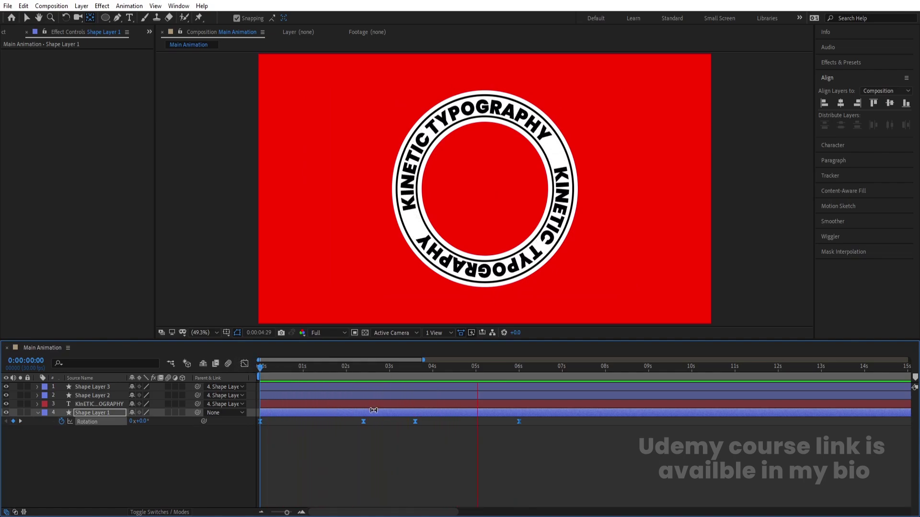
{"action": "left_click", "coordinate": [581, 448]}
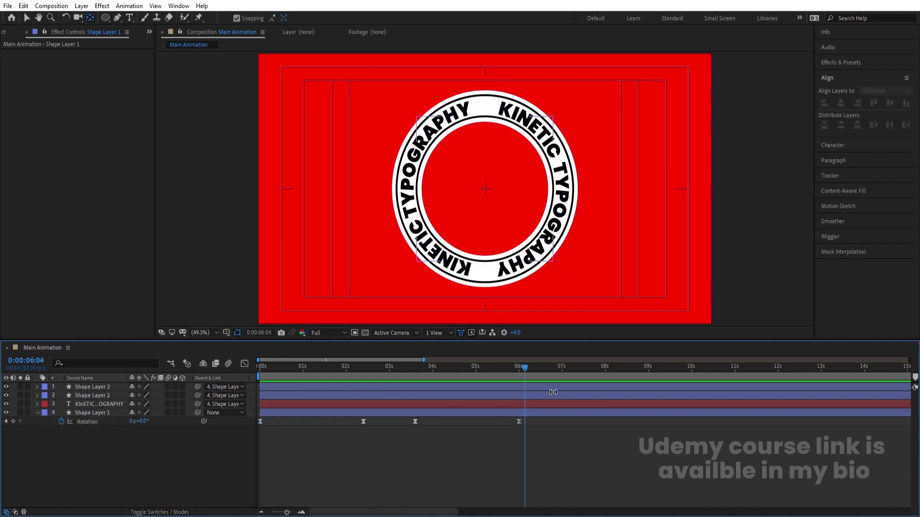
{"action": "left_click", "coordinate": [562, 376]}
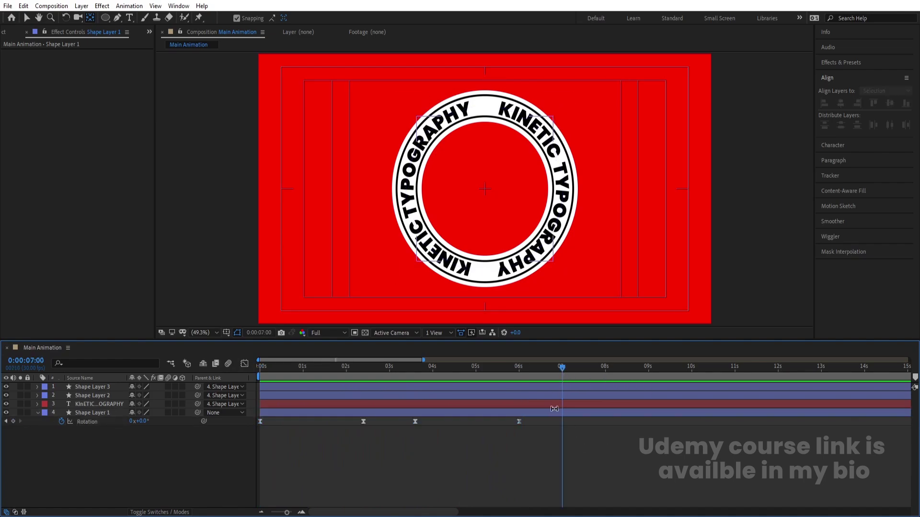
{"action": "left_click", "coordinate": [82, 424]}
{"action": "left_click", "coordinate": [230, 445]}
{"action": "left_click_drag", "start_coordinate": [562, 368], "coordinate": [214, 368]}
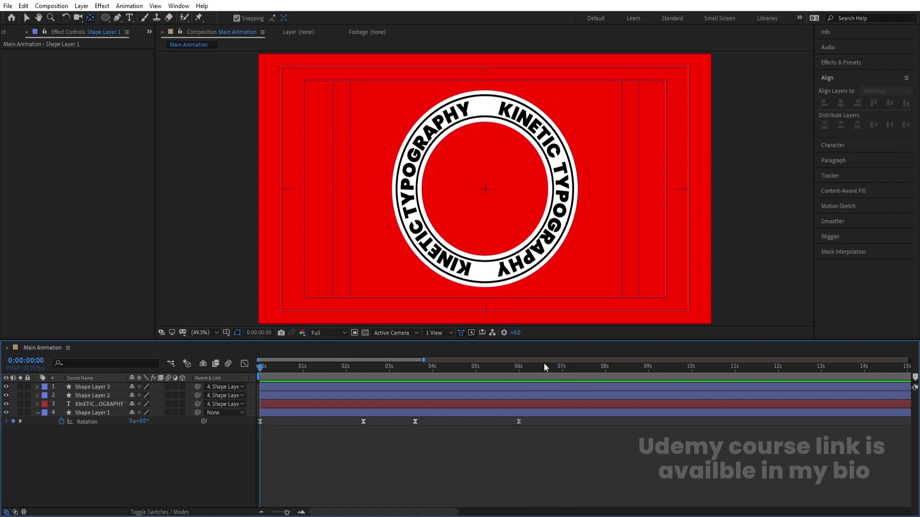
Add the expression loopOut() to the white ring's Rotation so the animation repeats
{"action": "left_click", "coordinate": [61, 422], "text": "alt"}
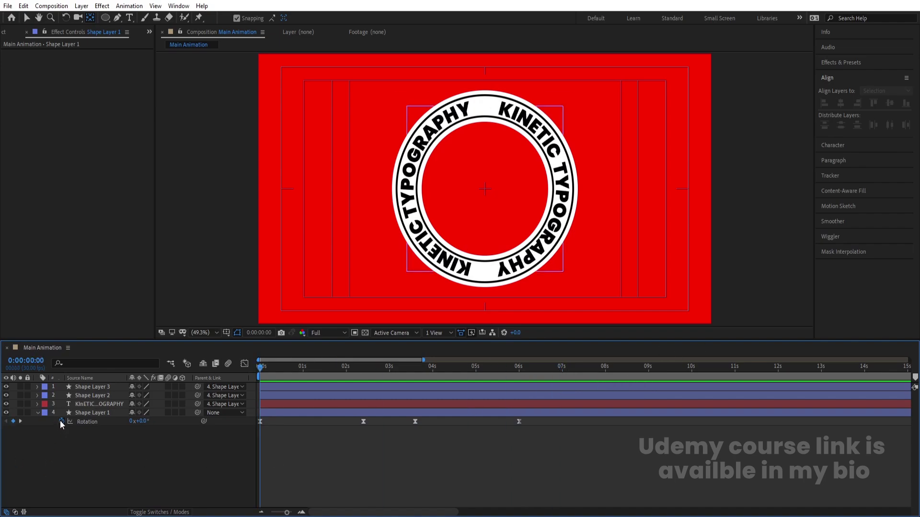
{"action": "type", "text": "loop"}
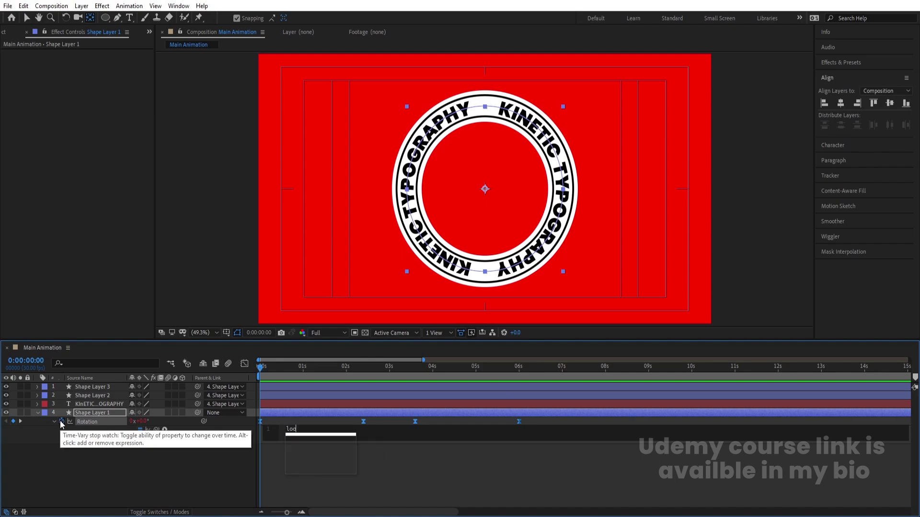
{"action": "key", "text": "Down"}
{"action": "key", "text": "Down"}
{"action": "key", "text": "Return"}
{"action": "left_click", "coordinate": [118, 473]}
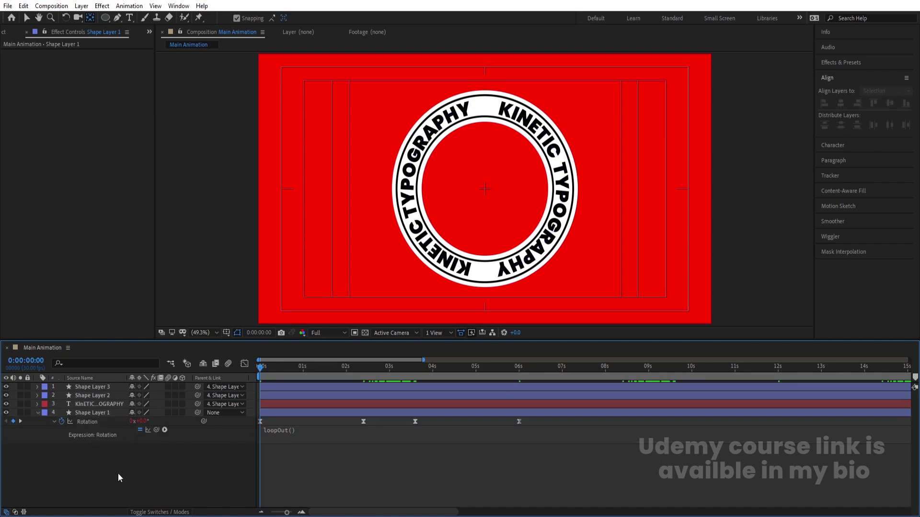
Add Trim Paths to the inner black ring, Shape Layer 2, and set its End to 75%
{"action": "left_click", "coordinate": [37, 412]}
{"action": "left_click", "coordinate": [75, 396]}
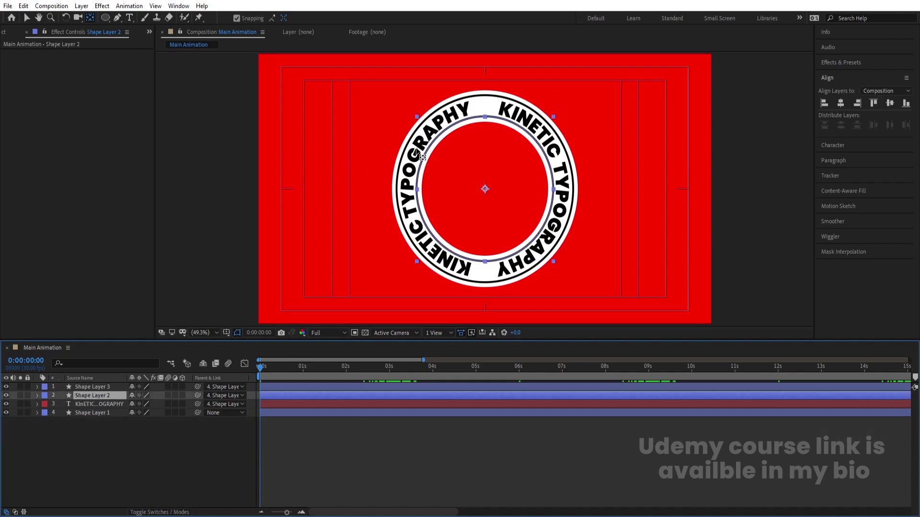
{"action": "left_click", "coordinate": [36, 396]}
{"action": "left_click", "coordinate": [187, 405]}
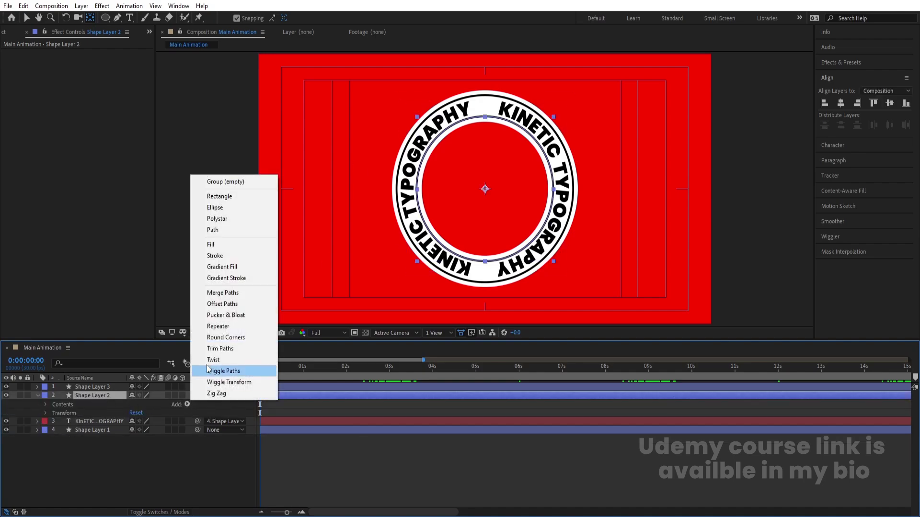
{"action": "left_click", "coordinate": [215, 355]}
{"action": "left_click", "coordinate": [53, 421]}
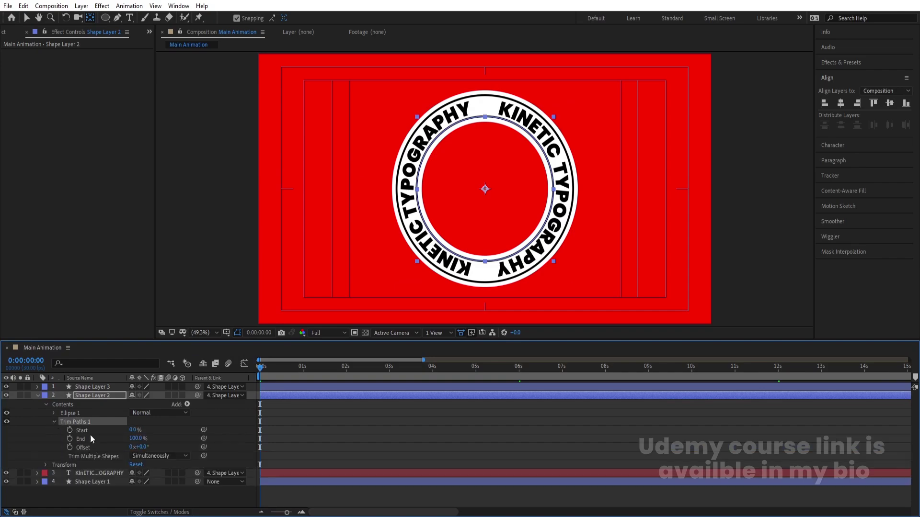
{"action": "left_click", "coordinate": [135, 439]}
{"action": "key", "text": "Return"}
{"action": "left_click", "coordinate": [294, 427]}
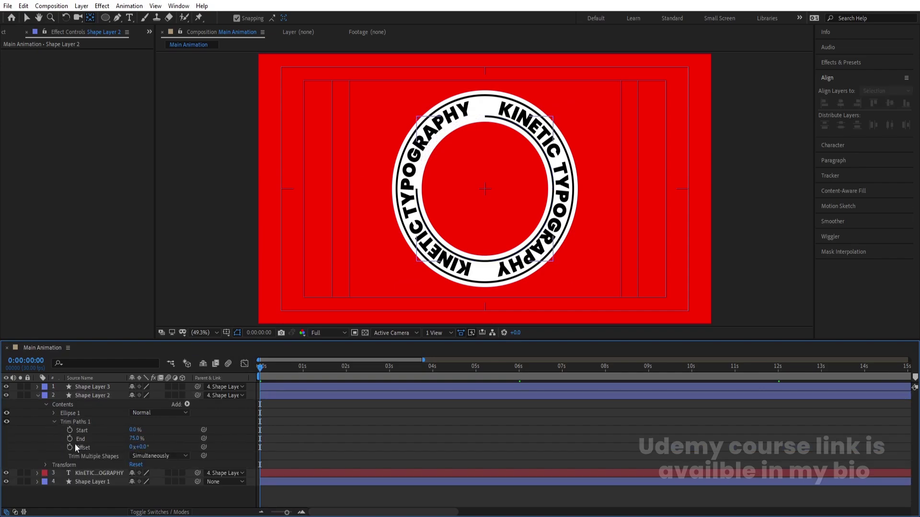
Keyframe the inner ring's Trim Paths Offset from 0° at the start to one full revolution at 6 seconds, and preview it
{"action": "left_click", "coordinate": [69, 448]}
{"action": "left_click", "coordinate": [287, 424]}
{"action": "key", "text": "u"}
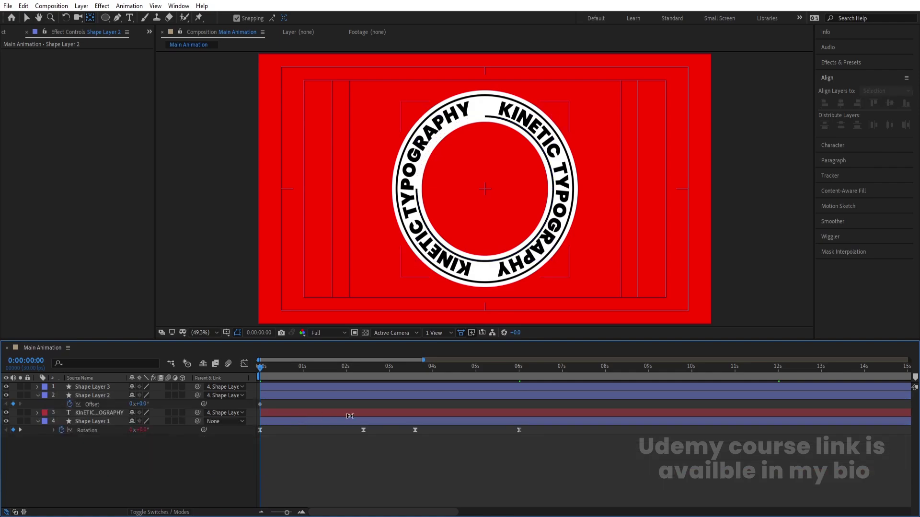
{"action": "left_click_drag", "start_coordinate": [499, 373], "coordinate": [519, 368]}
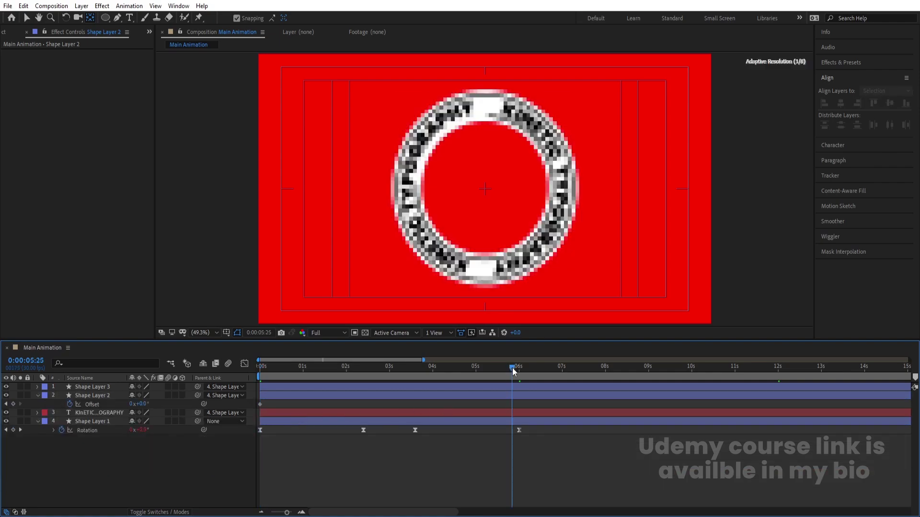
{"action": "left_click", "coordinate": [133, 405]}
{"action": "key", "text": "Return"}
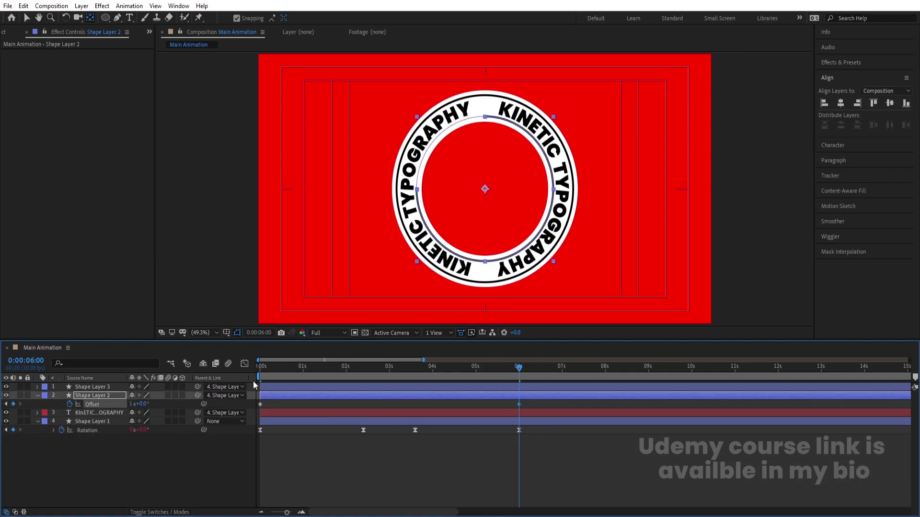
{"action": "left_click_drag", "start_coordinate": [273, 370], "coordinate": [259, 370]}
{"action": "key", "text": "space"}
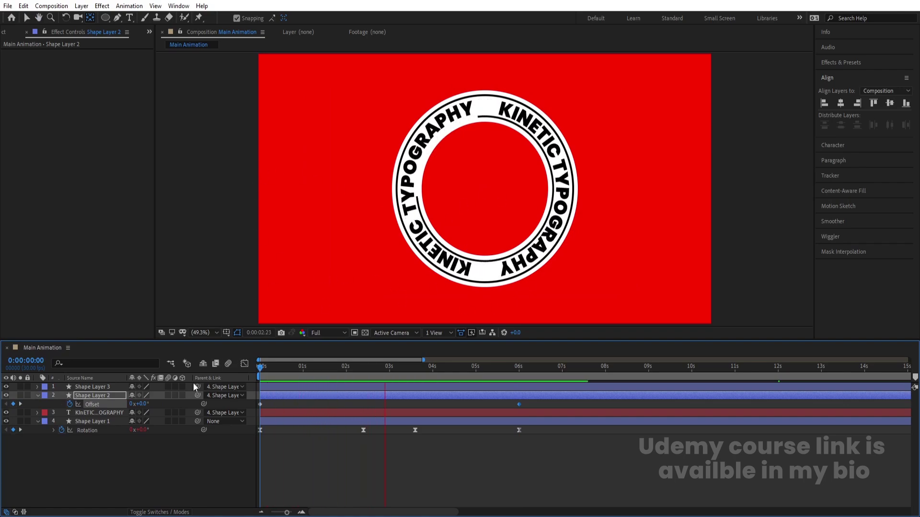
{"action": "key", "text": "space"}
Add the expression loopOut() to the inner ring's Trim Paths Offset and play it back
{"action": "left_click", "coordinate": [70, 405], "text": "alt"}
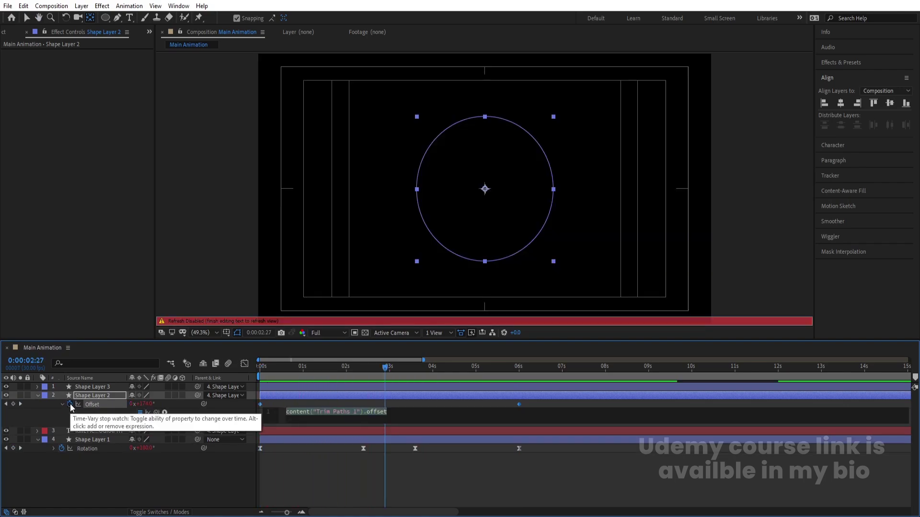
{"action": "type", "text": "loop"}
{"action": "key", "text": "Down"}
{"action": "key", "text": "Down"}
{"action": "key", "text": "Return"}
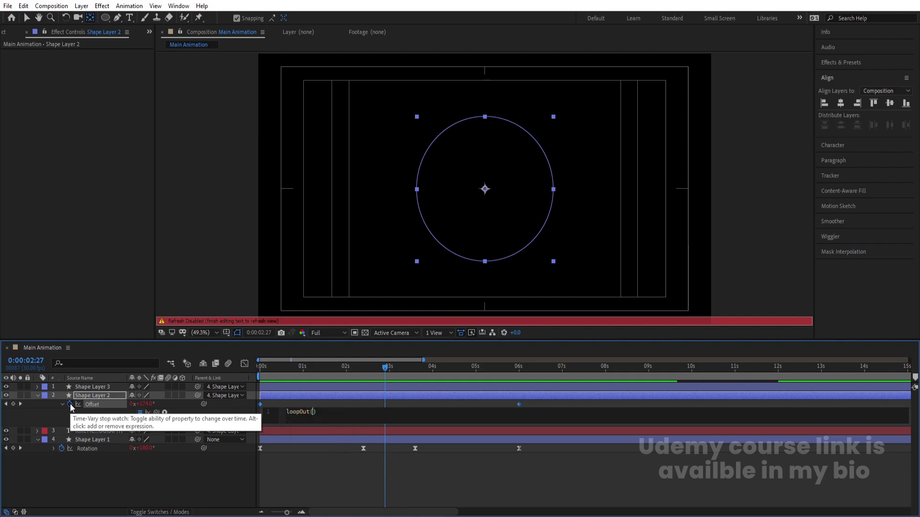
{"action": "left_click", "coordinate": [155, 472]}
{"action": "key", "text": "space"}
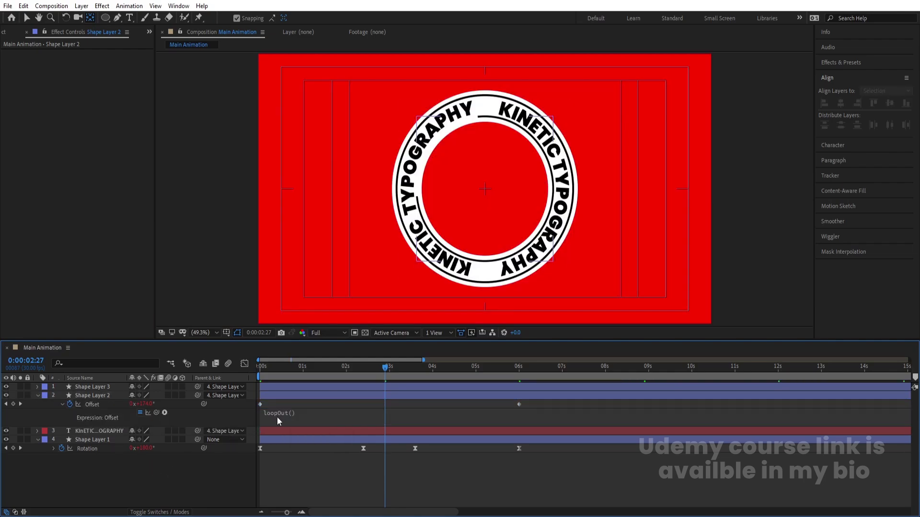
Ease both Offset keyframes and steepen the speed curve's middle, with about 72% influence into the last keyframe, and preview from the start
{"action": "left_click", "coordinate": [101, 405]}
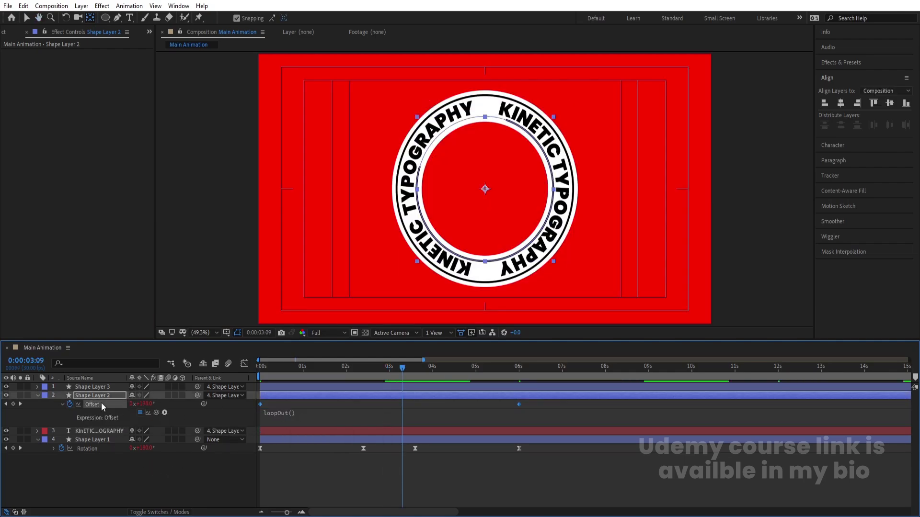
{"action": "left_click", "coordinate": [245, 363]}
{"action": "left_click_drag", "start_coordinate": [580, 422], "coordinate": [258, 485]}
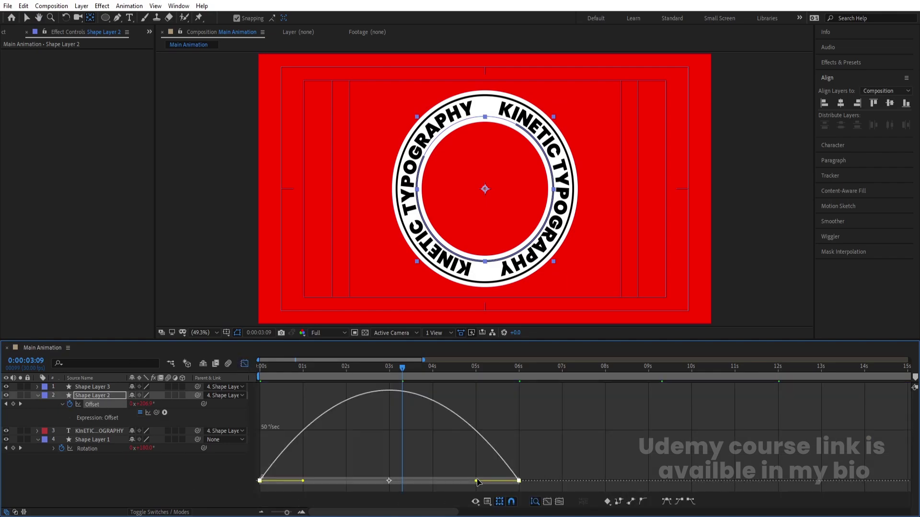
{"action": "left_click_drag", "start_coordinate": [476, 482], "coordinate": [426, 482]}
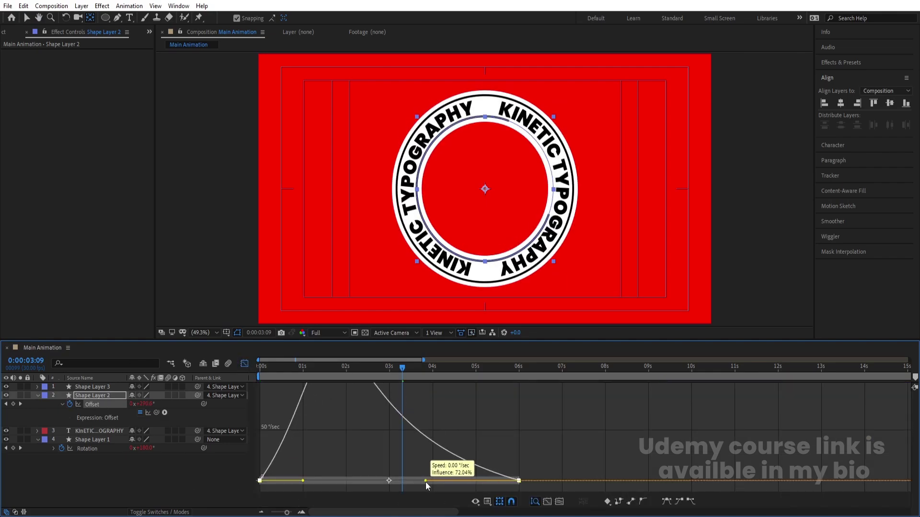
{"action": "left_click_drag", "start_coordinate": [300, 485], "coordinate": [350, 481]}
{"action": "key", "text": "Home"}
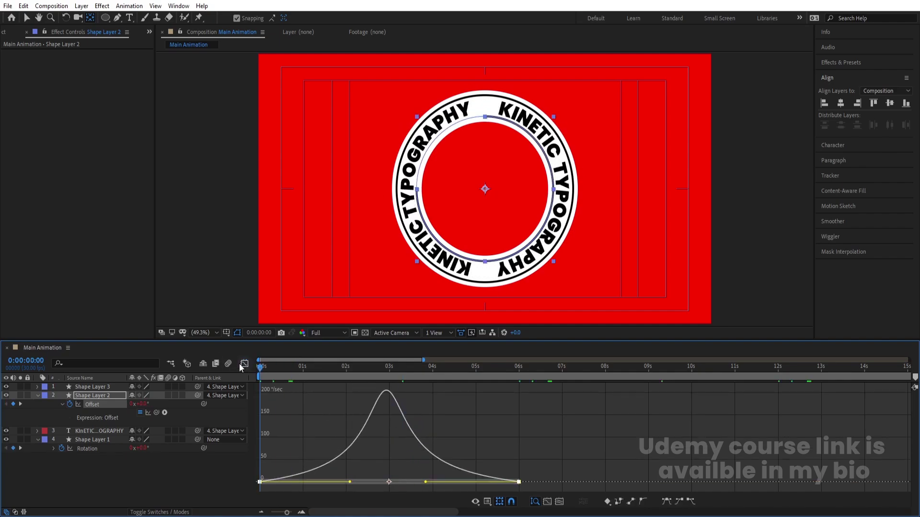
{"action": "left_click", "coordinate": [244, 364]}
{"action": "key", "text": "space"}
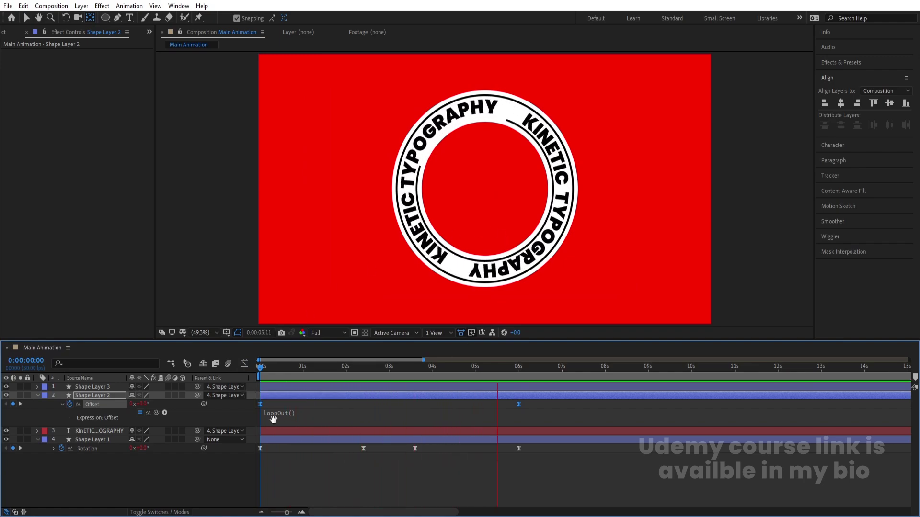
Copy the animated Trim Paths 1 from Shape Layer 2 and paste it into the contents of the outer ring, Shape Layer 3
{"action": "key", "text": "space"}
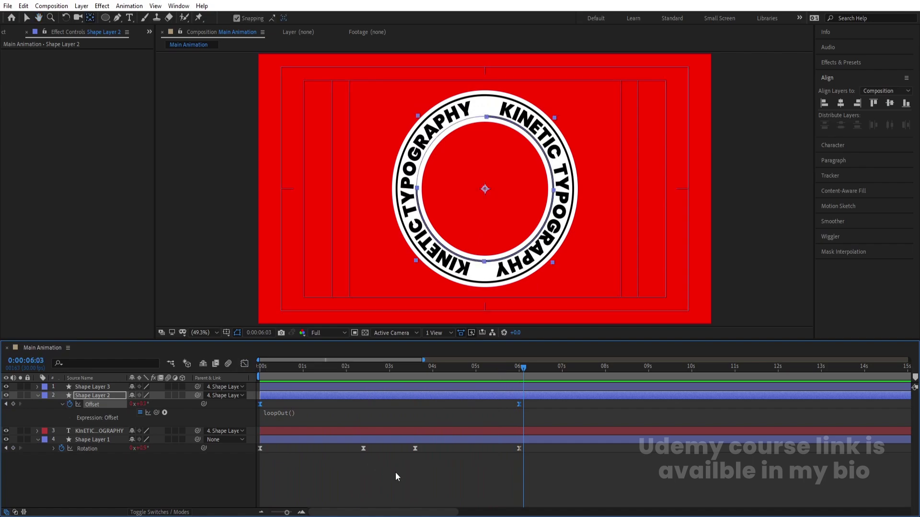
{"action": "left_click", "coordinate": [395, 474]}
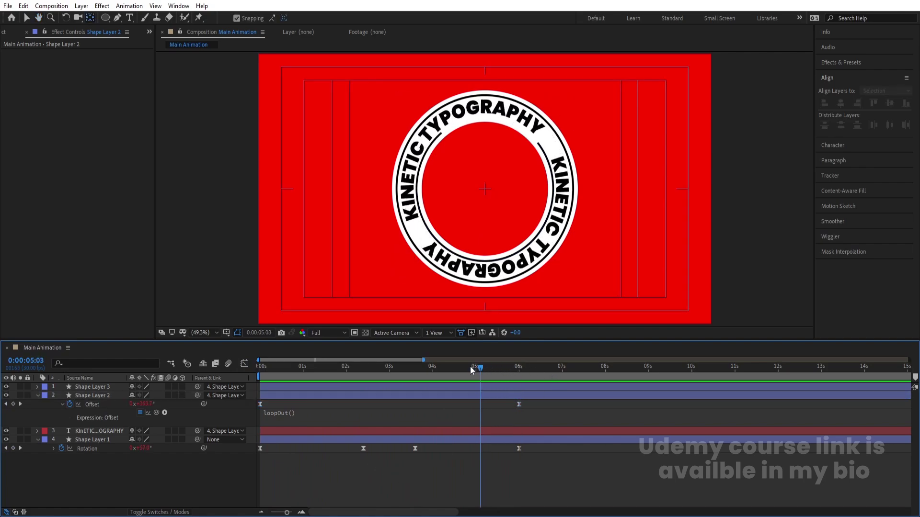
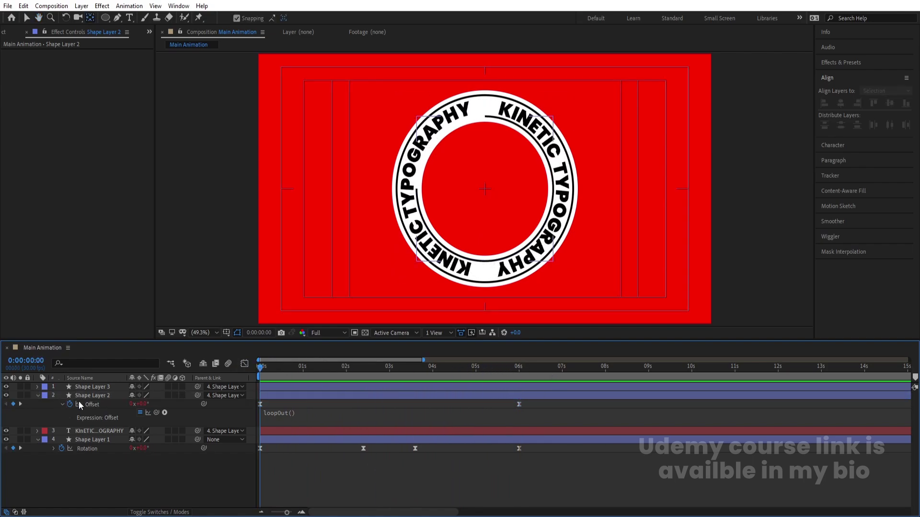
{"action": "left_click", "coordinate": [38, 396]}
{"action": "left_click", "coordinate": [37, 395]}
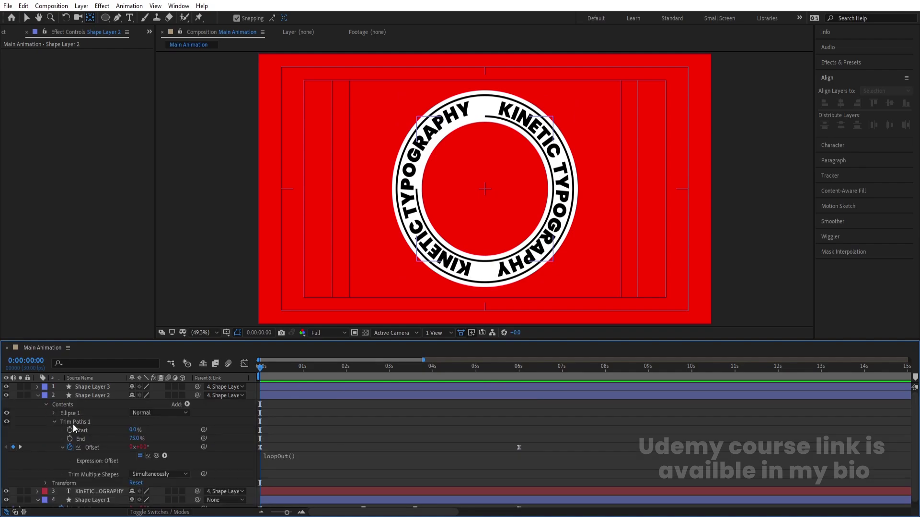
{"action": "left_click", "coordinate": [72, 422]}
{"action": "left_click", "coordinate": [79, 389]}
{"action": "left_click", "coordinate": [37, 387]}
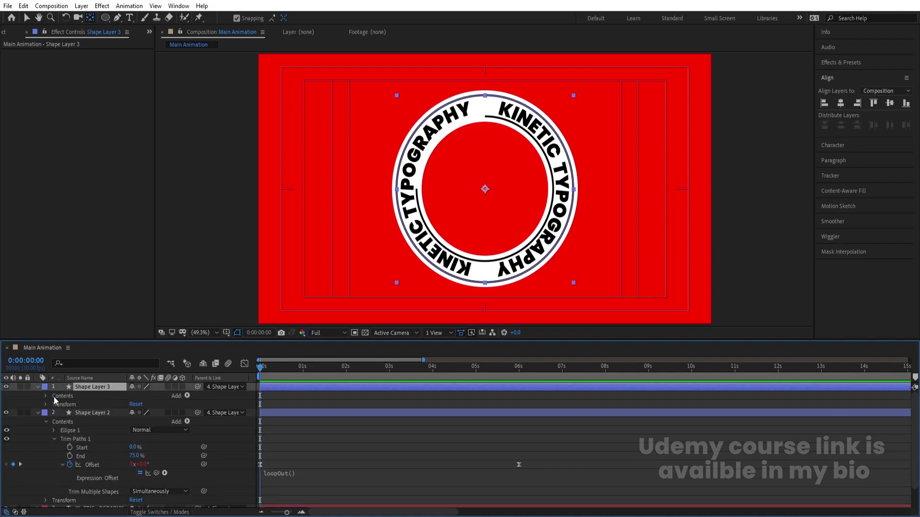
{"action": "left_click", "coordinate": [45, 395]}
{"action": "left_click", "coordinate": [79, 405]}
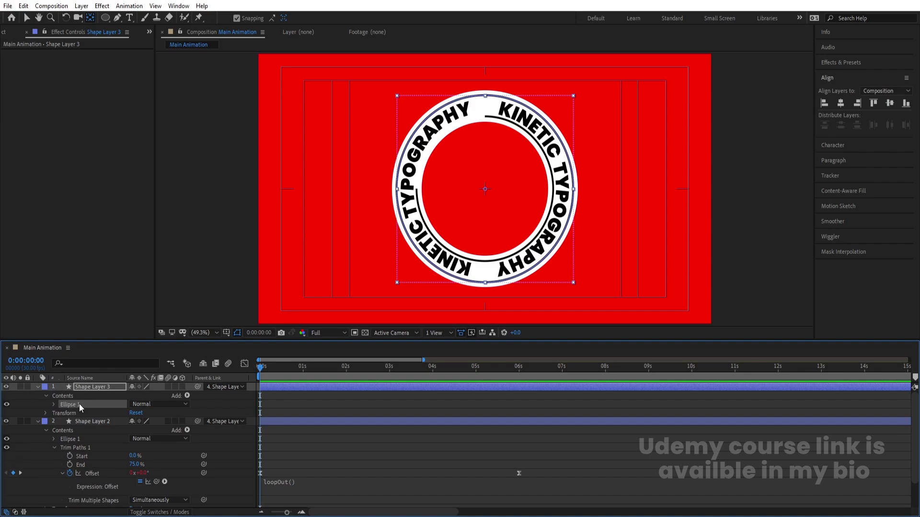
{"action": "left_click", "coordinate": [298, 407]}
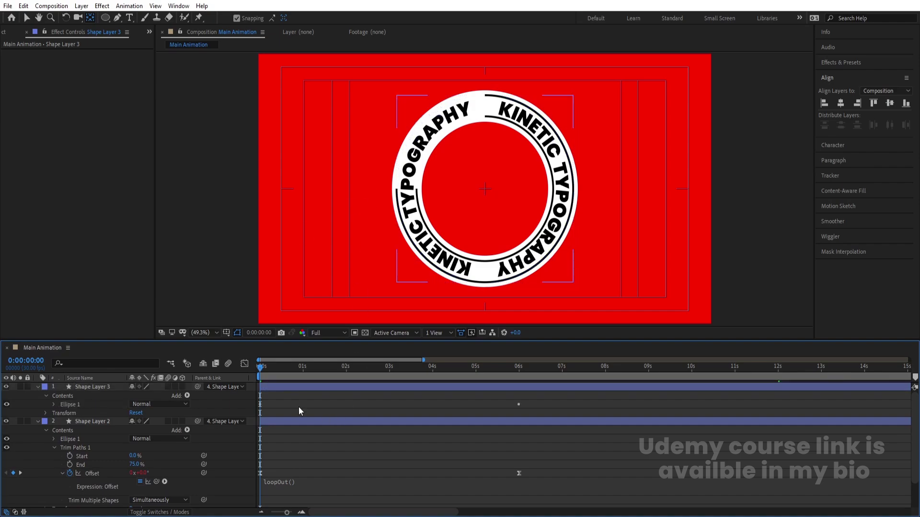
Set the outer ring's Trim Paths Offset to minus one revolution at 6 seconds and preview from the start
{"action": "key", "text": "u"}
{"action": "left_click", "coordinate": [490, 106]}
{"action": "key", "text": "space"}
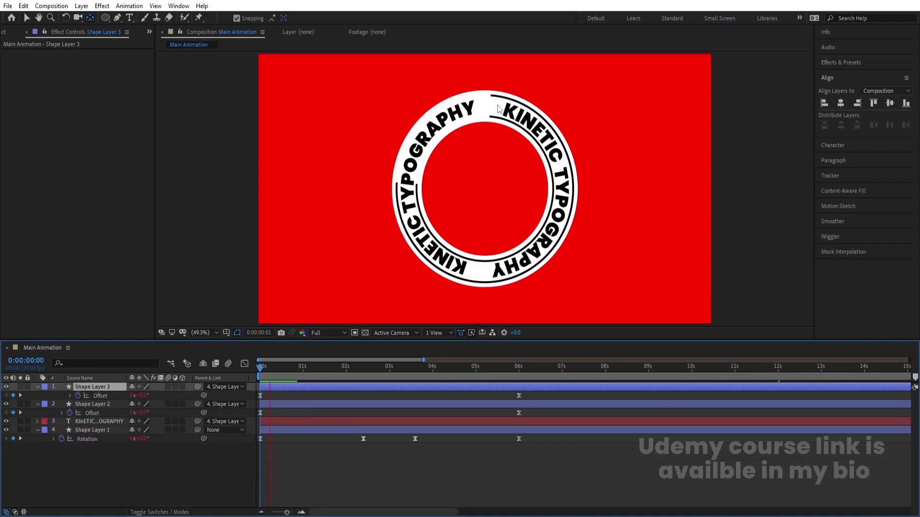
{"action": "key", "text": "space"}
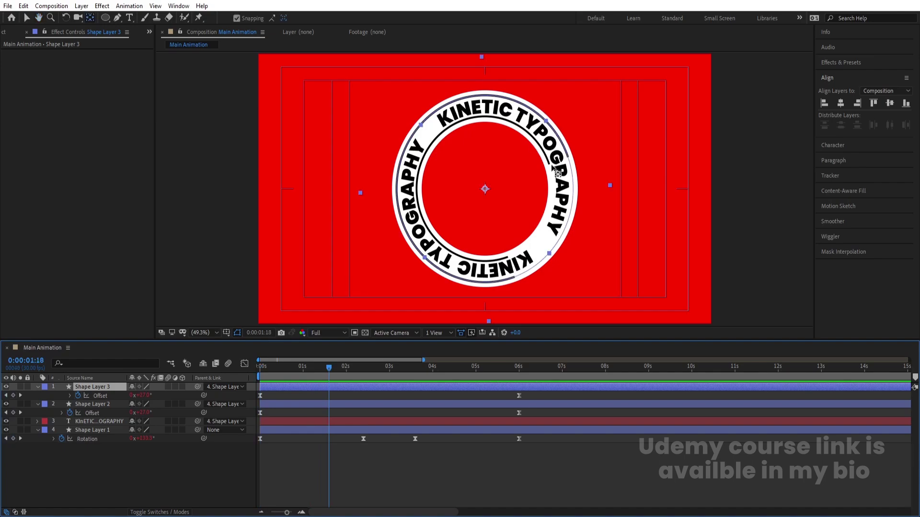
{"action": "left_click_drag", "start_coordinate": [556, 377], "coordinate": [521, 381]}
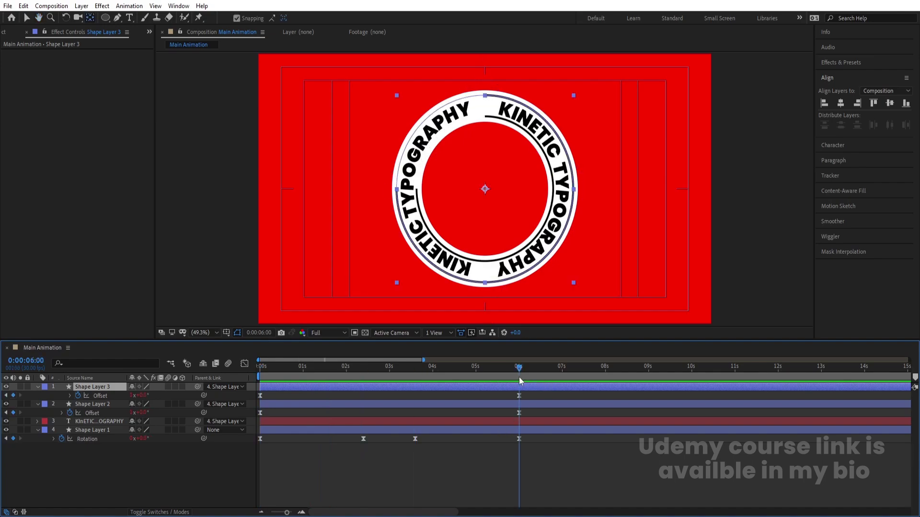
{"action": "left_click", "coordinate": [132, 396]}
{"action": "type", "text": "-"}
{"action": "left_click", "coordinate": [349, 383]}
{"action": "key", "text": "Home"}
{"action": "key", "text": "space"}
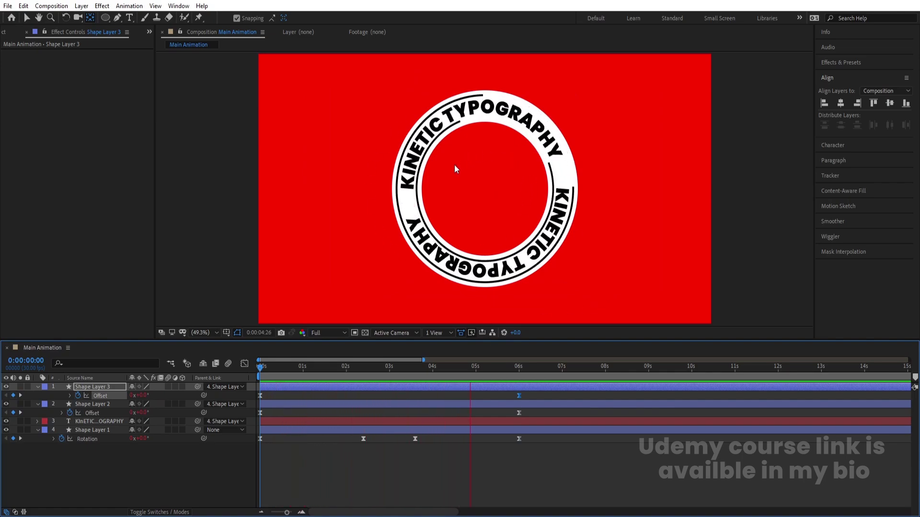
{"action": "key", "text": "space"}
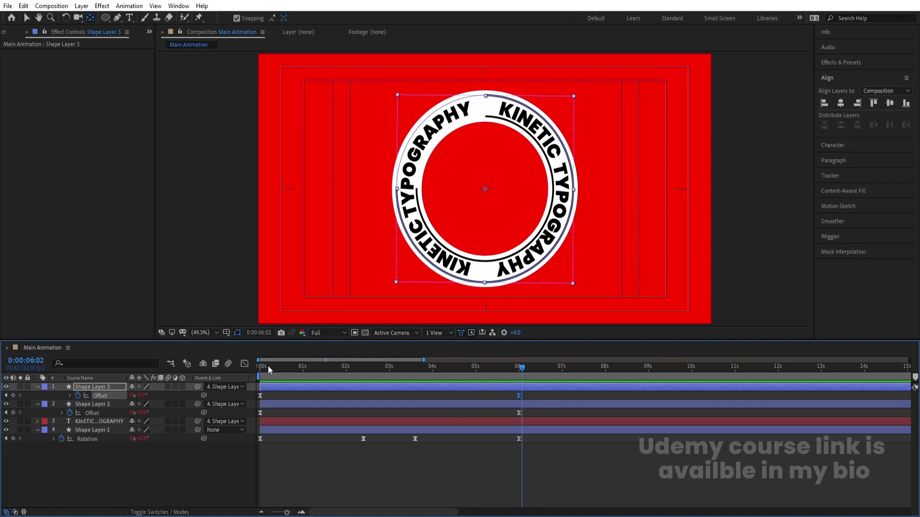
Rotate the outer ring, Shape Layer 3, to 104° at the start of the timeline and preview it
{"action": "left_click_drag", "start_coordinate": [268, 366], "coordinate": [181, 364]}
{"action": "left_click", "coordinate": [91, 388]}
{"action": "key", "text": "r"}
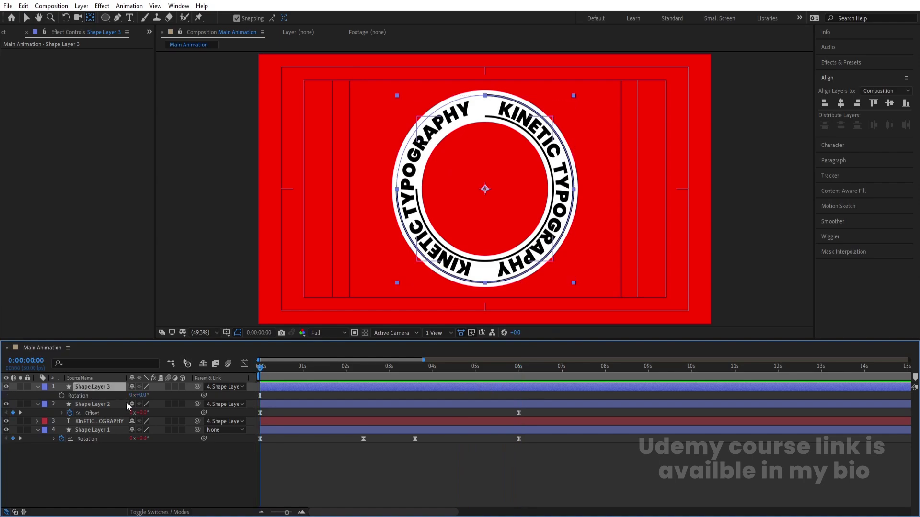
{"action": "left_click_drag", "start_coordinate": [140, 395], "coordinate": [188, 390]}
{"action": "key", "text": "space"}
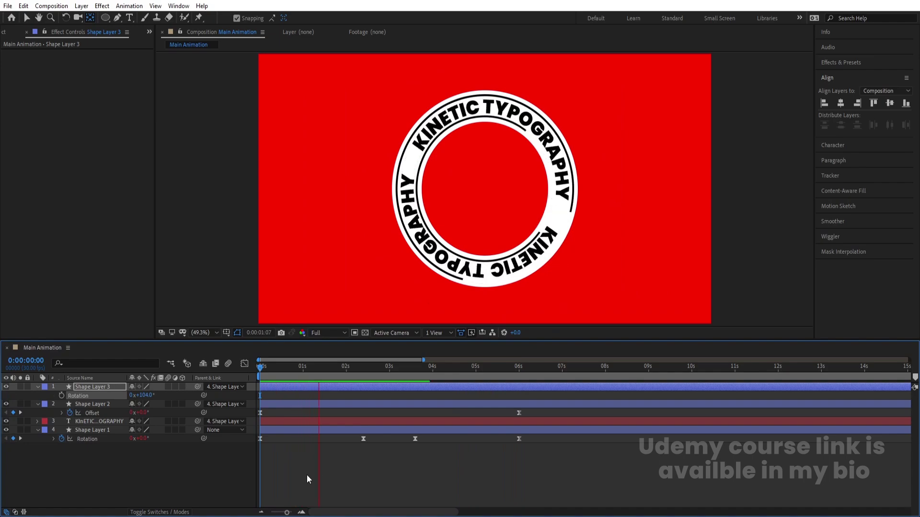
{"action": "key", "text": "space"}
Thin the stroke of both black rings, Shape Layer 2 and Shape Layer 3, and preview the result
{"action": "left_click", "coordinate": [96, 405]}
{"action": "left_click", "coordinate": [90, 387], "text": "shift"}
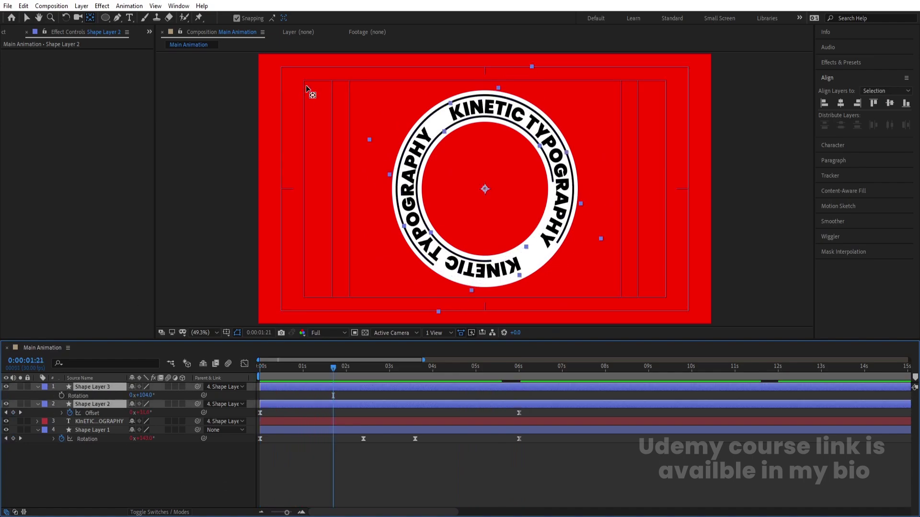
{"action": "key", "text": "v"}
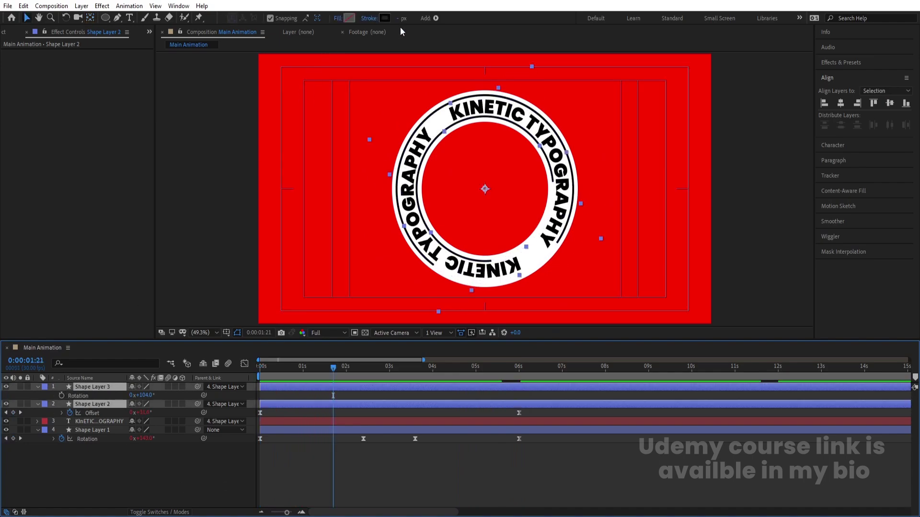
{"action": "left_click", "coordinate": [355, 468]}
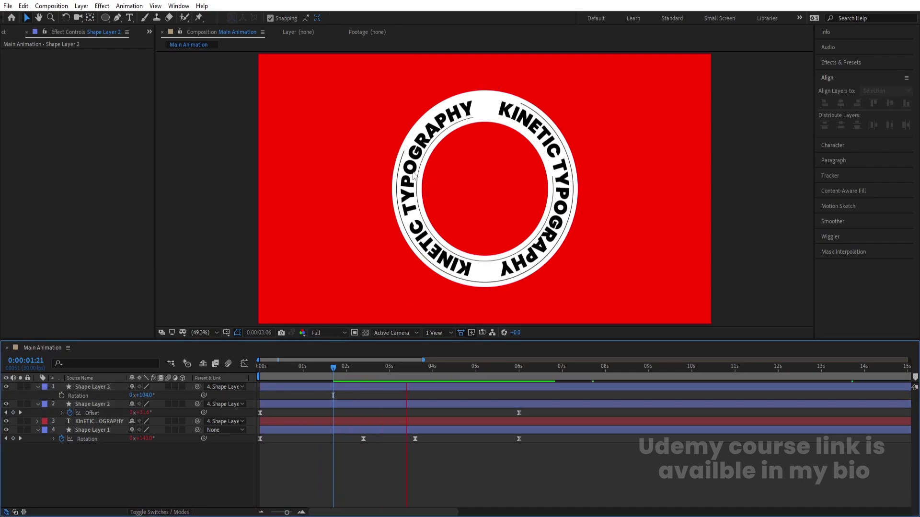
{"action": "key", "text": "space"}
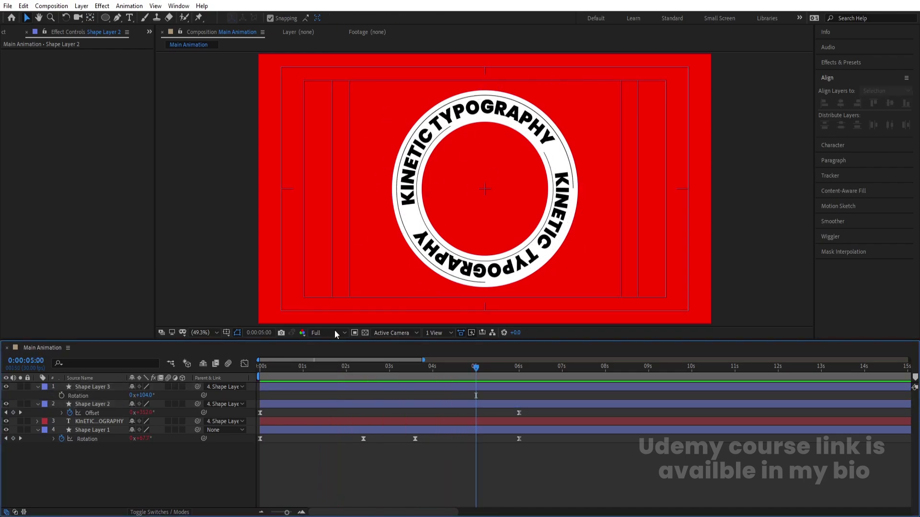
Pre-compose all four layers into a new composition named Strip, moving all attributes into it
{"action": "key", "text": "u"}
{"action": "key", "text": "k"}
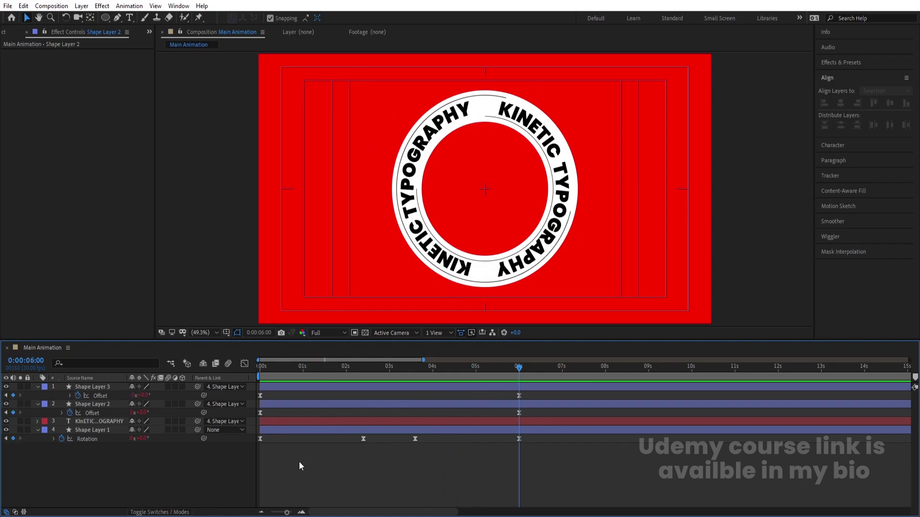
{"action": "left_click_drag", "start_coordinate": [164, 469], "coordinate": [92, 383]}
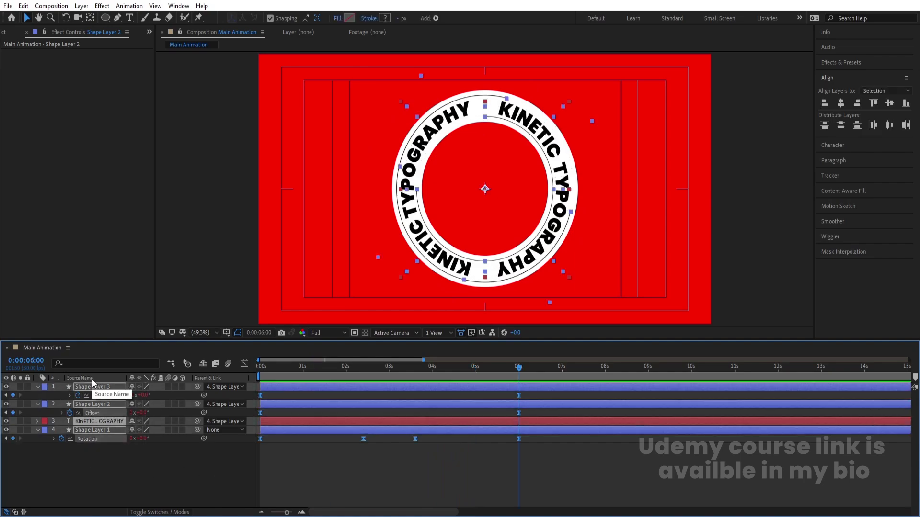
{"action": "key", "text": "ctrl+shift+c"}
{"action": "type", "text": "Strip"}
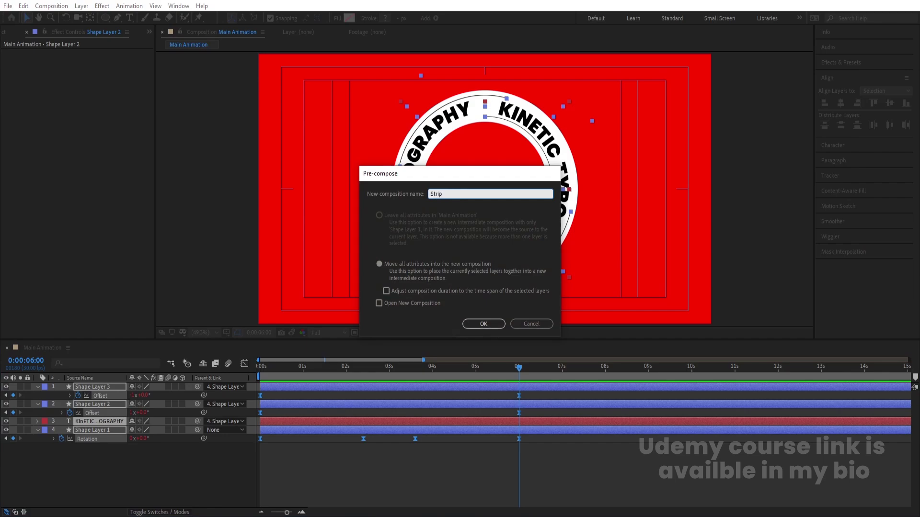
{"action": "key", "text": "Return"}
Open the Strip composition, end its work area at 6 seconds on the last keyframes, and trim the composition to it
{"action": "double_click", "coordinate": [93, 388]}
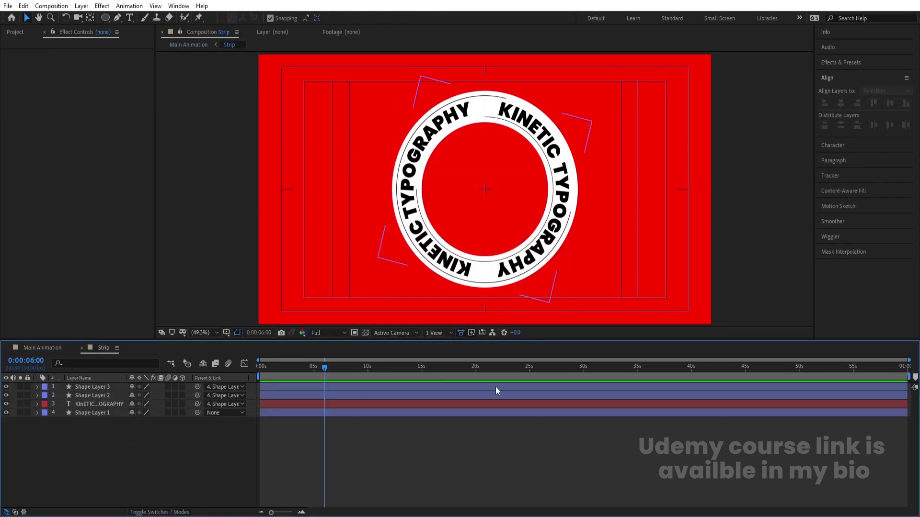
{"action": "key", "text": "u"}
{"action": "key", "text": "="}
{"action": "key", "text": "="}
{"action": "key", "text": "="}
{"action": "key", "text": "="}
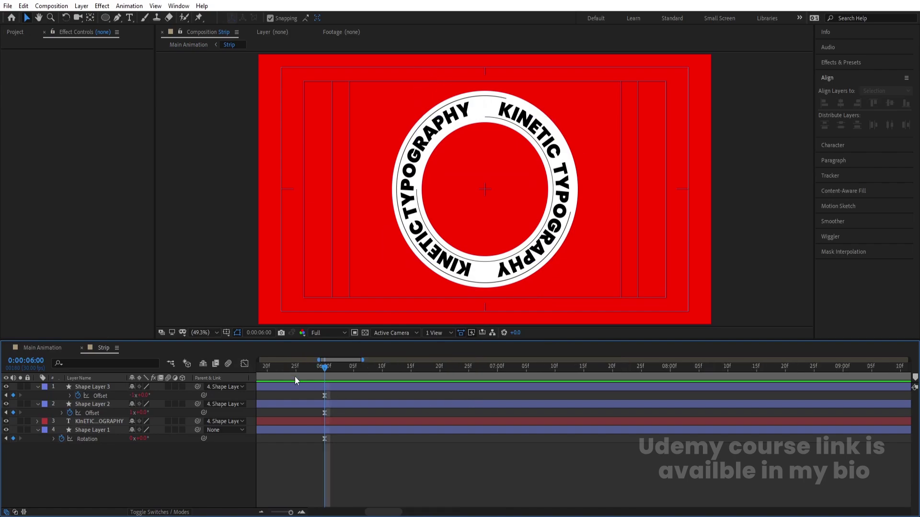
{"action": "key", "text": "n"}
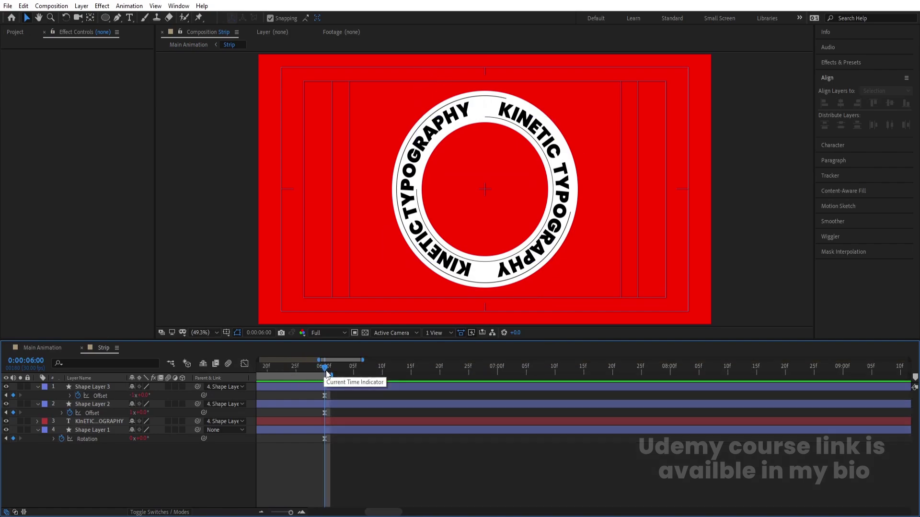
{"action": "right_click", "coordinate": [317, 375]}
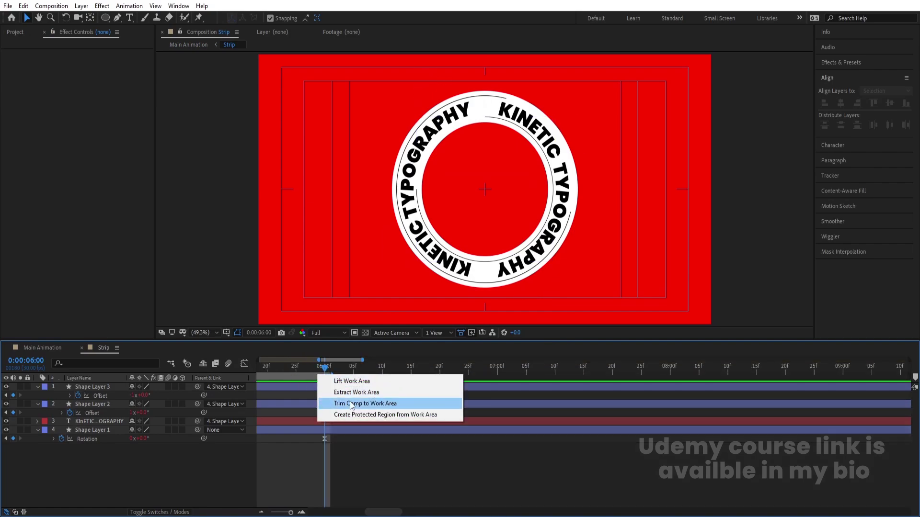
{"action": "left_click", "coordinate": [350, 400]}
Enable time remapping on the Strip layer in Main Animation and place its end keyframe at 6 seconds
{"action": "left_click", "coordinate": [46, 349]}
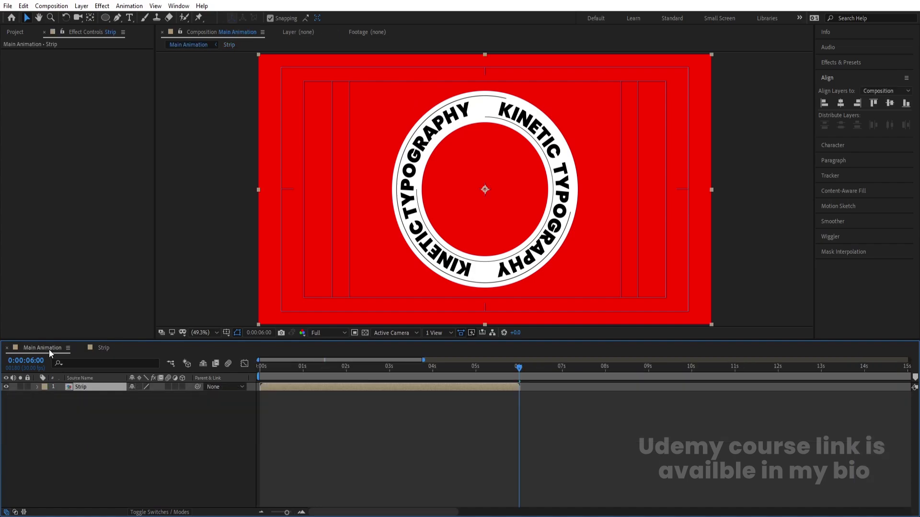
{"action": "right_click", "coordinate": [516, 388]}
{"action": "mouse_move", "coordinate": [553, 168]}
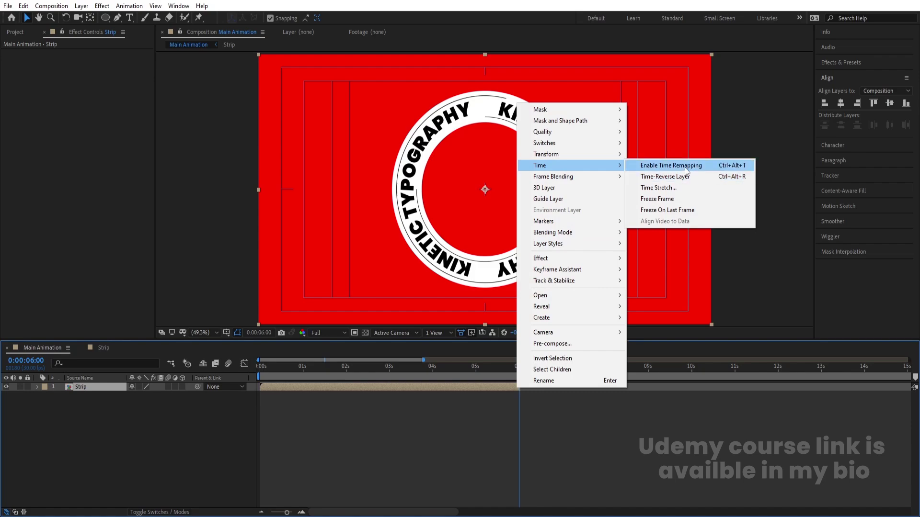
{"action": "left_click", "coordinate": [685, 166]}
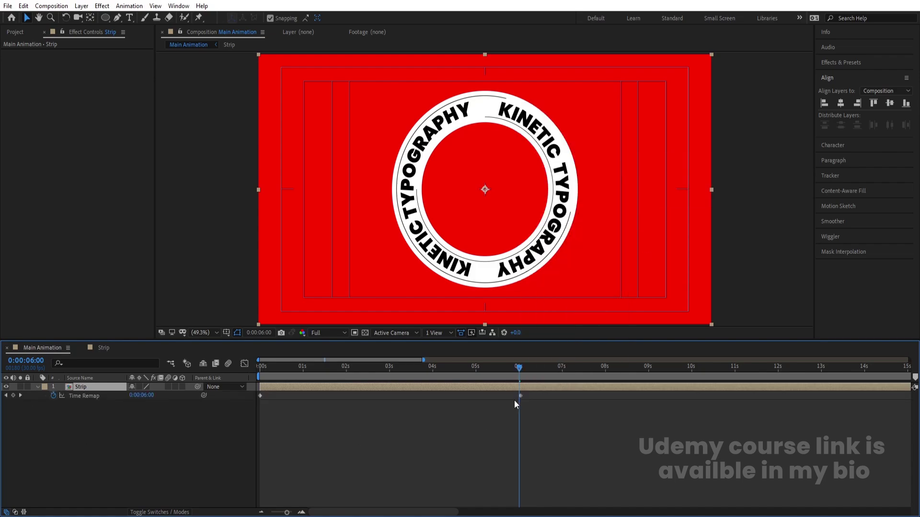
{"action": "left_click", "coordinate": [113, 398]}
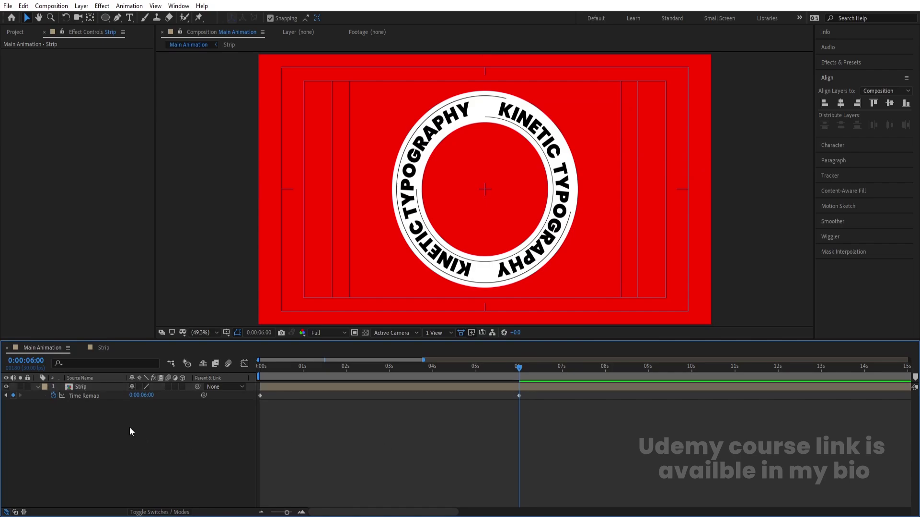
Add the expression loopOut() to the Strip layer's Time Remap and return to the start of the timeline
{"action": "left_click", "coordinate": [55, 396], "text": "alt"}
{"action": "type", "text": "loop"}
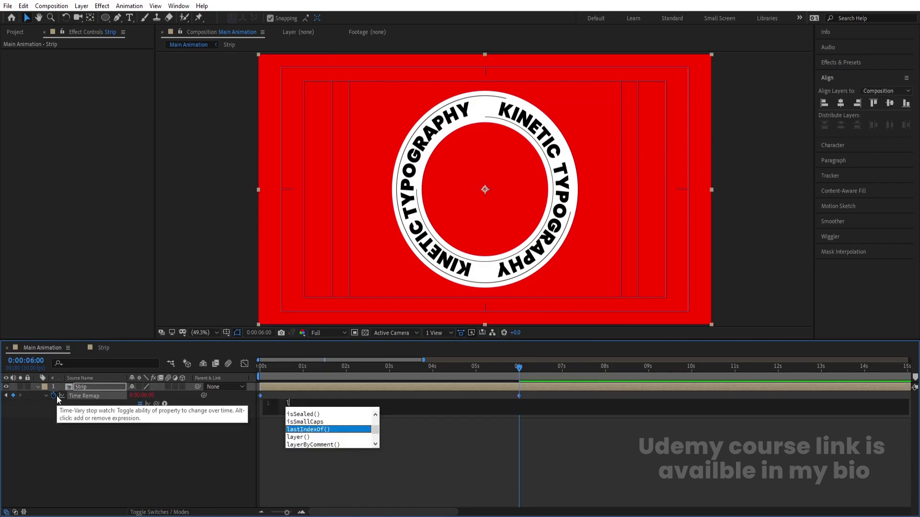
{"action": "key", "text": "Down"}
{"action": "key", "text": "Down"}
{"action": "key", "text": "Return"}
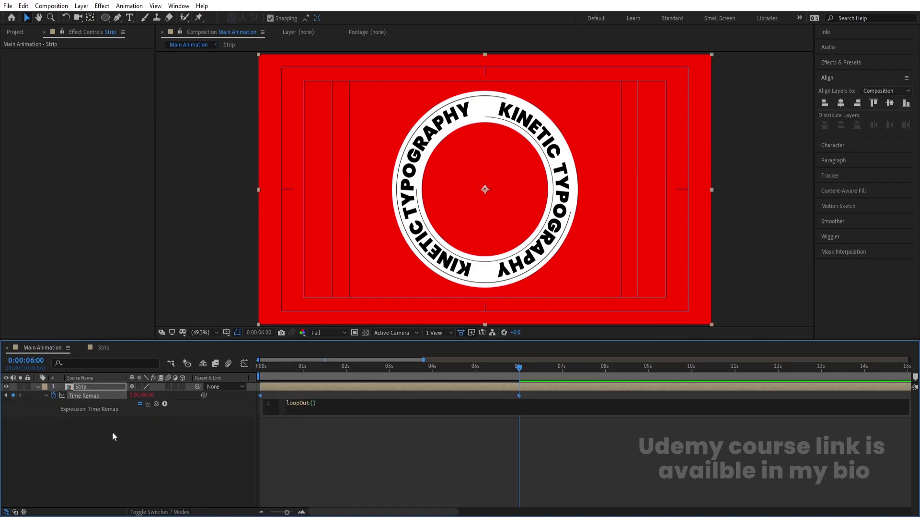
{"action": "left_click", "coordinate": [119, 436]}
{"action": "left_click", "coordinate": [261, 378]}
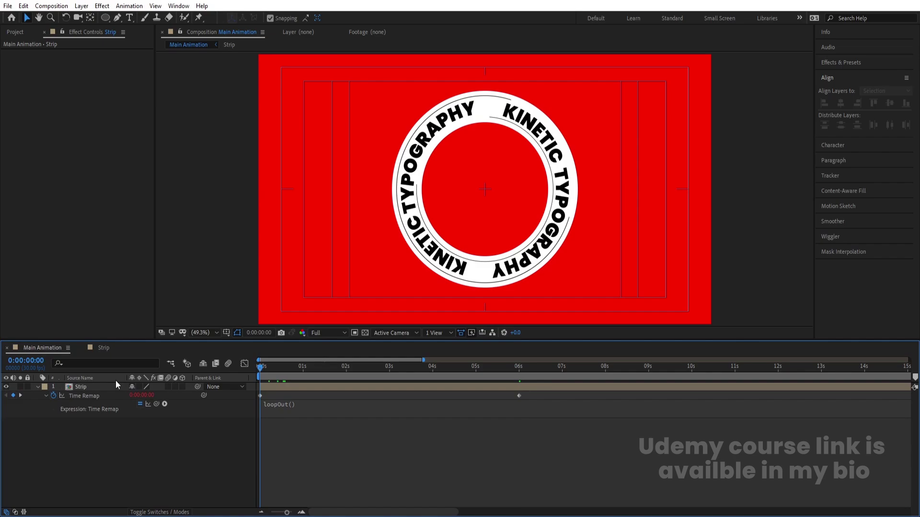
Scale the Strip layer down to 42%
{"action": "left_click", "coordinate": [82, 387]}
{"action": "key", "text": "s"}
{"action": "left_click_drag", "start_coordinate": [143, 399], "coordinate": [110, 388]}
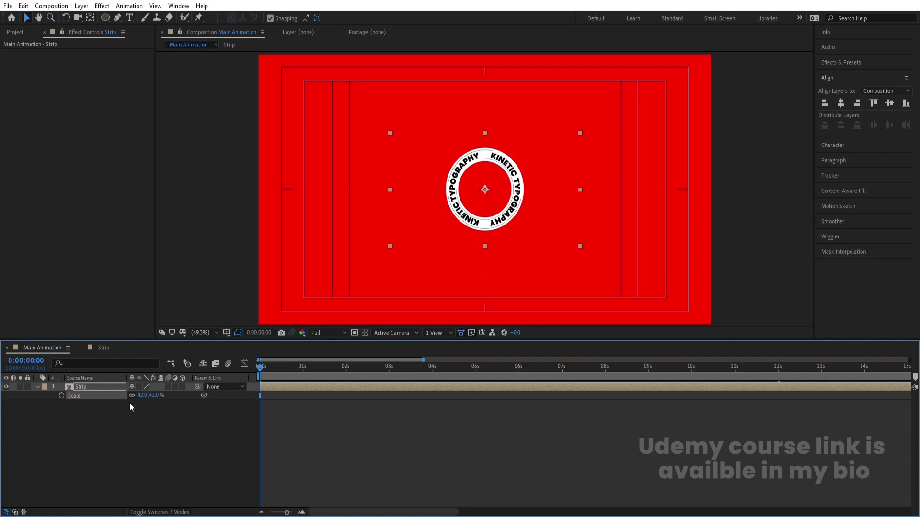
Apply a Drop Shadow effect to the Strip layer with 40% opacity, distance 0 and softness 200
{"action": "left_click", "coordinate": [834, 61]}
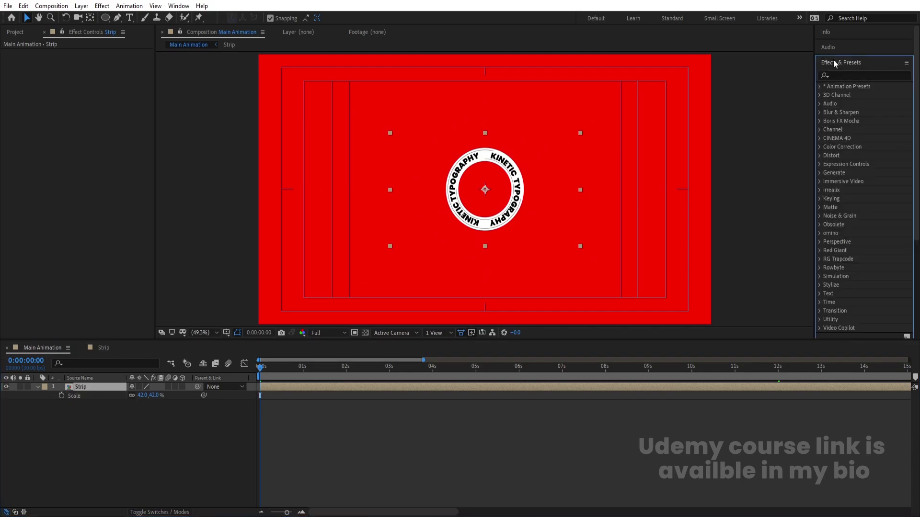
{"action": "left_click", "coordinate": [844, 75]}
{"action": "type", "text": "drop"}
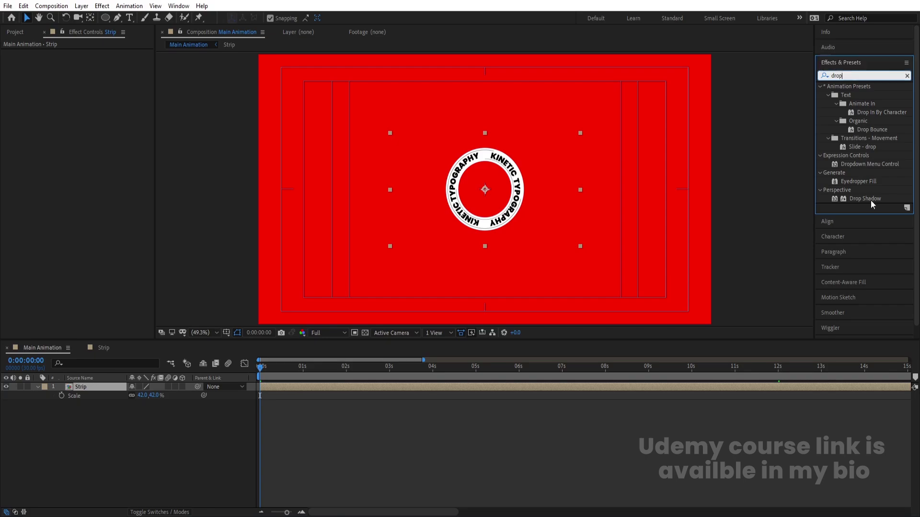
{"action": "double_click", "coordinate": [865, 198]}
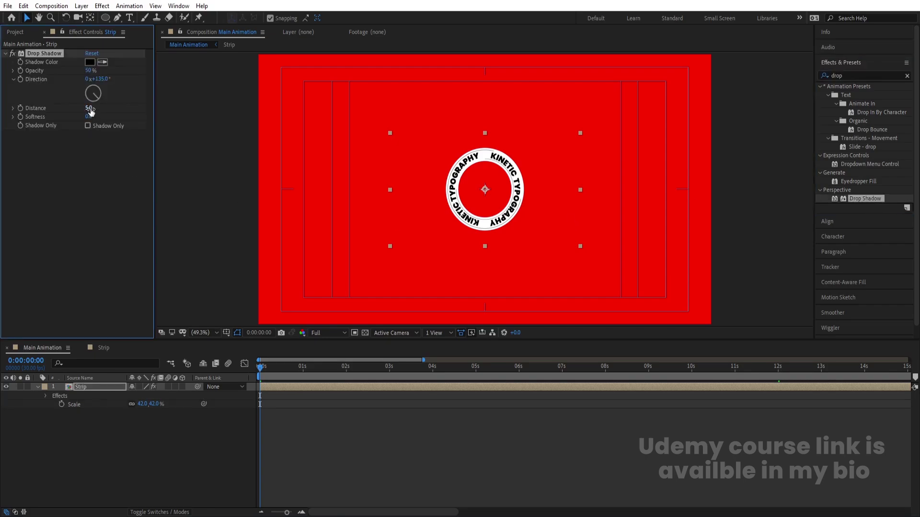
{"action": "key", "text": "Tab"}
{"action": "key", "text": "Return"}
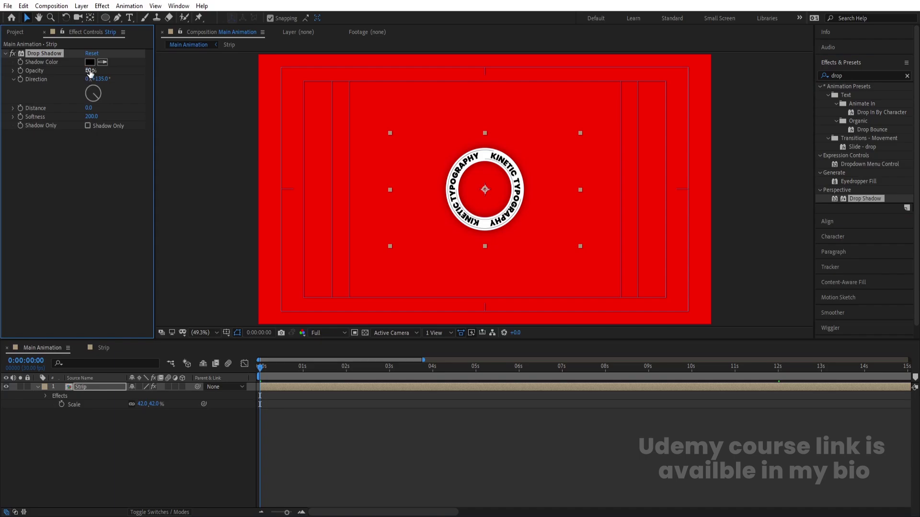
{"action": "left_click", "coordinate": [92, 407]}
Duplicate the Strip layer and scale the lower copy up into a second ring around the first
{"action": "left_click", "coordinate": [80, 386]}
{"action": "key", "text": "ctrl+d"}
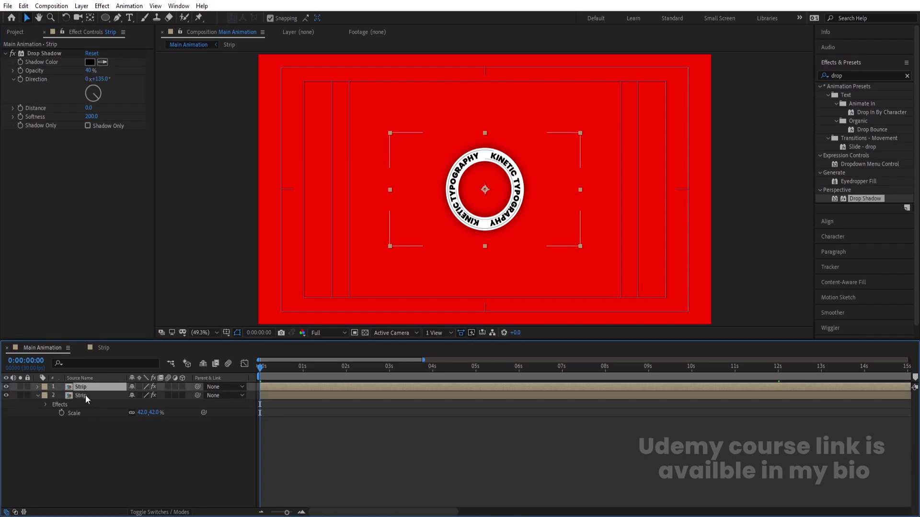
{"action": "left_click", "coordinate": [85, 395]}
{"action": "left_click_drag", "start_coordinate": [142, 413], "coordinate": [148, 412]}
{"action": "left_click", "coordinate": [110, 440]}
Duplicate the second ring's Strip layer and scale the lowest copy to 91% as a third ring
{"action": "left_click", "coordinate": [84, 395]}
{"action": "key", "text": "ctrl+d"}
{"action": "left_click_drag", "start_coordinate": [142, 425], "coordinate": [151, 420]}
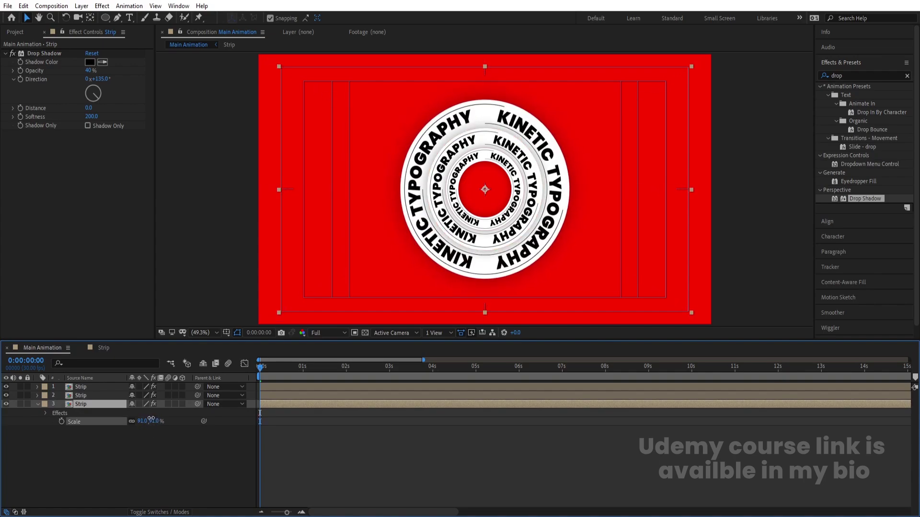
{"action": "left_click", "coordinate": [60, 443]}
Duplicate the third ring's Strip layer and scale the lowest copy to 132% as a fourth ring
{"action": "left_click", "coordinate": [85, 403]}
{"action": "key", "text": "ctrl+d"}
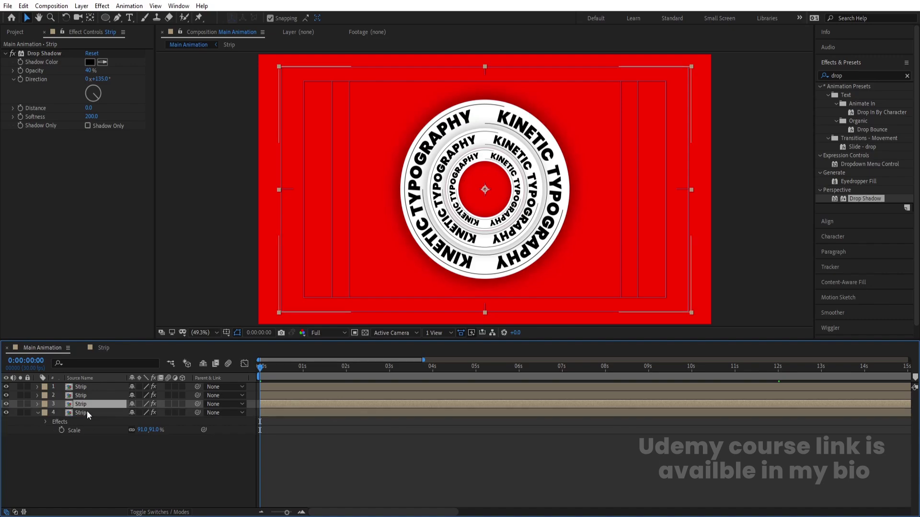
{"action": "left_click", "coordinate": [87, 412]}
{"action": "left_click_drag", "start_coordinate": [141, 431], "coordinate": [154, 423]}
{"action": "left_click", "coordinate": [134, 465]}
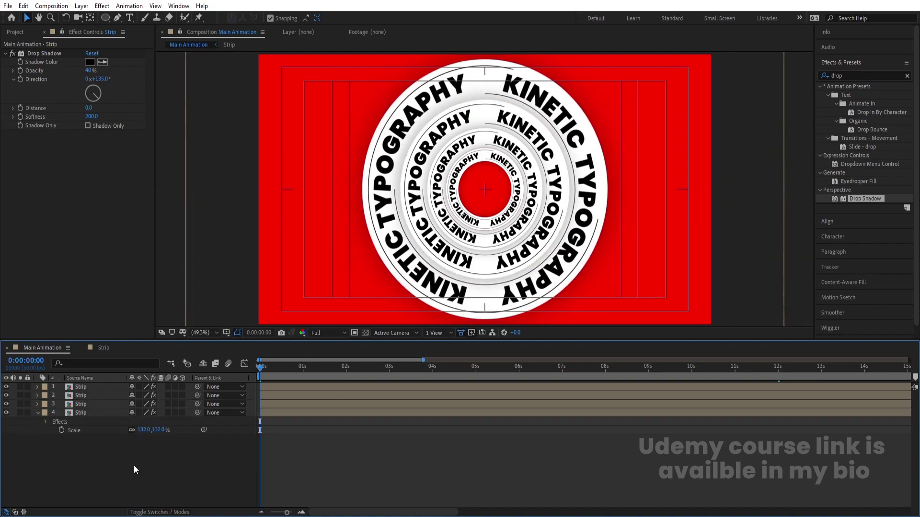
Duplicate the 132% Strip layer and enlarge the lowest copy into a fifth ring outside the fourth
{"action": "left_click", "coordinate": [91, 413]}
{"action": "key", "text": "ctrl+d"}
{"action": "left_click", "coordinate": [86, 421]}
{"action": "mouse_move", "coordinate": [140, 437]}
{"action": "left_mouse_down"}
{"action": "mouse_move", "coordinate": [166, 428]}
{"action": "mouse_move", "coordinate": [156, 434]}
{"action": "left_mouse_up"}
{"action": "left_click", "coordinate": [99, 475]}
Duplicate the fifth ring's Strip layer, scale the lowest copy to 282% as a sixth ring, and preview the animation
{"action": "left_click", "coordinate": [77, 418]}
{"action": "key", "text": "ctrl+d"}
{"action": "left_click", "coordinate": [80, 431]}
{"action": "left_click_drag", "start_coordinate": [142, 447], "coordinate": [170, 433]}
{"action": "left_click", "coordinate": [196, 468]}
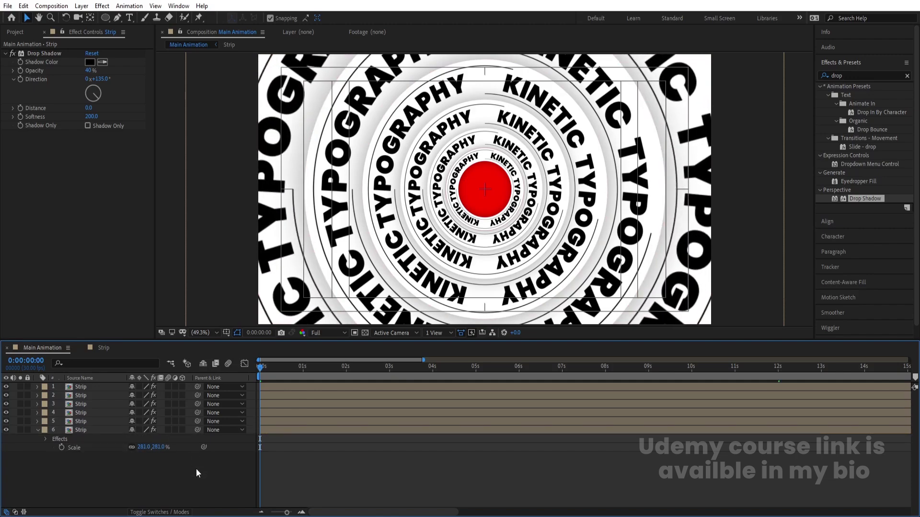
{"action": "key", "text": "space"}
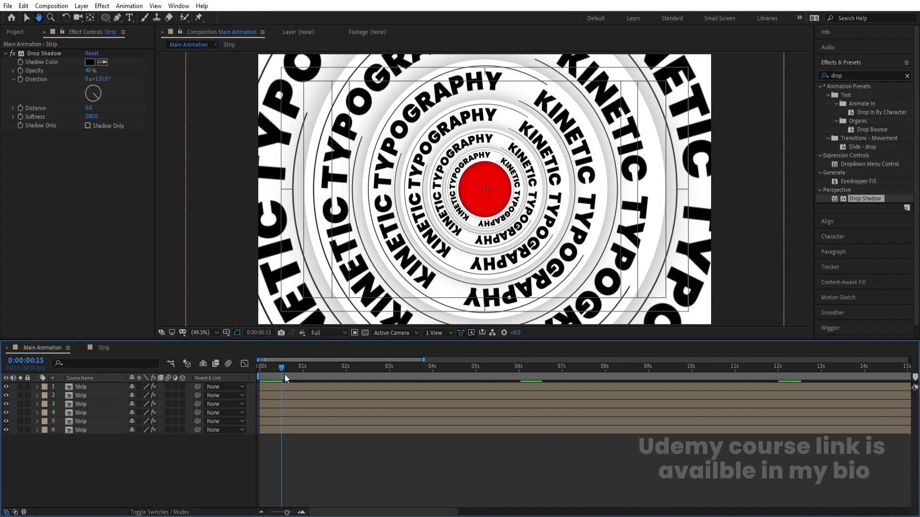
{"action": "key", "text": "space"}
Create a white 1920 x 1080 px solid and place it beneath all the Strip layers
{"action": "key", "text": "ctrl+y"}
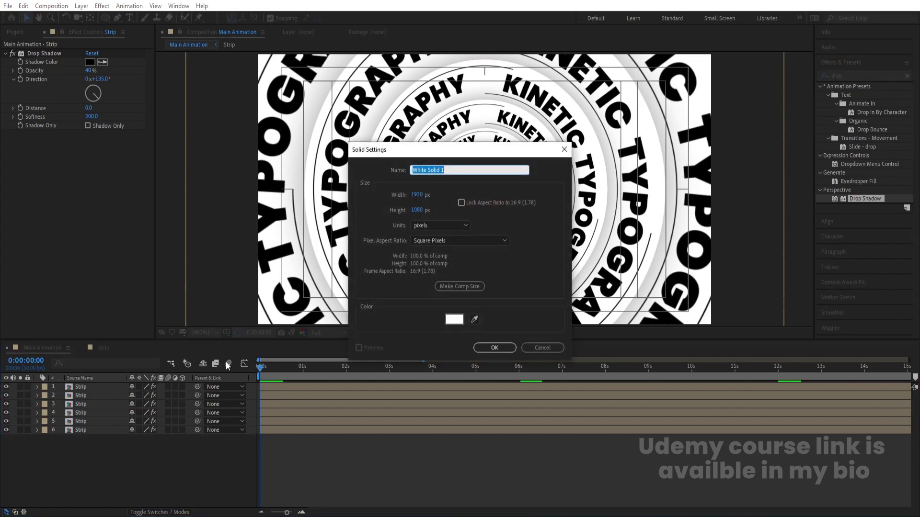
{"action": "key", "text": "Return"}
{"action": "left_click_drag", "start_coordinate": [111, 387], "coordinate": [128, 473]}
{"action": "left_click", "coordinate": [128, 467]}
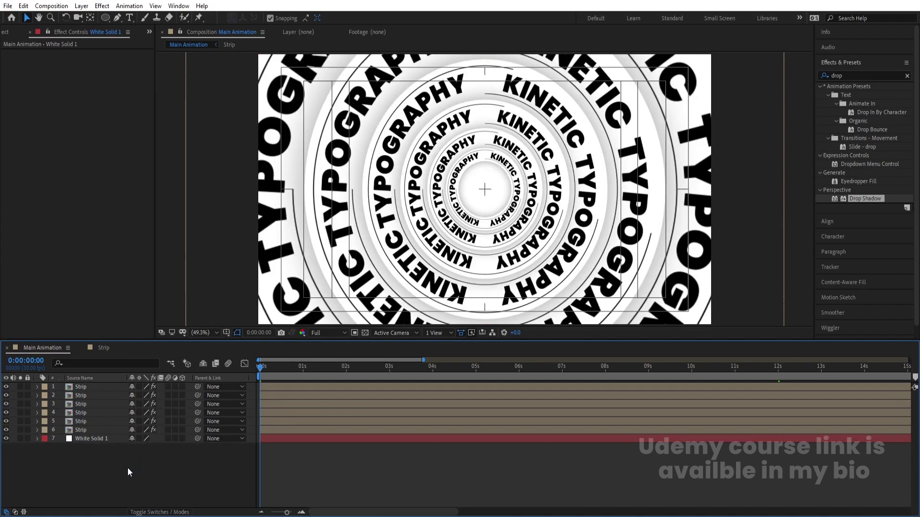
Shift Strip layer 5 in time so that it starts at frame 5
{"action": "key", "text": "equal"}
{"action": "key", "text": "equal"}
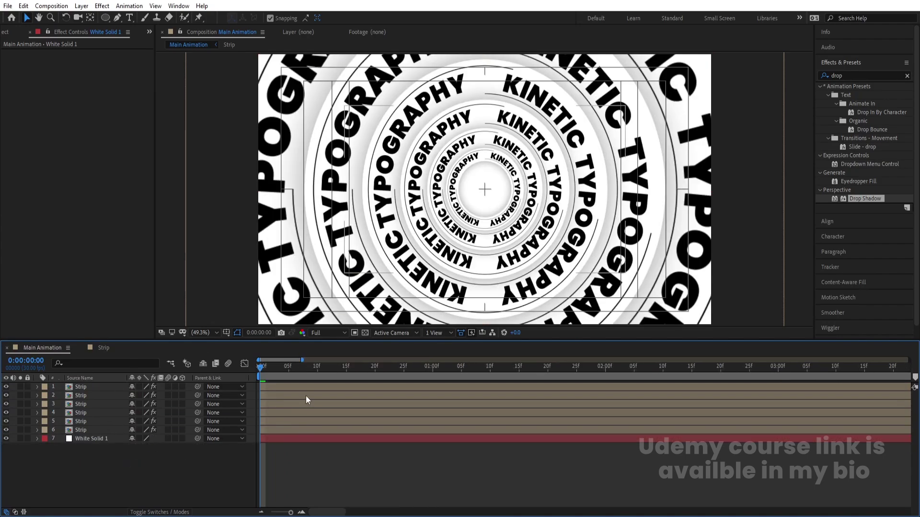
{"action": "left_click", "coordinate": [318, 369]}
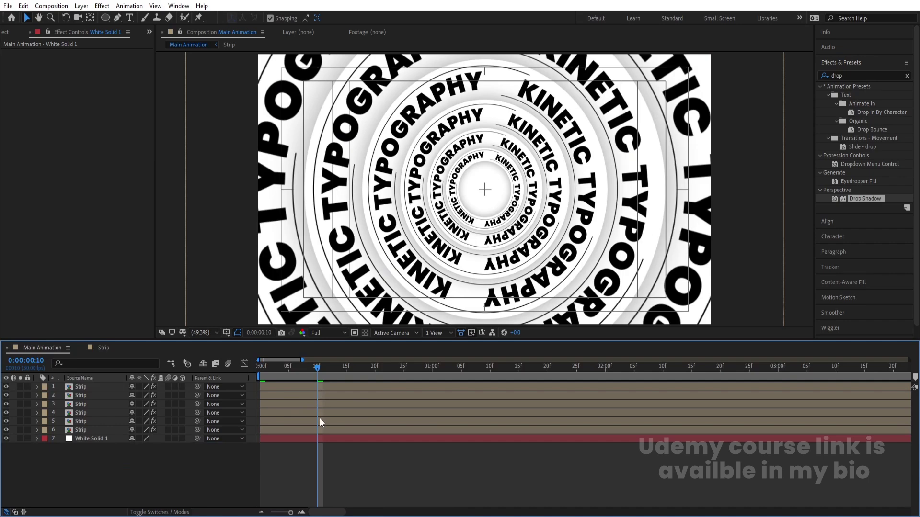
{"action": "left_click", "coordinate": [320, 418]}
{"action": "left_click", "coordinate": [288, 368]}
{"action": "key", "text": "minus"}
{"action": "key", "text": "alt+bracketleft"}
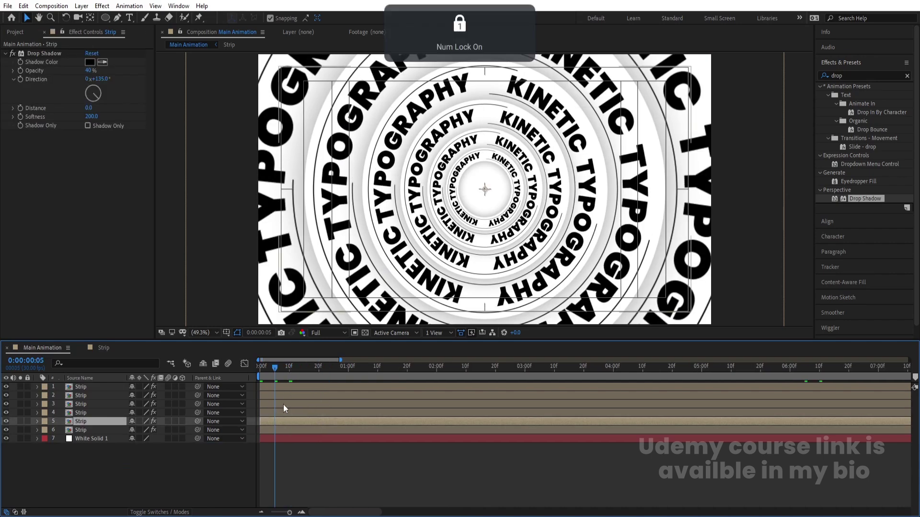
{"action": "key", "text": "equal"}
Shift Strip layer 4 to start at frame 10 and Strip layer 3 at frame 15
{"action": "left_click_drag", "start_coordinate": [276, 367], "coordinate": [318, 375]}
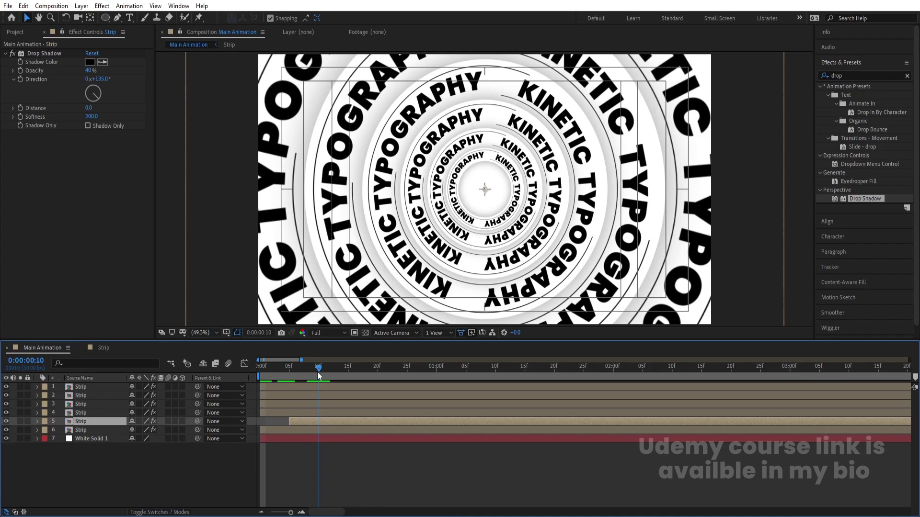
{"action": "left_click", "coordinate": [311, 413]}
{"action": "key", "text": "bracketleft"}
{"action": "left_click", "coordinate": [348, 370]}
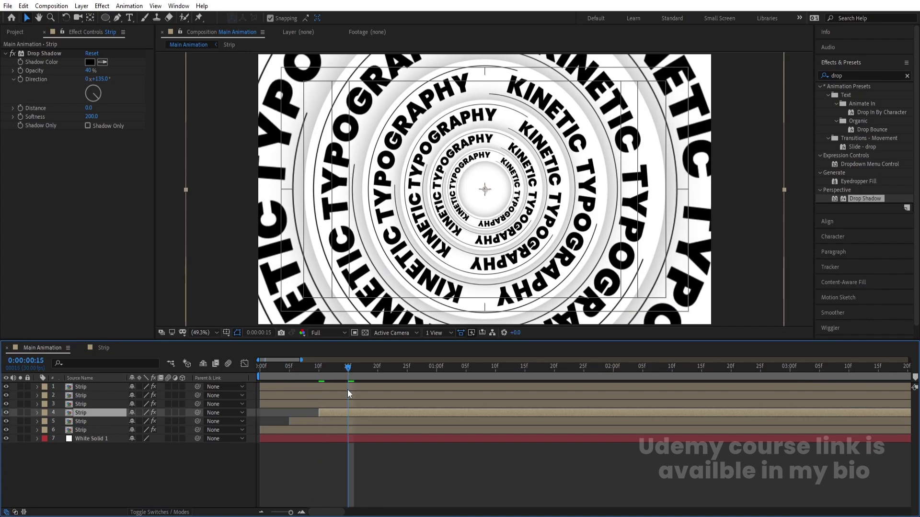
{"action": "left_click", "coordinate": [346, 404]}
{"action": "key", "text": "bracketleft"}
Shift Strip layer 2 to start at frame 20 and Strip layer 1 at frame 25
{"action": "left_click", "coordinate": [377, 370]}
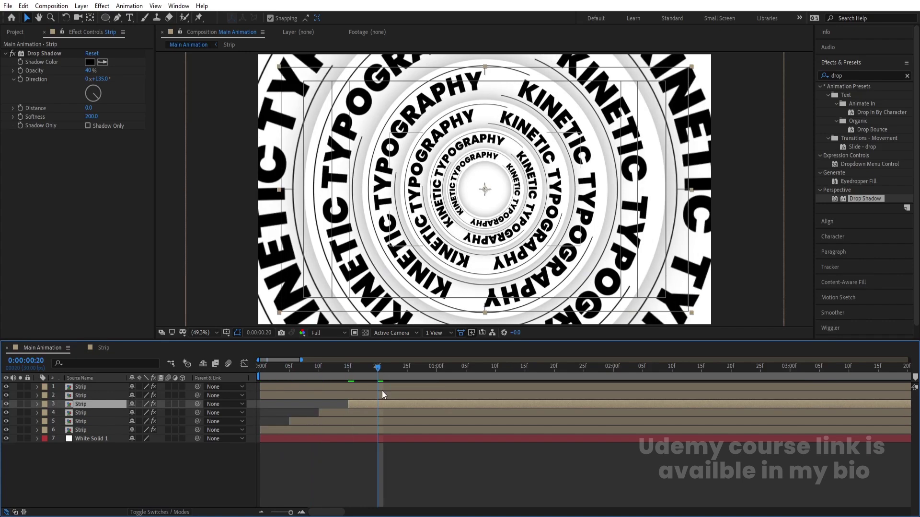
{"action": "left_click", "coordinate": [382, 392]}
{"action": "key", "text": "bracketleft"}
{"action": "left_click", "coordinate": [407, 367]}
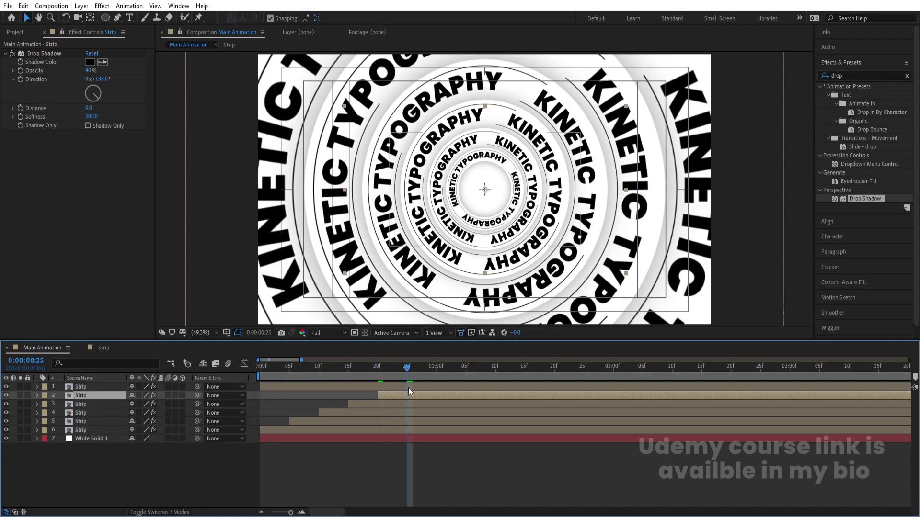
{"action": "left_click", "coordinate": [404, 387]}
{"action": "key", "text": "bracketleft"}
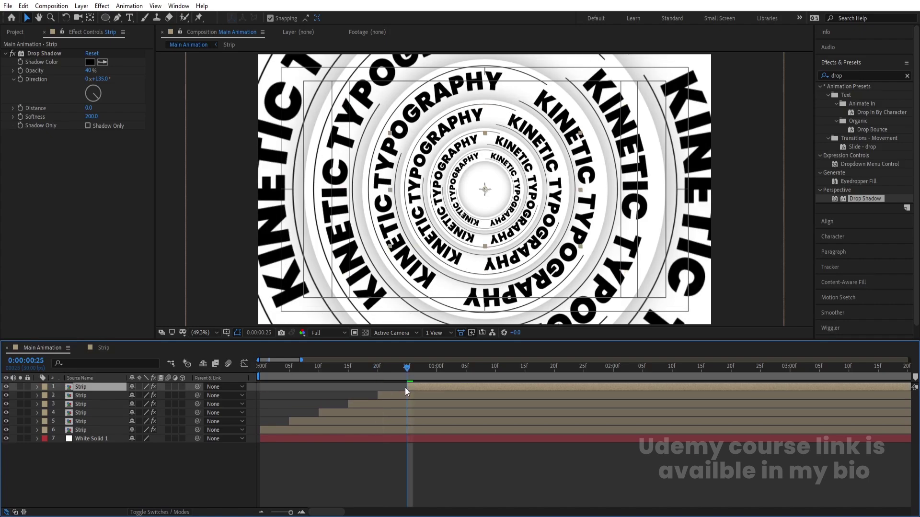
Trim the starts of all six Strip layers at frame 25 and move them together to the beginning of the timeline
{"action": "left_click", "coordinate": [88, 432], "text": "shift"}
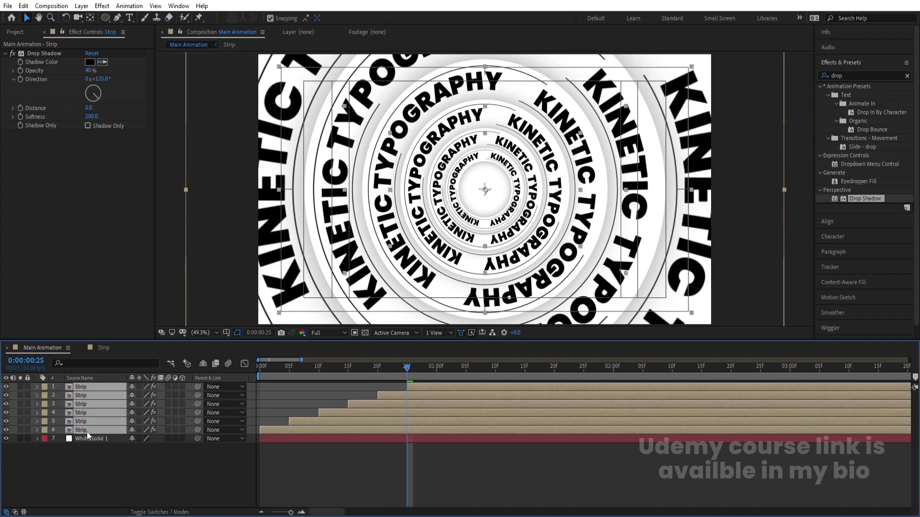
{"action": "key", "text": "bracketleft"}
{"action": "left_click", "coordinate": [260, 369]}
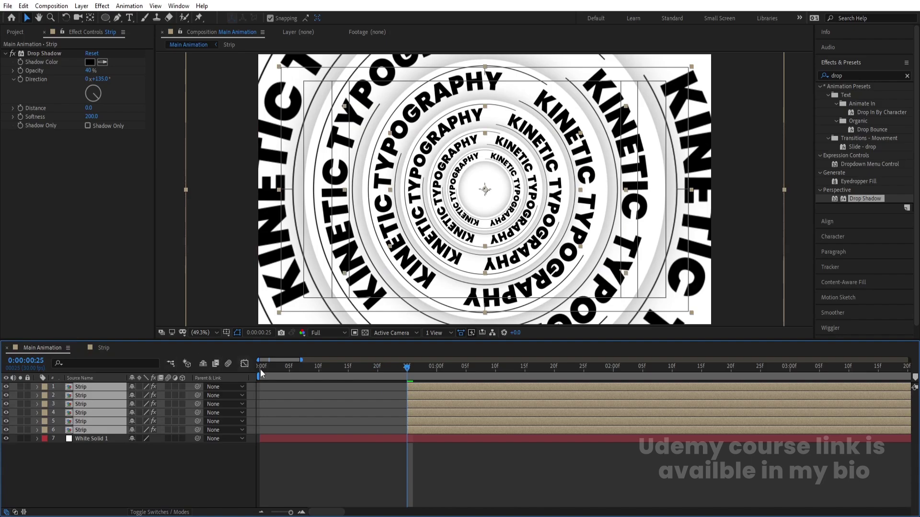
{"action": "key", "text": "bracketleft"}
End the Main Animation work area at 6 seconds, preview the staggered loop, and return to the timeline start
{"action": "key", "text": "minus"}
{"action": "key", "text": "space"}
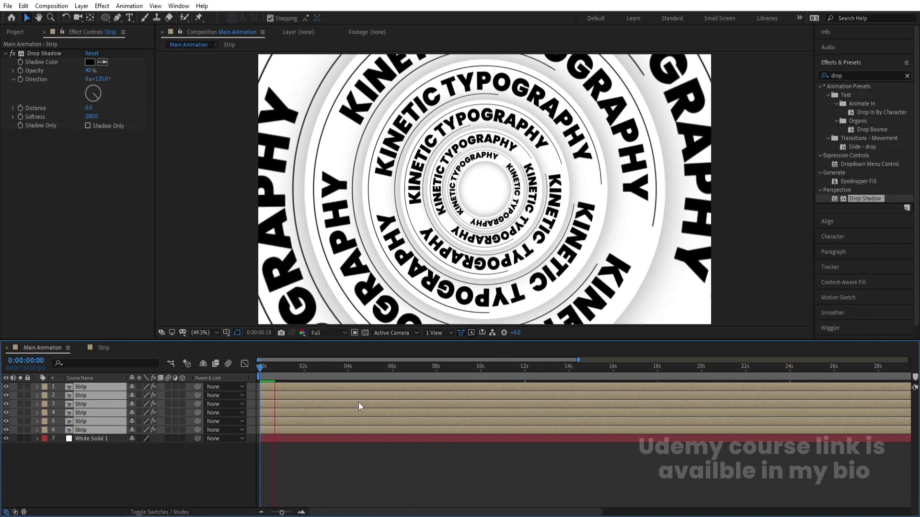
{"action": "left_click", "coordinate": [392, 367]}
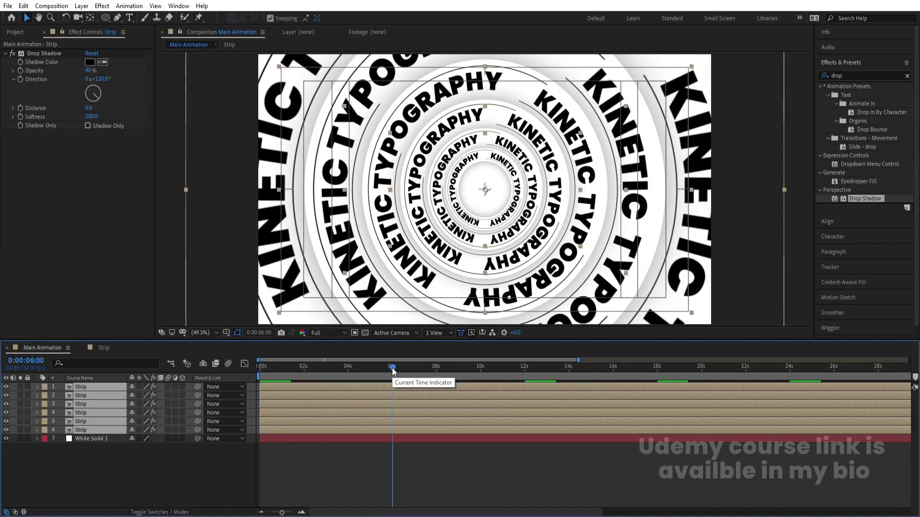
{"action": "key", "text": "space"}
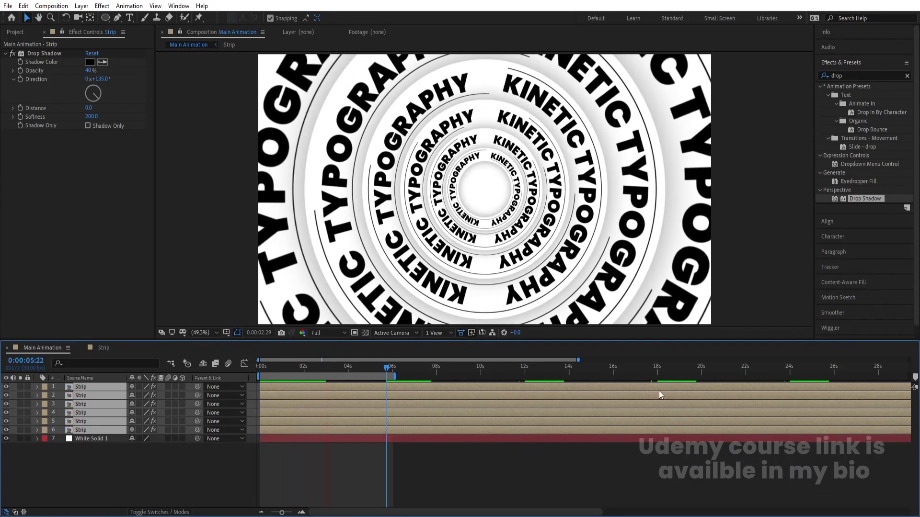
{"action": "key", "text": "space"}
{"action": "key", "text": "Home"}
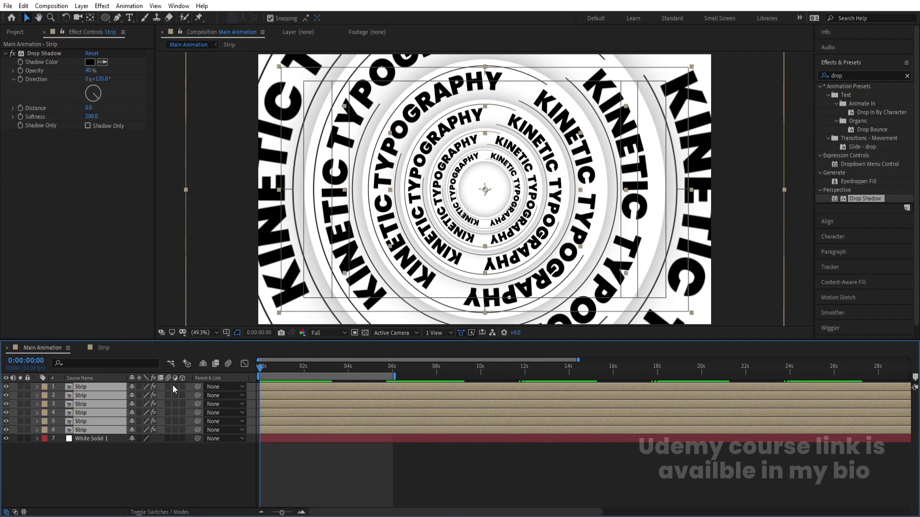
Apply a Tint effect to Strip layer 6 and swap its black and white mapping colors
{"action": "key", "text": "="}
{"action": "left_click", "coordinate": [110, 452]}
{"action": "left_click", "coordinate": [87, 430]}
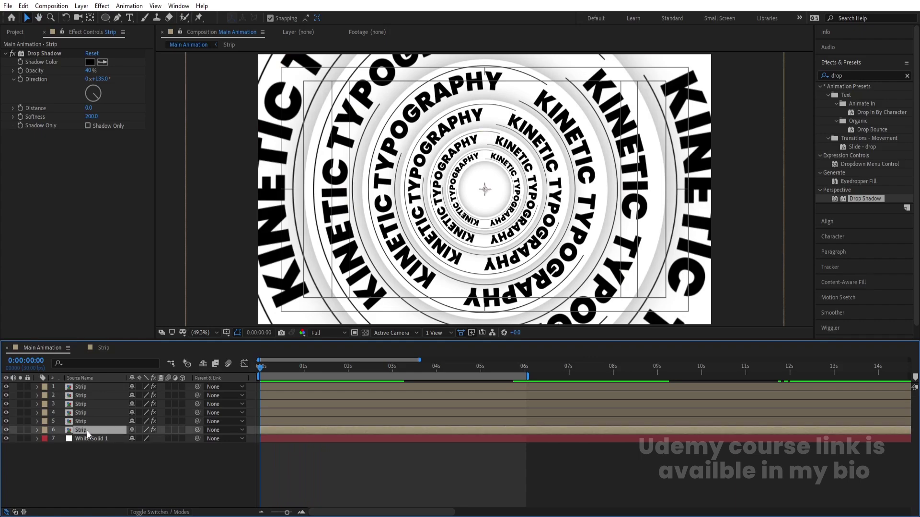
{"action": "left_click", "coordinate": [859, 75]}
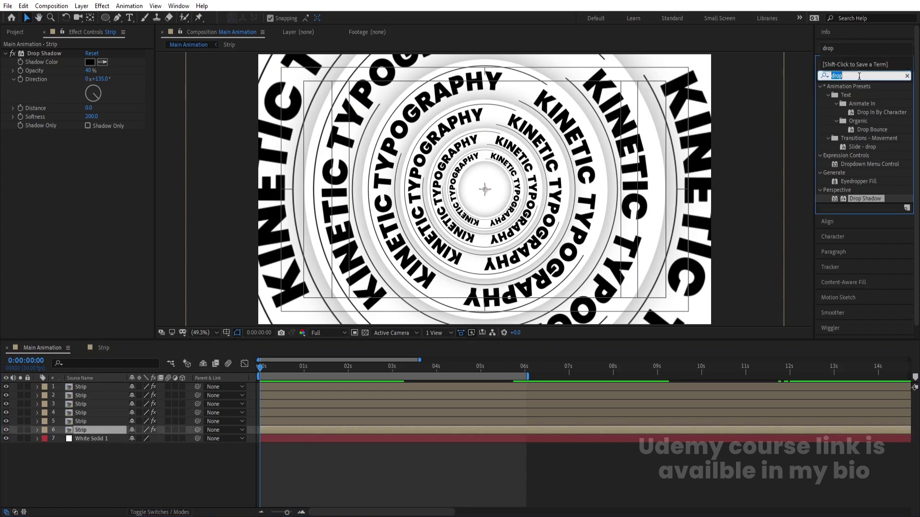
{"action": "type", "text": "tint"}
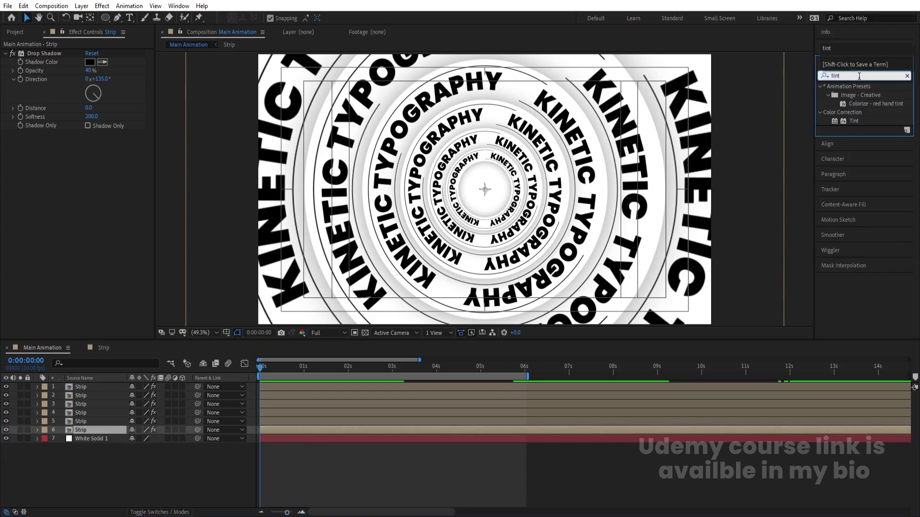
{"action": "double_click", "coordinate": [854, 121]}
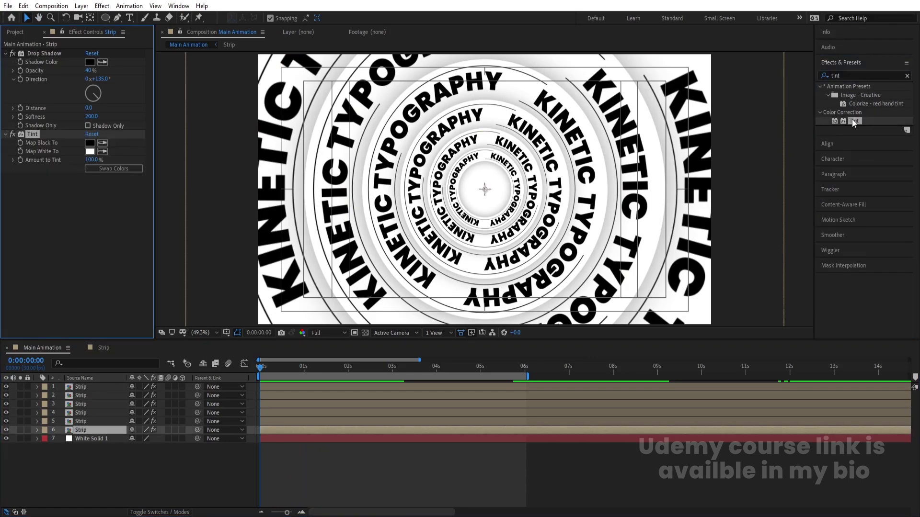
{"action": "left_click", "coordinate": [99, 171]}
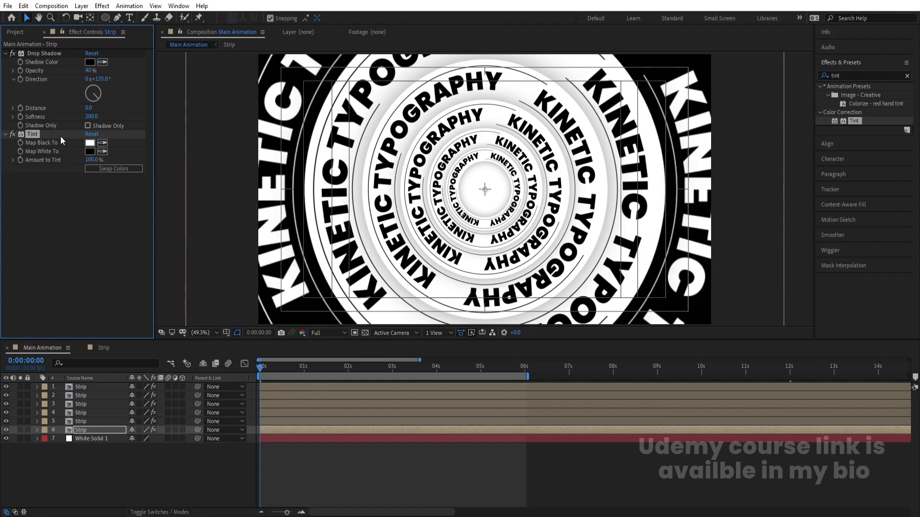
Copy the Tint effect onto Strip layers 4 and 2, then preview the alternating black and white rings
{"action": "left_click", "coordinate": [82, 411]}
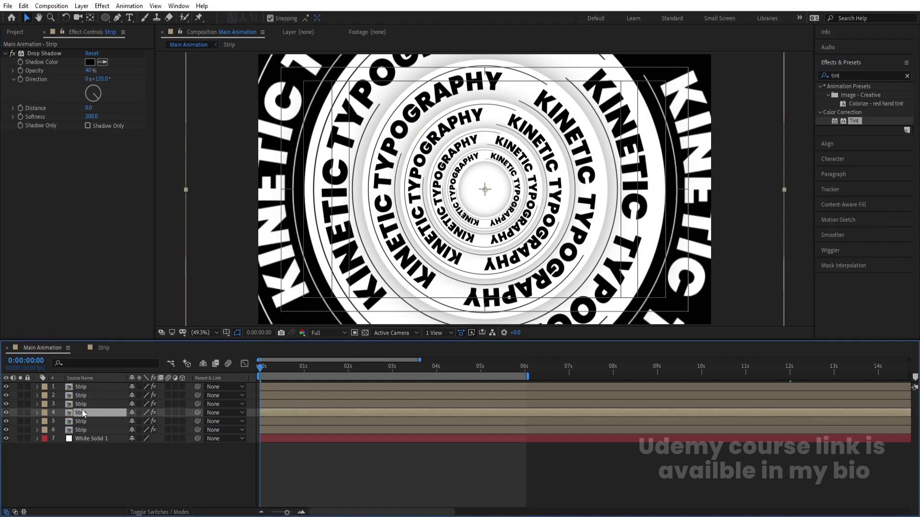
{"action": "key", "text": "ctrl+v"}
{"action": "left_click", "coordinate": [82, 395]}
{"action": "key", "text": "ctrl+v"}
{"action": "key", "text": "space"}
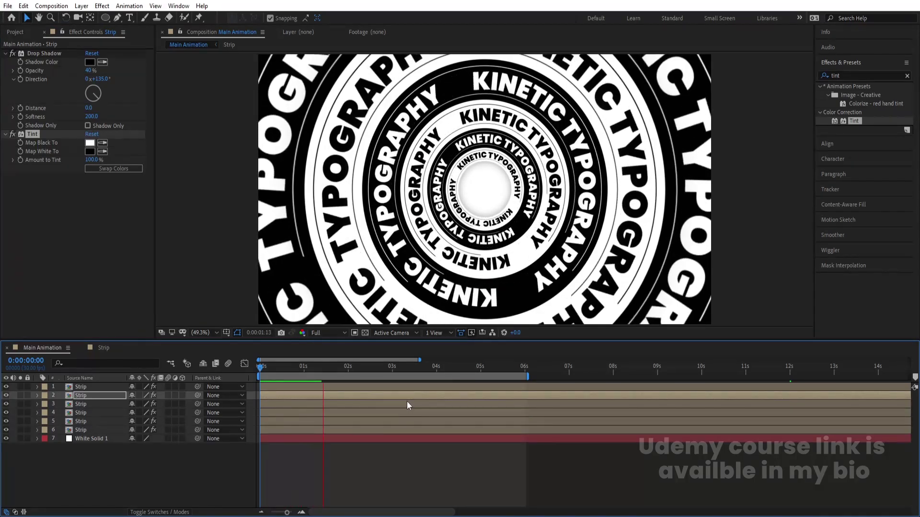
{"action": "key", "text": "space"}
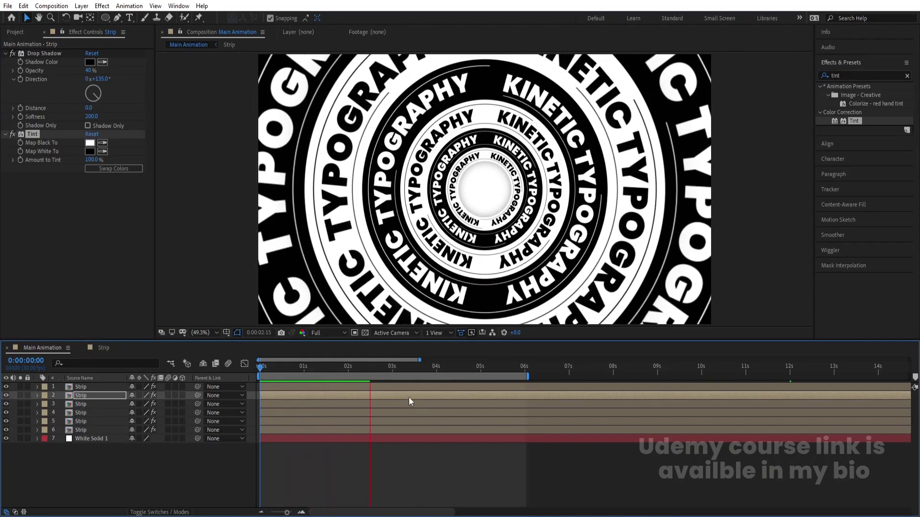
{"action": "left_click", "coordinate": [82, 477]}
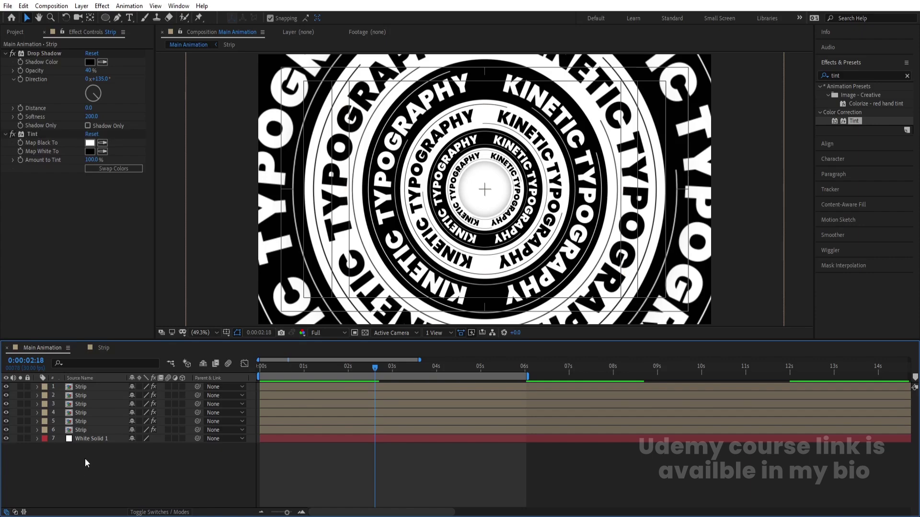
Duplicate all six Strip layers and pre-compose the copies into a composition named Sphere
{"action": "left_click", "coordinate": [82, 431]}
{"action": "left_click", "coordinate": [88, 386], "text": "shift"}
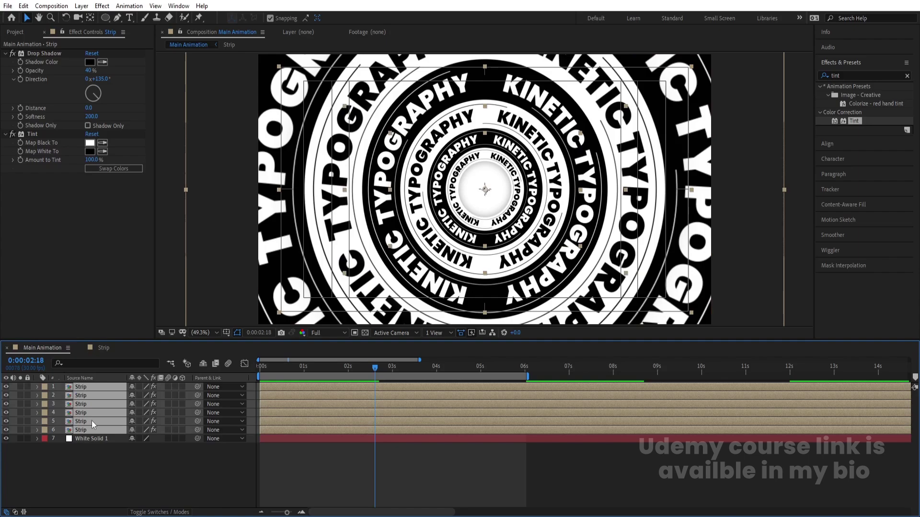
{"action": "key", "text": "ctrl+d"}
{"action": "left_click_drag", "start_coordinate": [86, 405], "coordinate": [82, 394]}
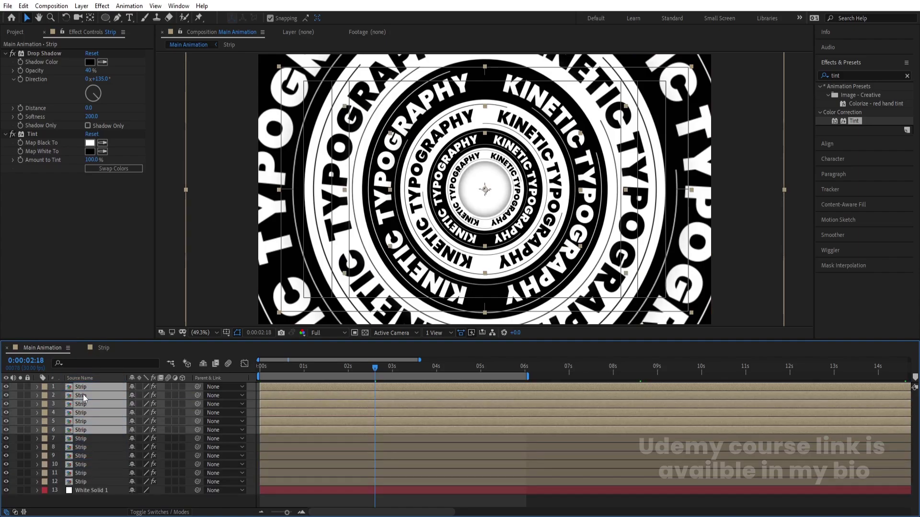
{"action": "key", "text": "ctrl+shift+c"}
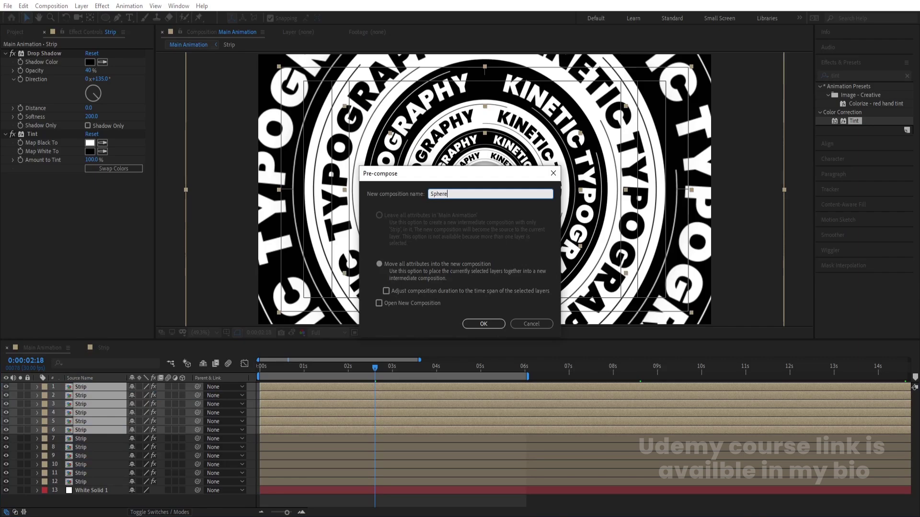
{"action": "key", "text": "Return"}
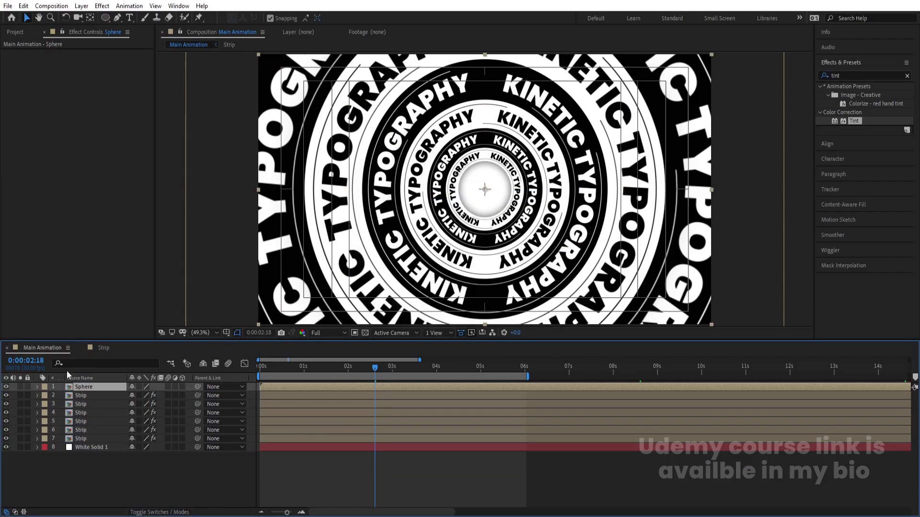
Add a white solid beneath the Strip layers inside the Sphere composition and return to the Main Animation composition
{"action": "double_click", "coordinate": [76, 389]}
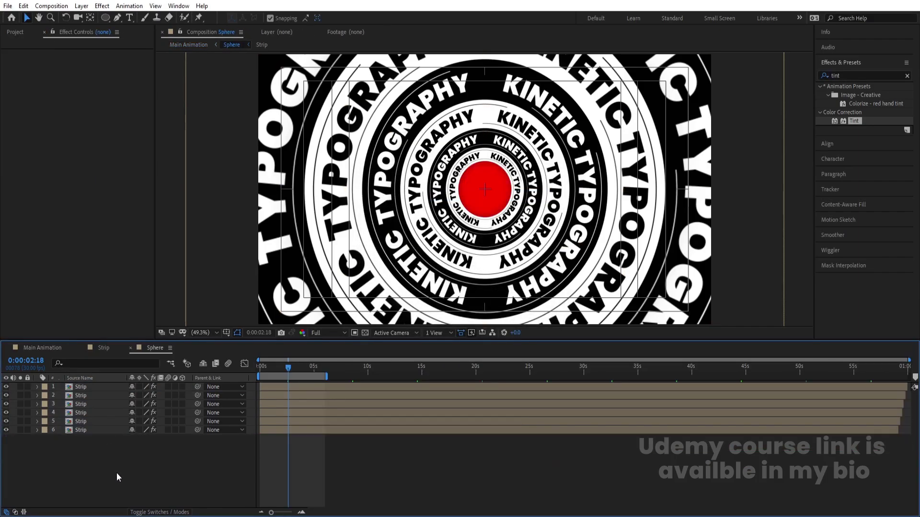
{"action": "key", "text": "ctrl+y"}
{"action": "key", "text": "Return"}
{"action": "left_click_drag", "start_coordinate": [83, 392], "coordinate": [94, 450]}
{"action": "left_click", "coordinate": [47, 346]}
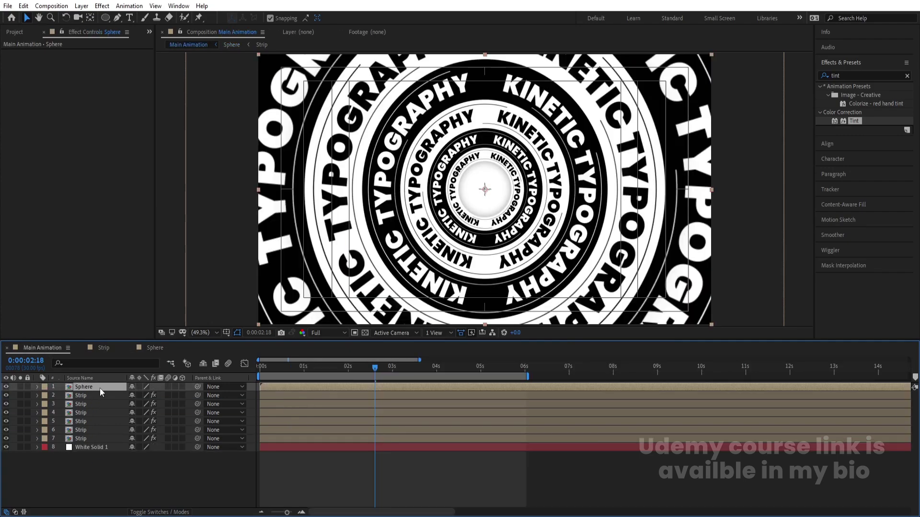
Find the CC Sphere effect and apply it to the Sphere layer
{"action": "left_click", "coordinate": [822, 75]}
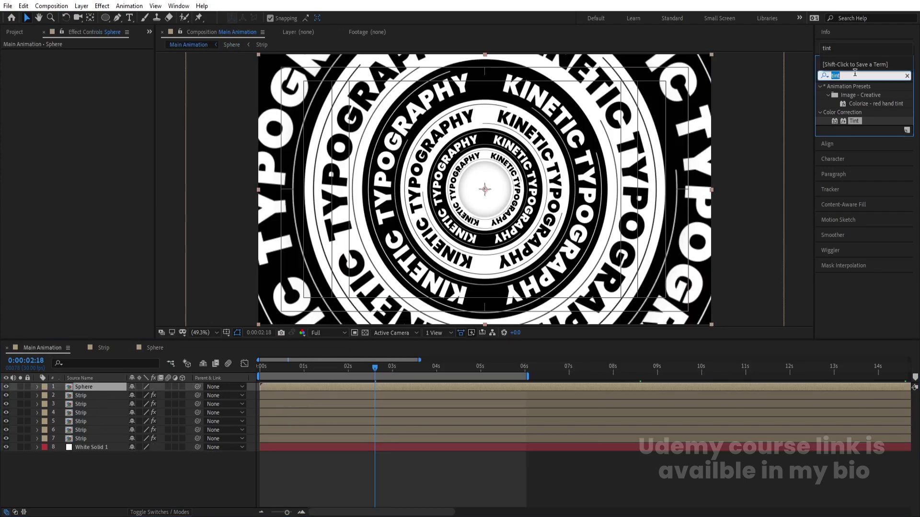
{"action": "type", "text": "cc sp"}
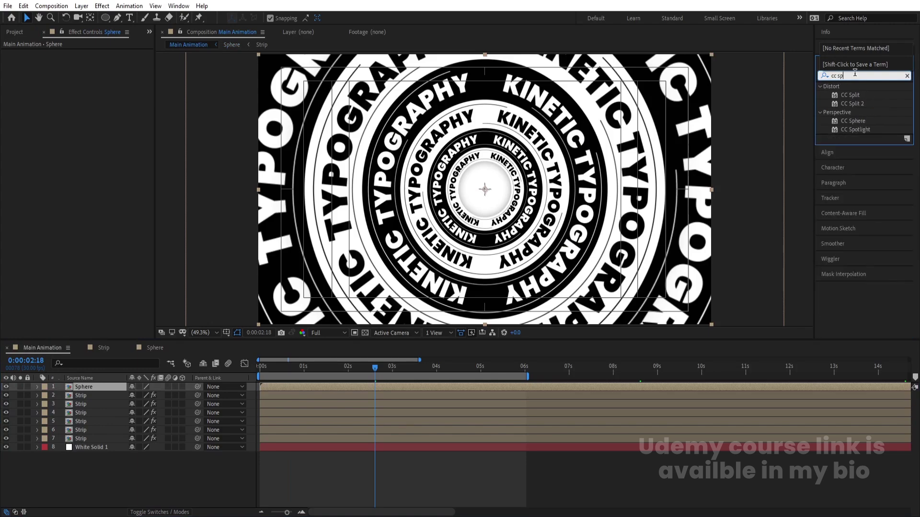
{"action": "double_click", "coordinate": [852, 121]}
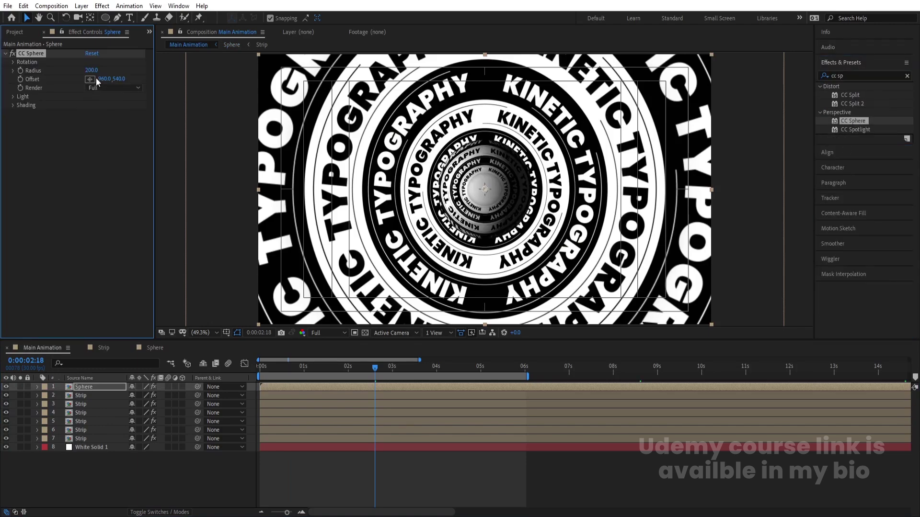
Set the CC Sphere shading Ambient to 57 and the Radius to 111, then preview the animation
{"action": "left_click", "coordinate": [13, 105]}
{"action": "mouse_move", "coordinate": [93, 116]}
{"action": "left_mouse_down"}
{"action": "mouse_move", "coordinate": [107, 123]}
{"action": "mouse_move", "coordinate": [68, 123]}
{"action": "mouse_move", "coordinate": [90, 114]}
{"action": "left_mouse_up"}
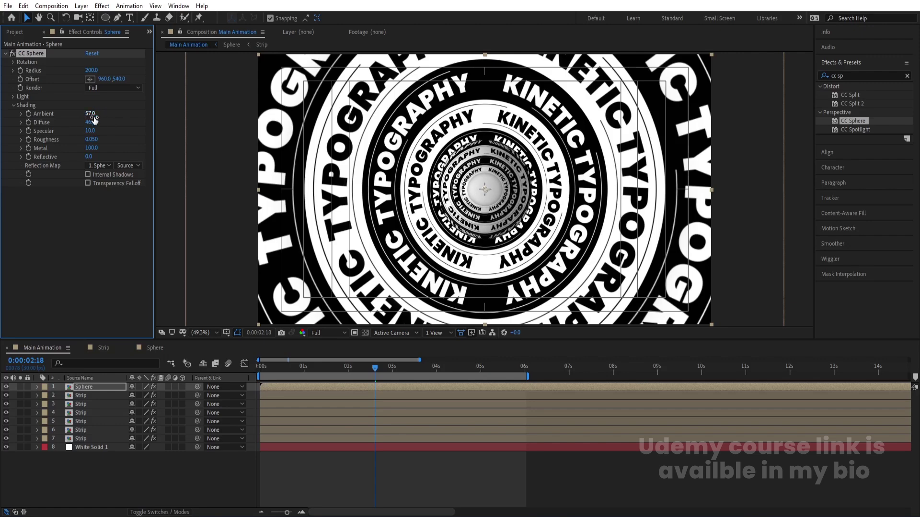
{"action": "left_click_drag", "start_coordinate": [89, 70], "coordinate": [51, 71]}
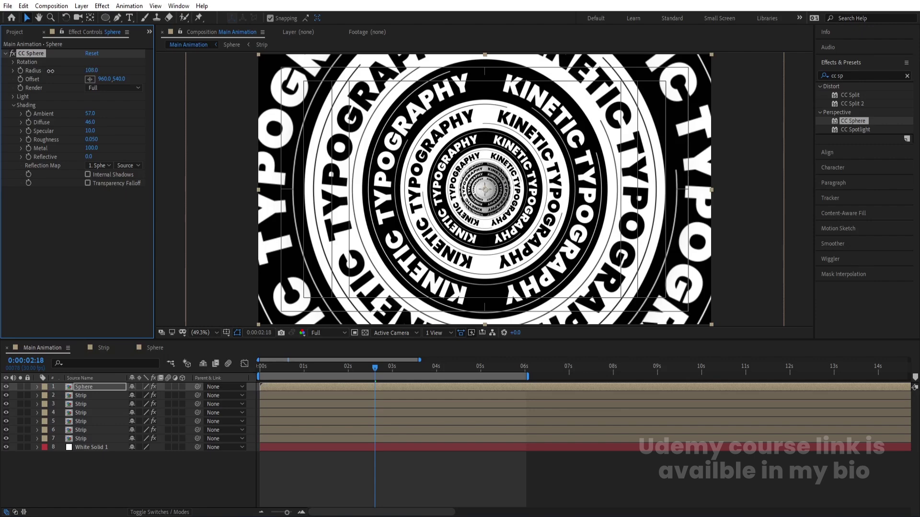
{"action": "key", "text": "space"}
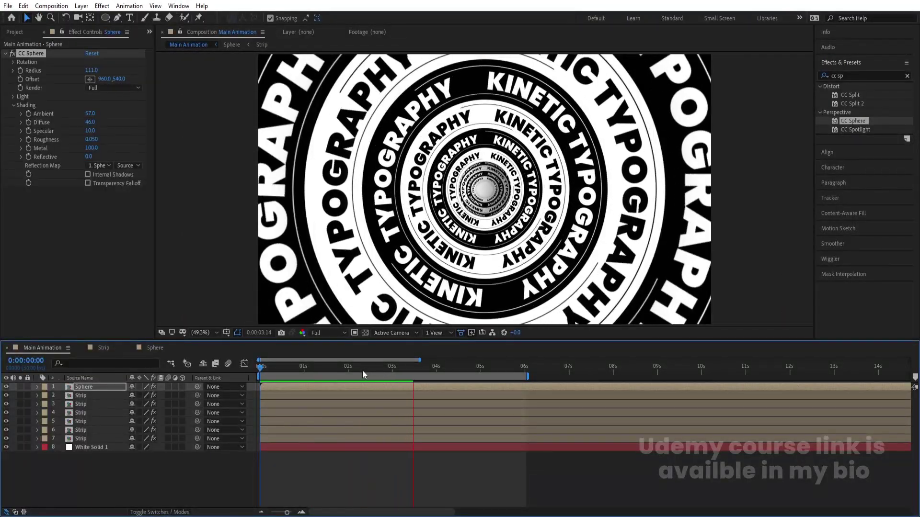
{"action": "key", "text": "space"}
Try CC Sphere Rotation Y angles of 182° and 87° on the Sphere layer, previewing each
{"action": "left_click", "coordinate": [88, 387]}
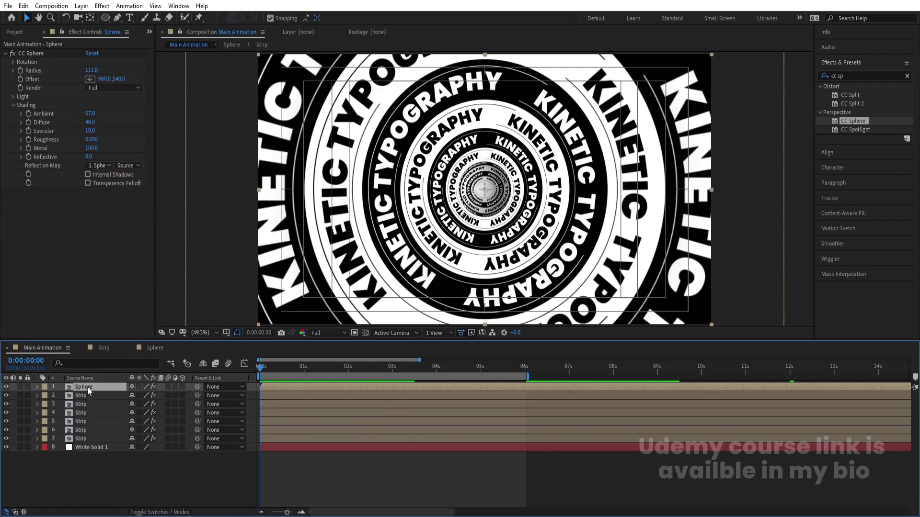
{"action": "left_click", "coordinate": [10, 63]}
{"action": "left_click_drag", "start_coordinate": [98, 108], "coordinate": [100, 111]}
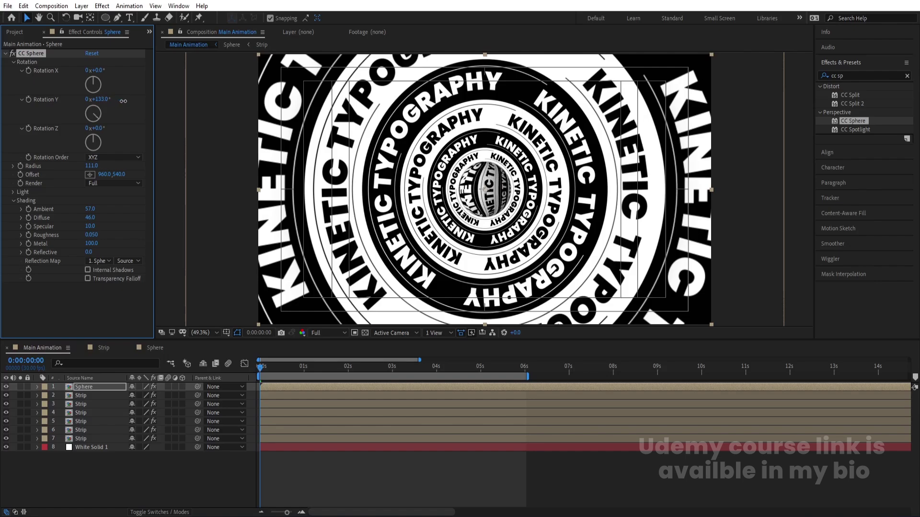
{"action": "key", "text": "space"}
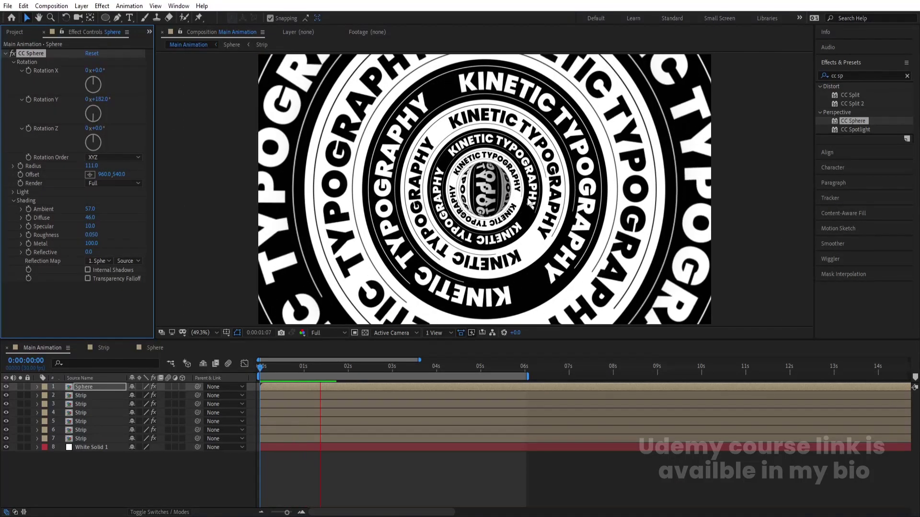
{"action": "key", "text": "space"}
{"action": "left_click_drag", "start_coordinate": [73, 101], "coordinate": [57, 102]}
{"action": "key", "text": "space"}
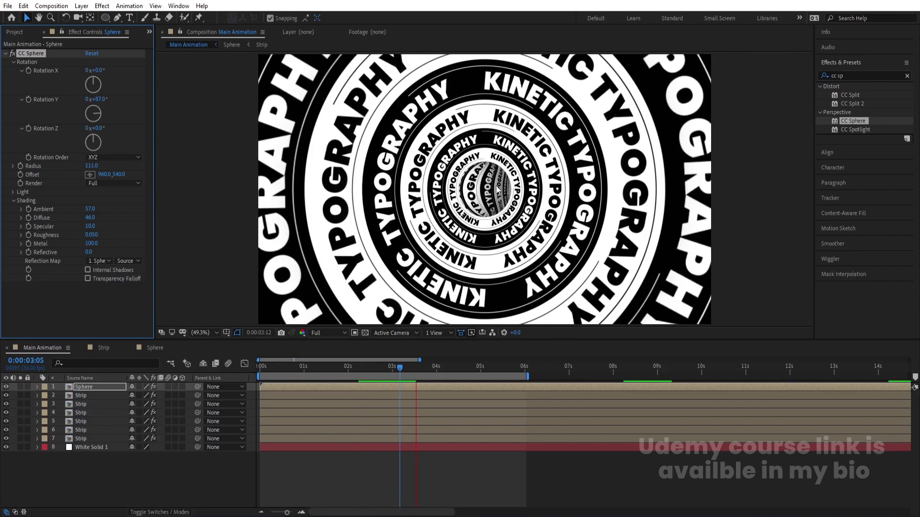
Reset the sphere's Rotation Y to 0° and test its Z and X rotations
{"action": "left_click", "coordinate": [101, 100]}
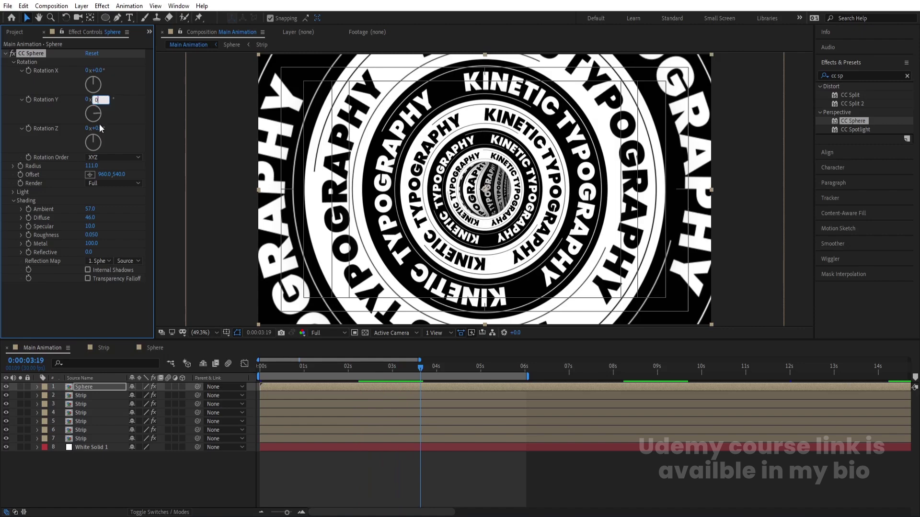
{"action": "type", "text": "0"}
{"action": "key", "text": "Return"}
{"action": "left_click_drag", "start_coordinate": [101, 128], "coordinate": [114, 134]}
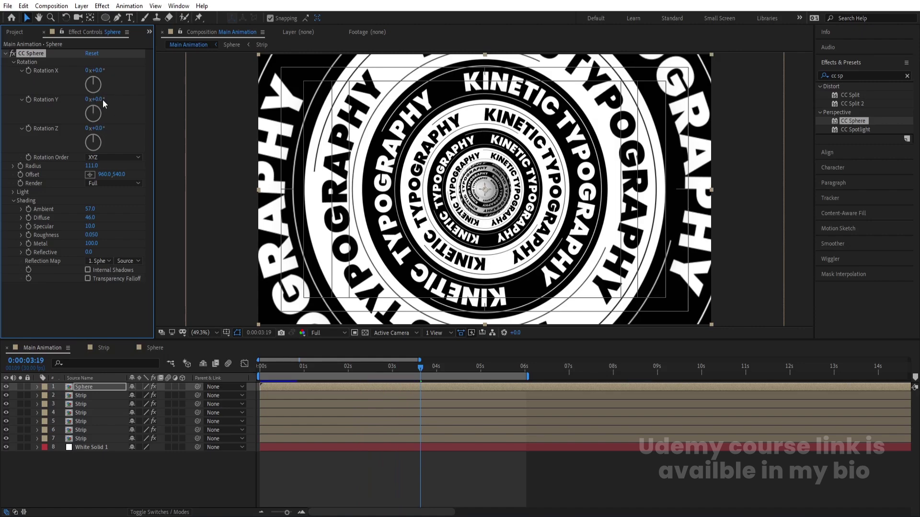
{"action": "left_click_drag", "start_coordinate": [106, 76], "coordinate": [100, 76]}
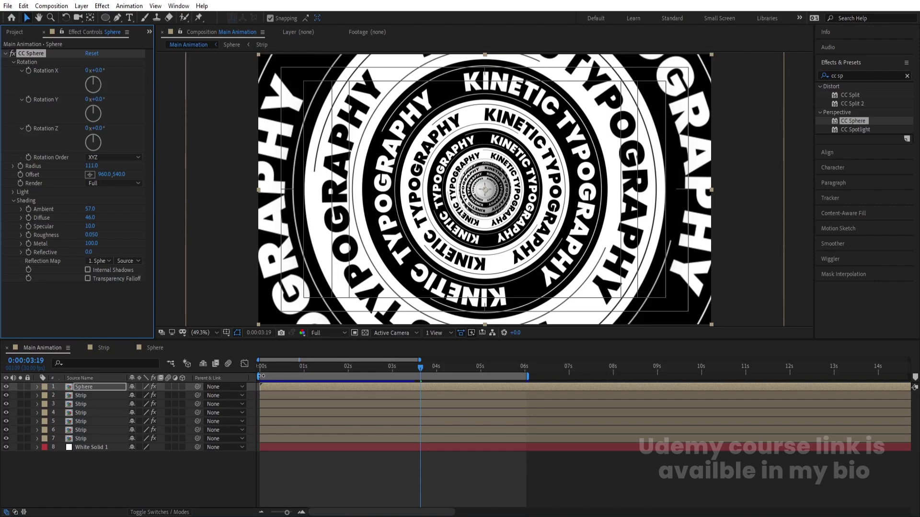
Keyframe the sphere's Rotation X from 0 at the timeline start to one full revolution at 6 seconds and preview it
{"action": "left_click", "coordinate": [261, 375]}
{"action": "left_click", "coordinate": [28, 74]}
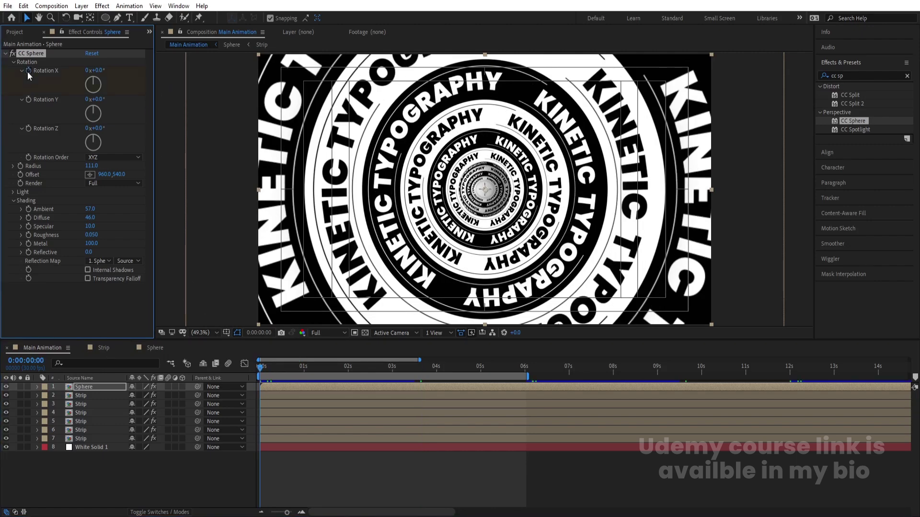
{"action": "key", "text": "u"}
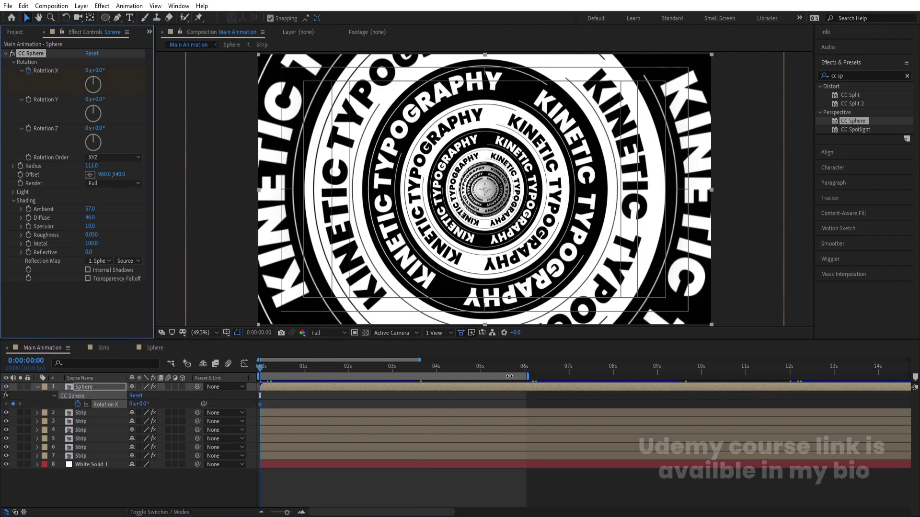
{"action": "left_click", "coordinate": [527, 367]}
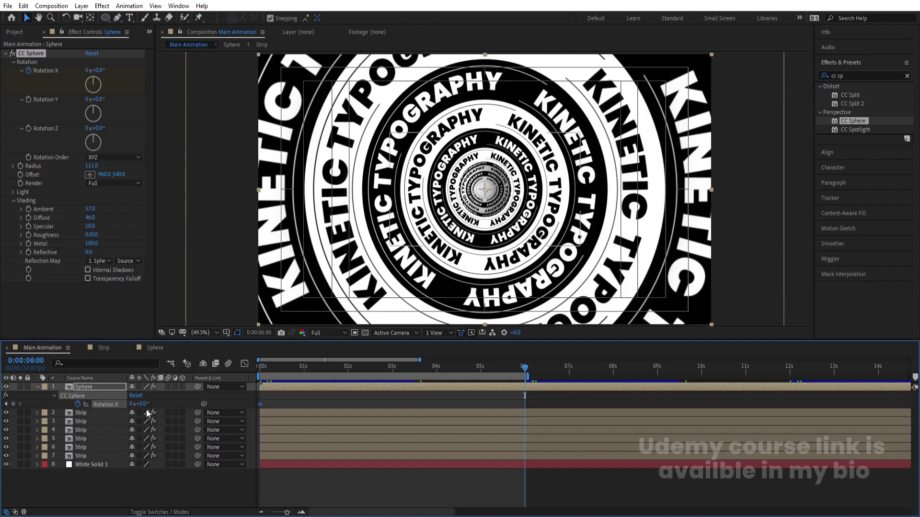
{"action": "left_click", "coordinate": [130, 403]}
{"action": "type", "text": "1"}
{"action": "key", "text": "space"}
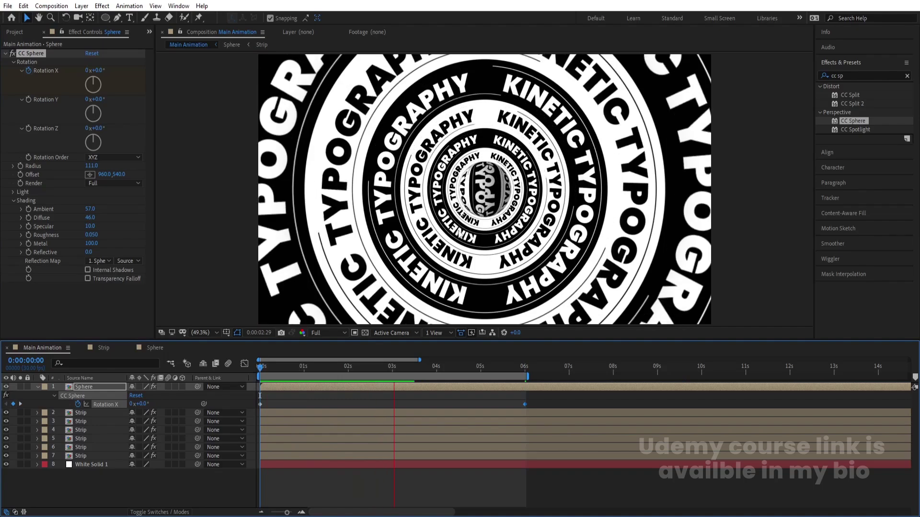
{"action": "key", "text": "space"}
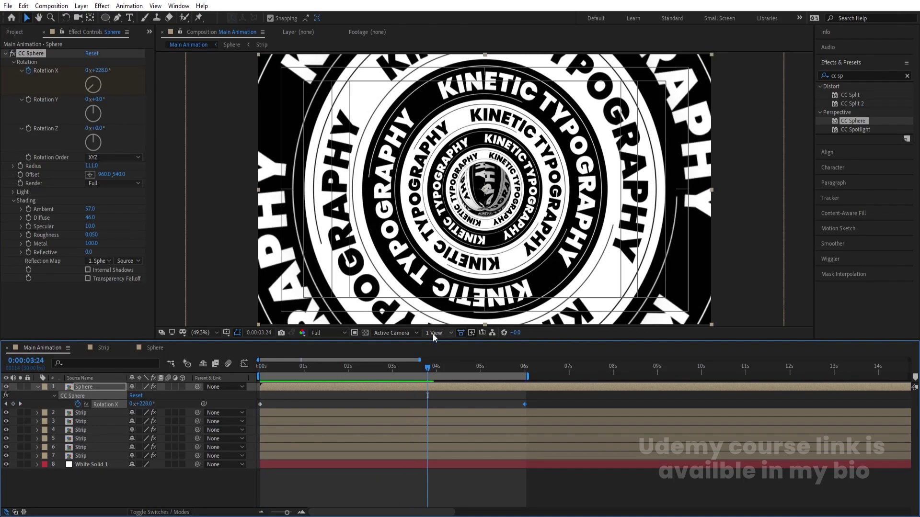
Try a Rotation Y of -64° on the sphere partway through the timeline and preview the combined rotation
{"action": "left_click_drag", "start_coordinate": [431, 374], "coordinate": [411, 373]}
{"action": "left_click", "coordinate": [94, 111]}
{"action": "left_click", "coordinate": [97, 99]}
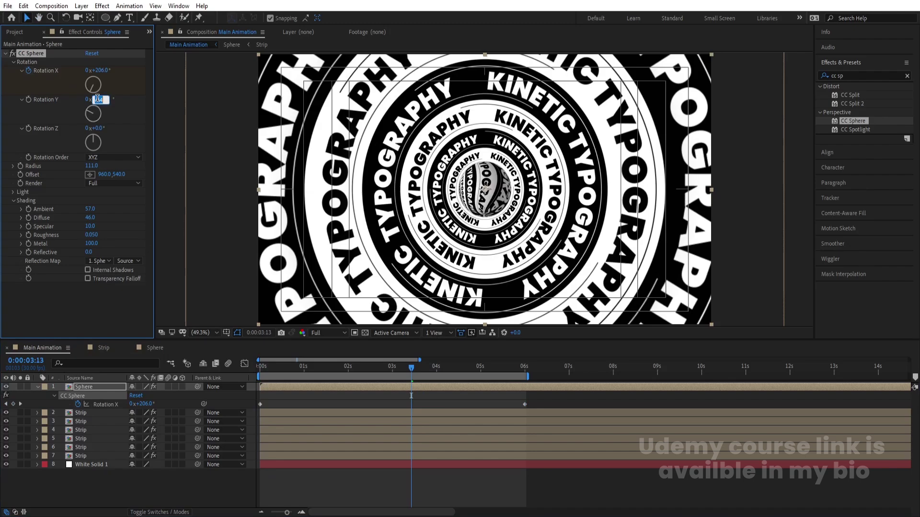
{"action": "left_click", "coordinate": [289, 406]}
{"action": "key", "text": "space"}
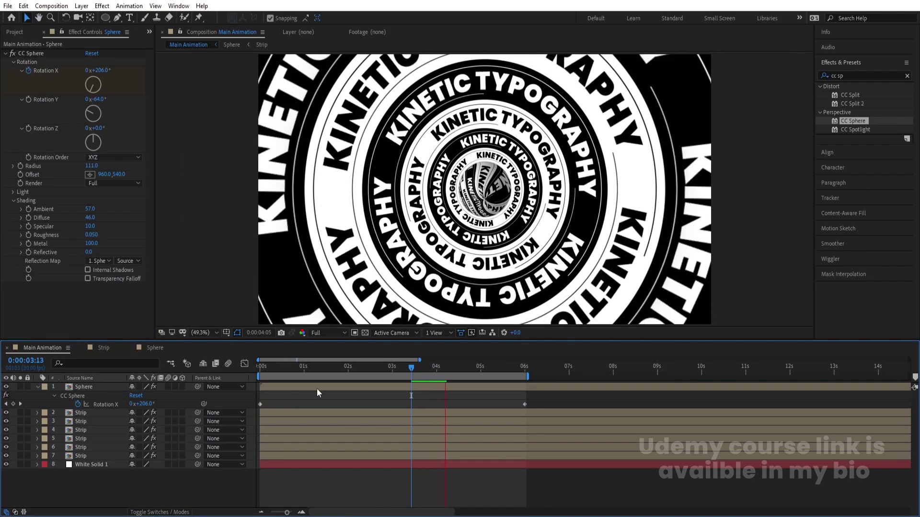
{"action": "left_click", "coordinate": [505, 367]}
Keyframe the sphere's Rotation Y and Z from 0 at the timeline start to one full revolution at 6 seconds
{"action": "left_click_drag", "start_coordinate": [506, 364], "coordinate": [168, 375]}
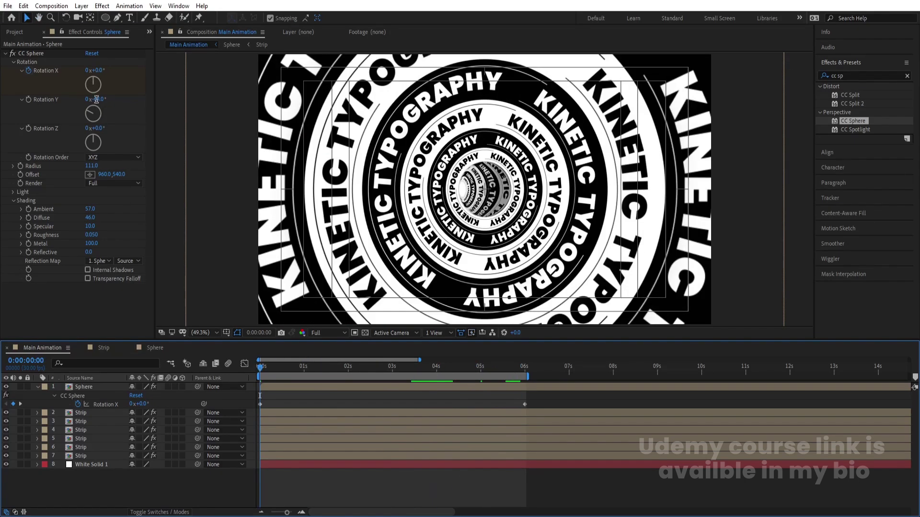
{"action": "left_click", "coordinate": [114, 98]}
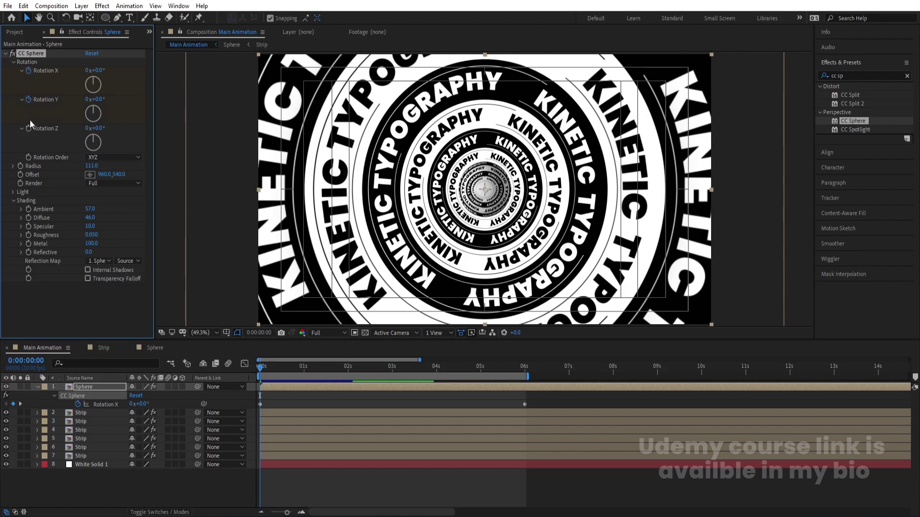
{"action": "key", "text": "u"}
{"action": "key", "text": "u"}
{"action": "key", "text": "k"}
{"action": "left_click", "coordinate": [121, 416]}
{"action": "left_click", "coordinate": [132, 413]}
{"action": "type", "text": "1"}
{"action": "key", "text": "Return"}
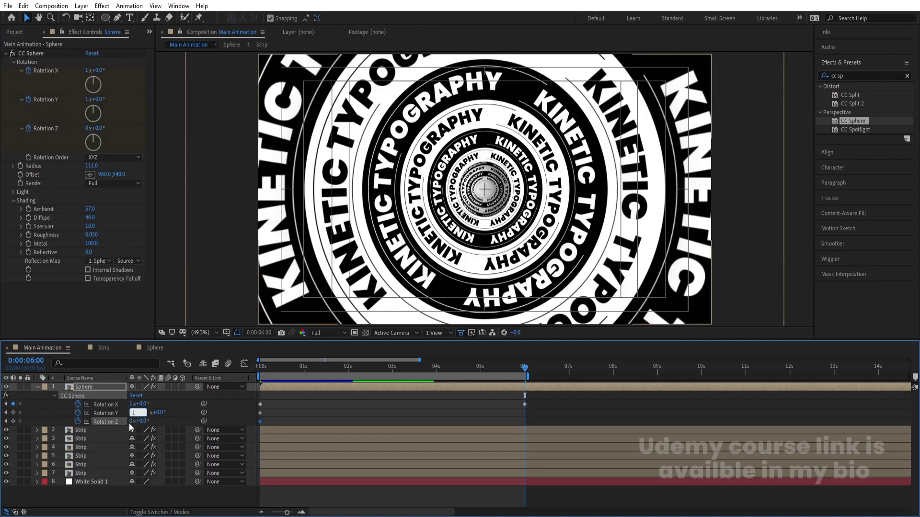
Preview the sphere's three-axis rotation from the timeline start and collapse the Sphere layer's keyframed properties
{"action": "key", "text": "Home"}
{"action": "key", "text": "space"}
{"action": "key", "text": "space"}
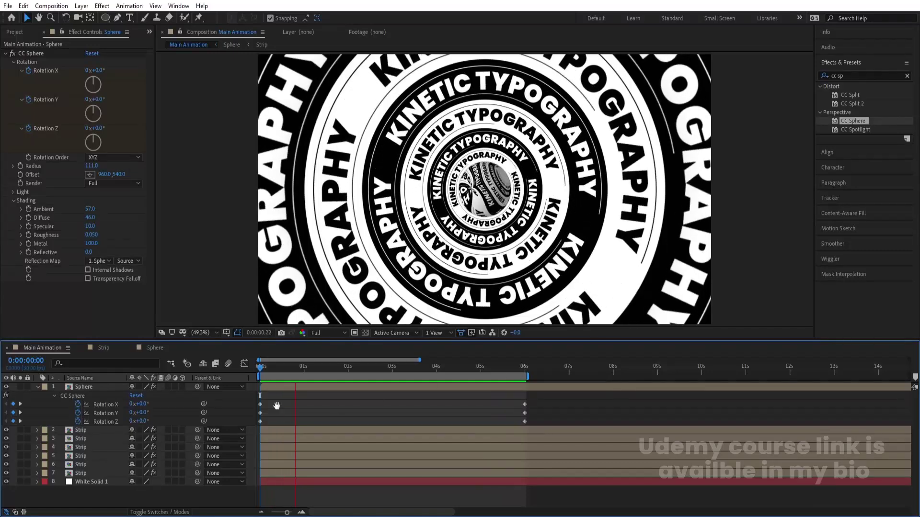
{"action": "key", "text": "u"}
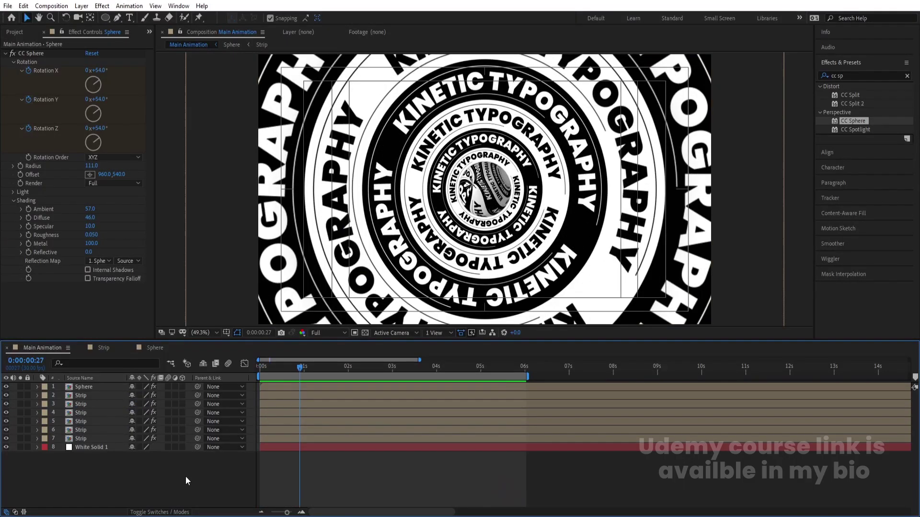
Create an adjustment layer directly beneath the Sphere layer and select the Sphere layer
{"action": "right_click", "coordinate": [139, 476]}
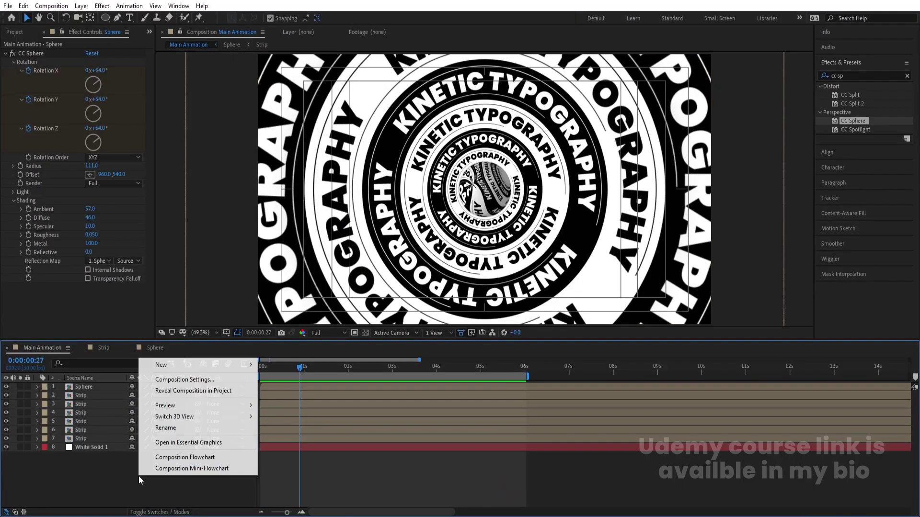
{"action": "mouse_move", "coordinate": [168, 367]}
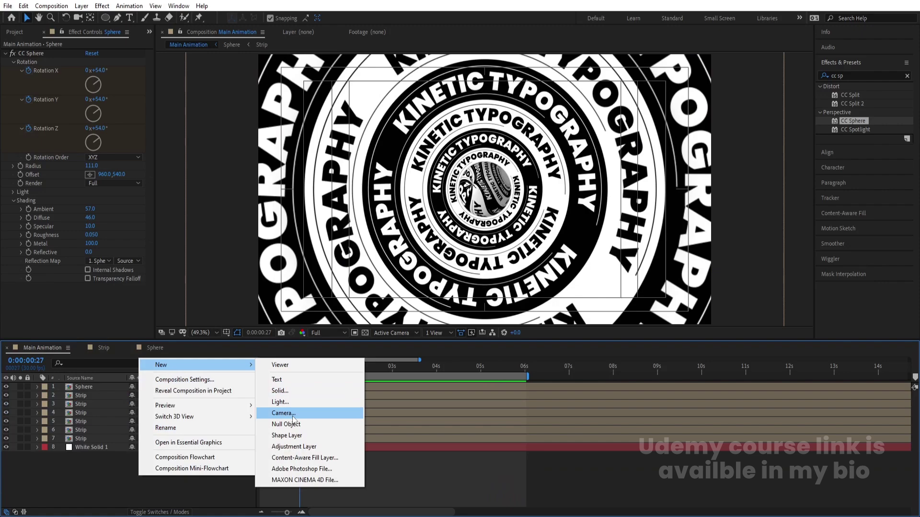
{"action": "left_click", "coordinate": [283, 446]}
{"action": "left_click_drag", "start_coordinate": [96, 390], "coordinate": [100, 398]}
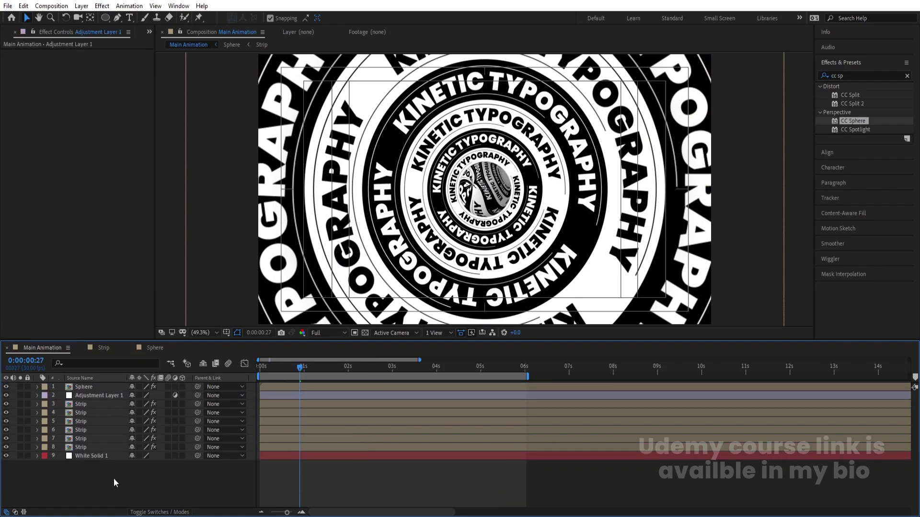
{"action": "left_click", "coordinate": [87, 387]}
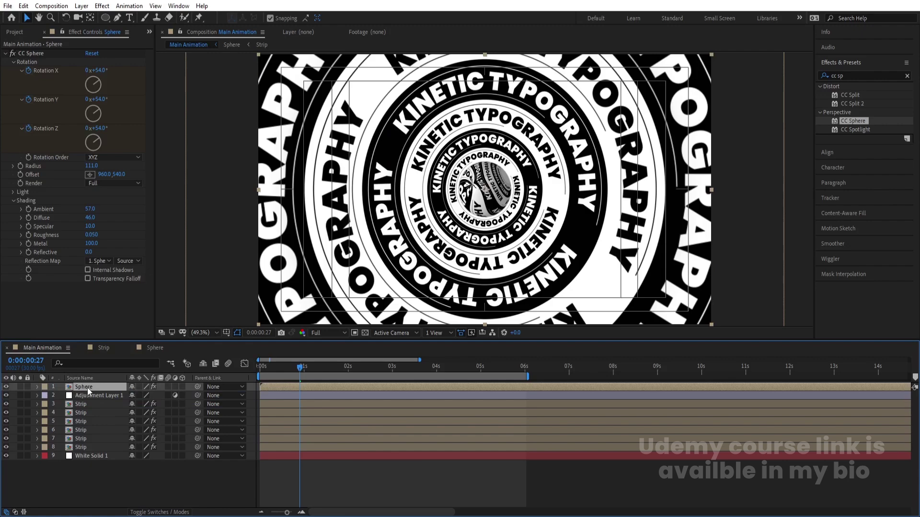
Add a loopOut() expression to the Sphere layer's CC Sphere Rotation X, Rotation Y and Rotation Z
{"action": "key", "text": "u"}
{"action": "left_click", "coordinate": [78, 404], "text": "alt"}
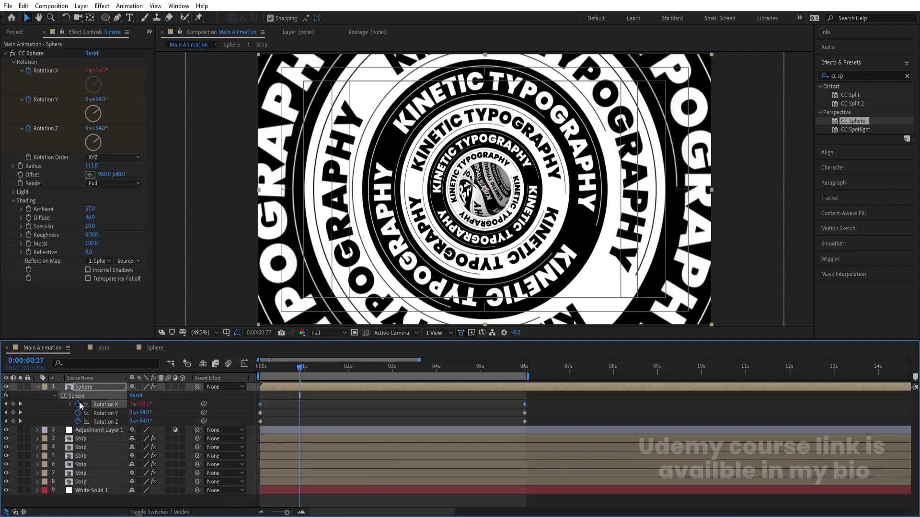
{"action": "type", "text": "loop"}
{"action": "key", "text": "Down"}
{"action": "key", "text": "Down"}
{"action": "key", "text": "Return"}
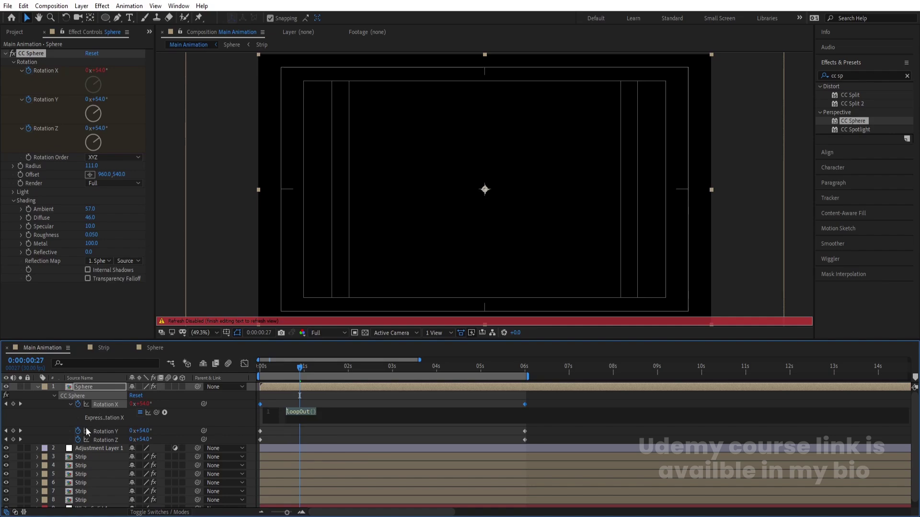
{"action": "left_click", "coordinate": [78, 431], "text": "alt"}
{"action": "type", "text": "loopOut()"}
{"action": "left_click", "coordinate": [79, 458], "text": "alt"}
{"action": "type", "text": "loopOut()"}
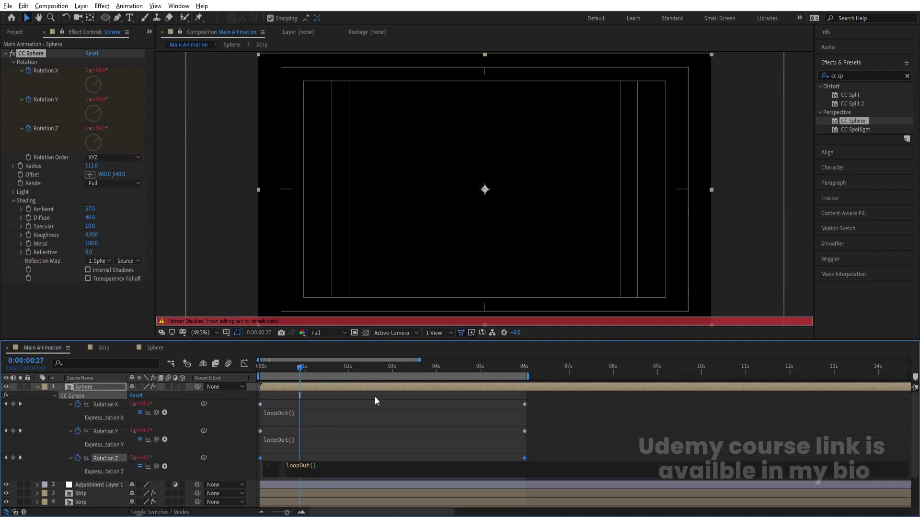
{"action": "left_click", "coordinate": [375, 397]}
Preview the looping sphere rotation, collapse the Sphere layer's properties and clear the layer selection
{"action": "key", "text": "space"}
{"action": "key", "text": "space"}
{"action": "key", "text": "u"}
{"action": "left_click", "coordinate": [82, 406]}
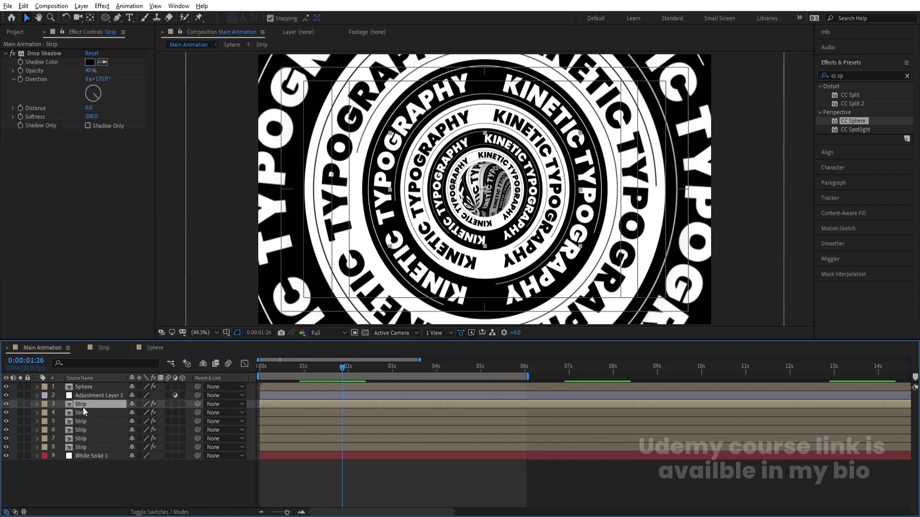
{"action": "left_click", "coordinate": [114, 474]}
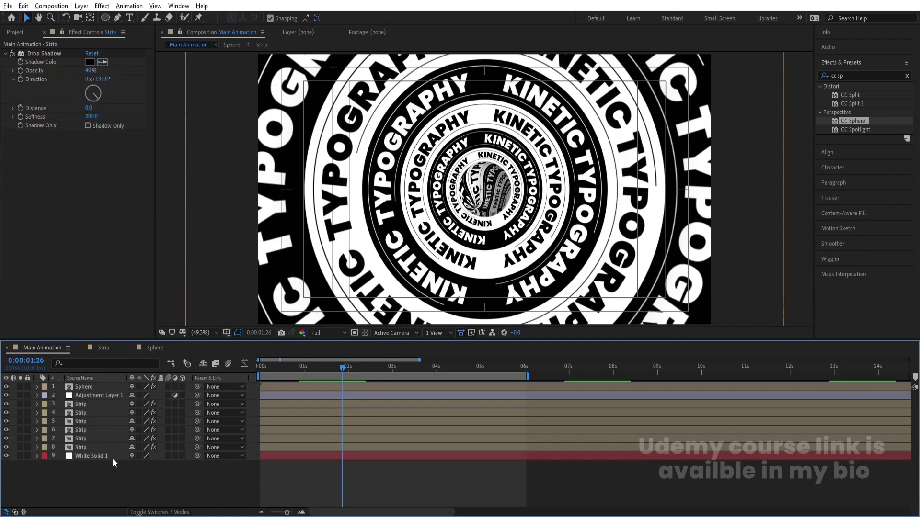
Apply the Tint effect to Adjustment Layer 1 and swap its black and white mapping colors
{"action": "left_click", "coordinate": [101, 395]}
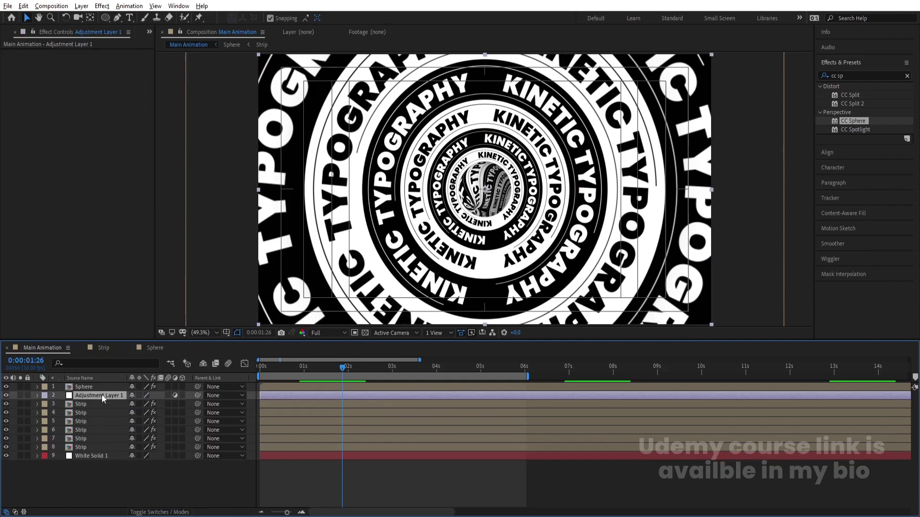
{"action": "left_click", "coordinate": [857, 76]}
{"action": "key", "text": "BackSpace"}
{"action": "key", "text": "BackSpace"}
{"action": "key", "text": "BackSpace"}
{"action": "key", "text": "BackSpace"}
{"action": "key", "text": "BackSpace"}
{"action": "type", "text": "tint"}
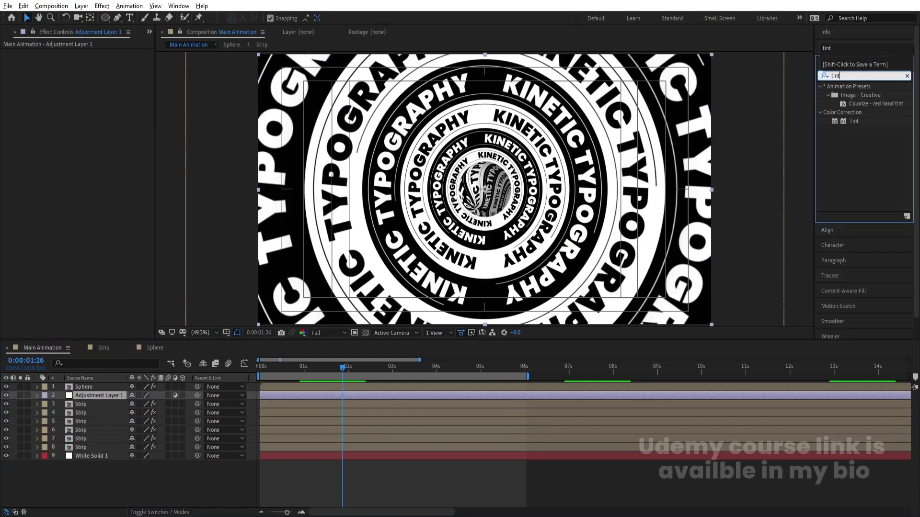
{"action": "double_click", "coordinate": [854, 121]}
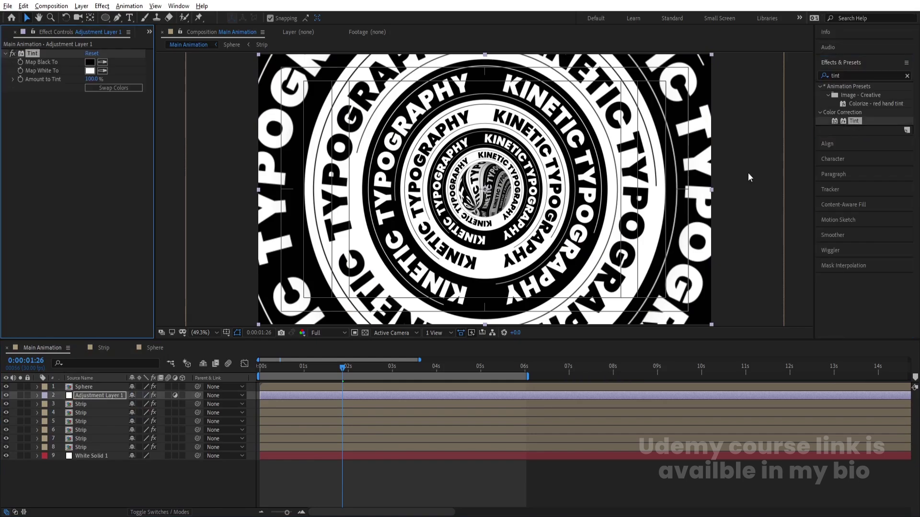
{"action": "left_click", "coordinate": [139, 91]}
Move the adjustment layer up until its lower edge meets the composition's center, and preview the split inversion
{"action": "left_click_drag", "start_coordinate": [575, 241], "coordinate": [592, 119]}
{"action": "scroll", "coordinate": [488, 194], "scroll_direction": "down", "scroll_amount": 1}
{"action": "scroll", "coordinate": [487, 194], "scroll_direction": "up", "scroll_amount": 1}
{"action": "key", "text": "space"}
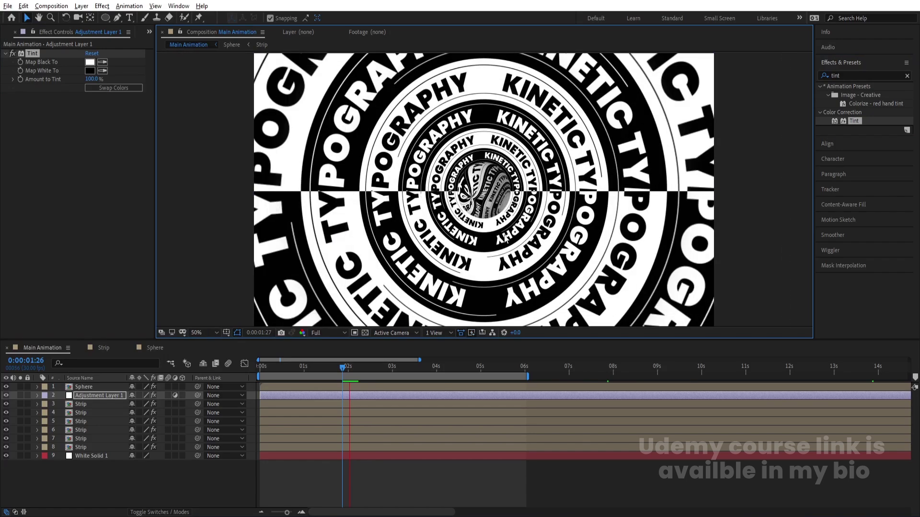
{"action": "left_click", "coordinate": [259, 381]}
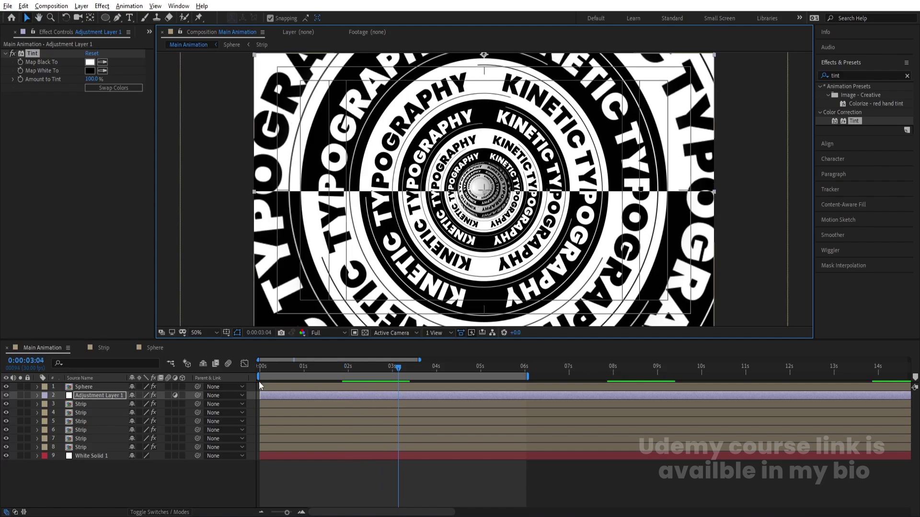
{"action": "key", "text": "space"}
Widen the adjustment layer well beyond both sides of the composition and move its anchor point to the composition's center
{"action": "scroll", "coordinate": [379, 194], "scroll_direction": "down", "scroll_amount": 2}
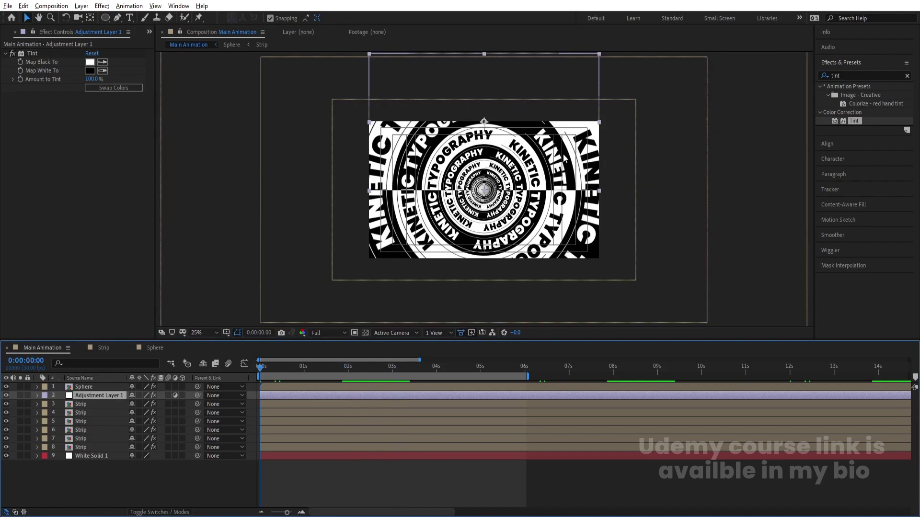
{"action": "left_click_drag", "start_coordinate": [605, 125], "coordinate": [697, 123]}
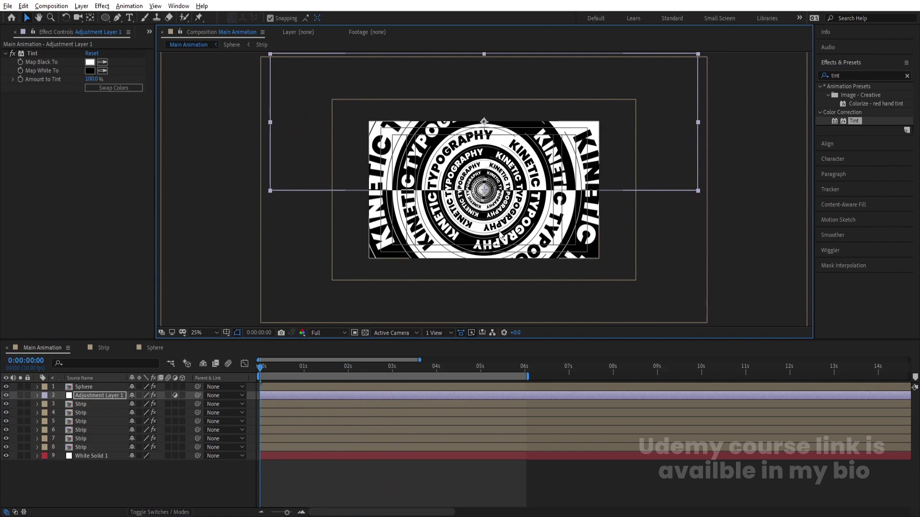
{"action": "left_click", "coordinate": [90, 18]}
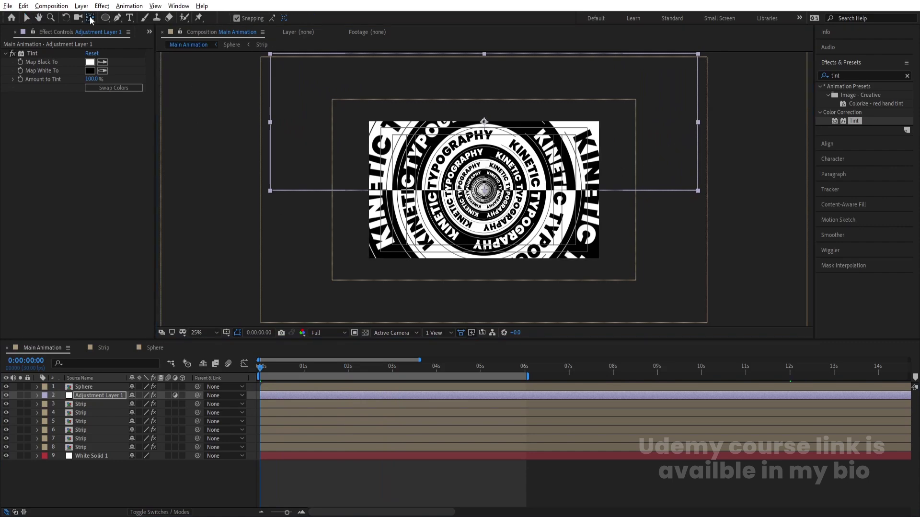
{"action": "left_click", "coordinate": [484, 121]}
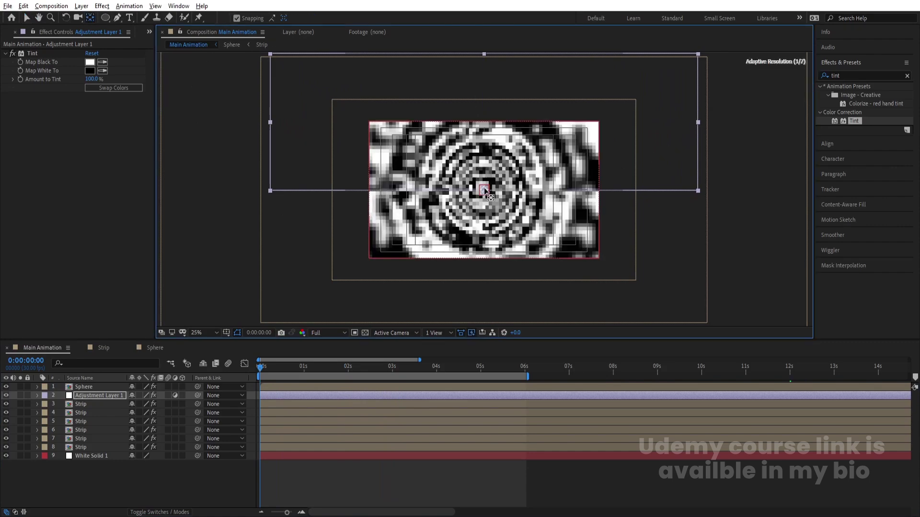
Enlarge the adjustment layer further upward and sideways beyond the frame, keeping its lower edge on the center line
{"action": "key", "text": "comma"}
{"action": "key", "text": "v"}
{"action": "left_click_drag", "start_coordinate": [485, 121], "coordinate": [485, 78]}
{"action": "left_click_drag", "start_coordinate": [591, 135], "coordinate": [613, 134]}
{"action": "key", "text": "ctrl+z"}
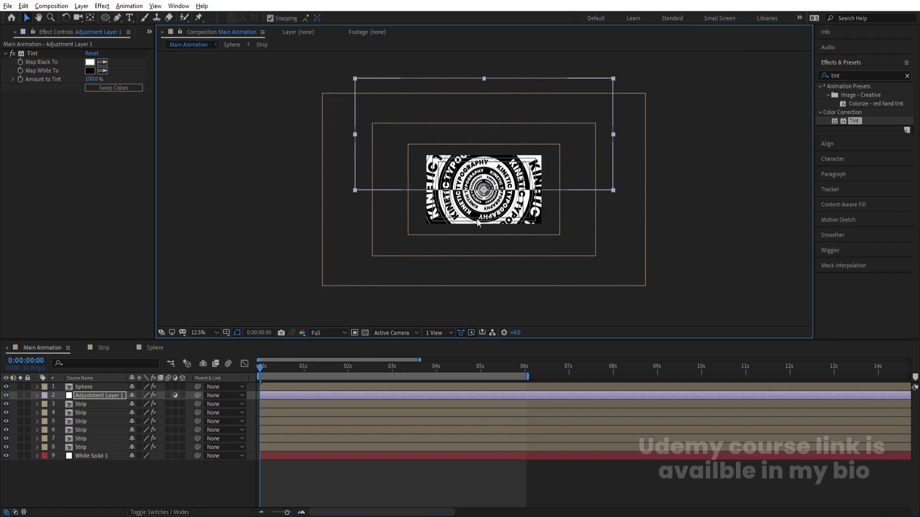
{"action": "left_click_drag", "start_coordinate": [482, 72], "coordinate": [482, 56]}
{"action": "left_click", "coordinate": [216, 332]}
{"action": "left_click", "coordinate": [212, 153]}
Keyframe the adjustment layer's Rotation from 0 at the timeline start to one full revolution at 6 seconds, and preview it
{"action": "left_click", "coordinate": [93, 394]}
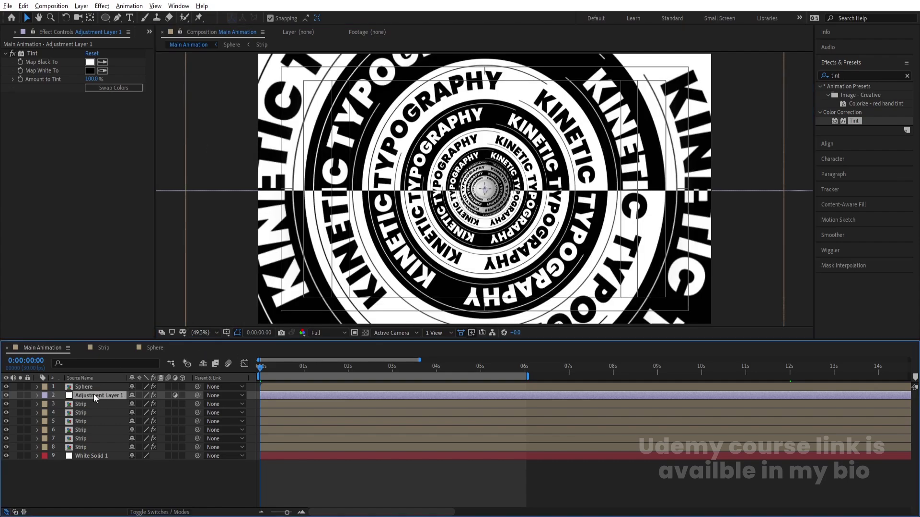
{"action": "key", "text": "r"}
{"action": "left_click", "coordinate": [62, 404]}
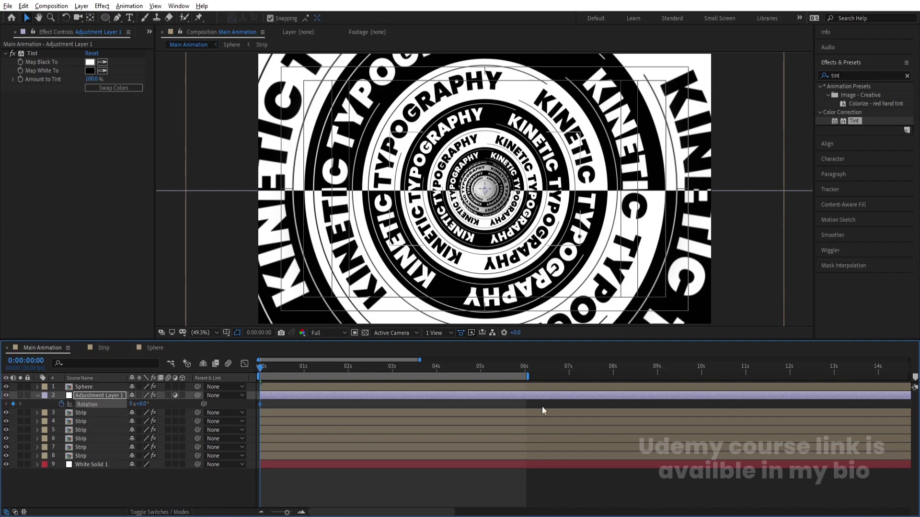
{"action": "left_click", "coordinate": [525, 374]}
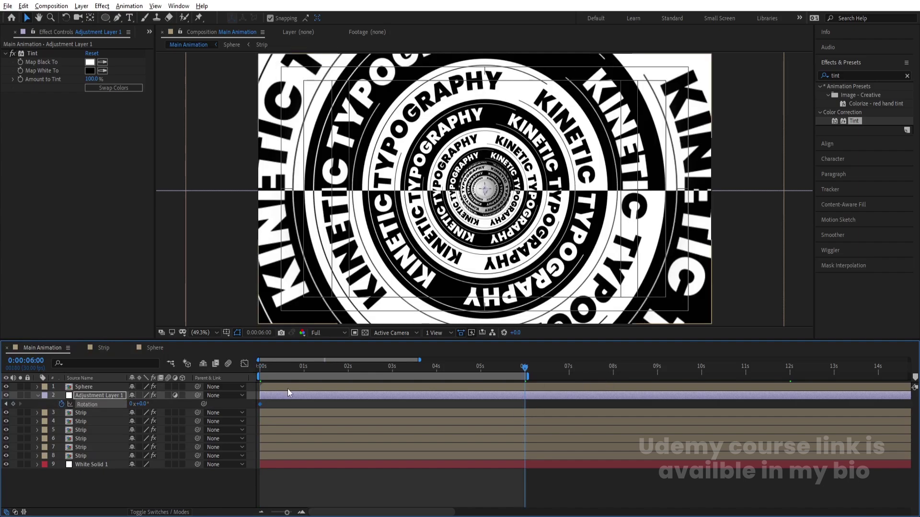
{"action": "left_click", "coordinate": [131, 404]}
{"action": "type", "text": "1"}
{"action": "key", "text": "Return"}
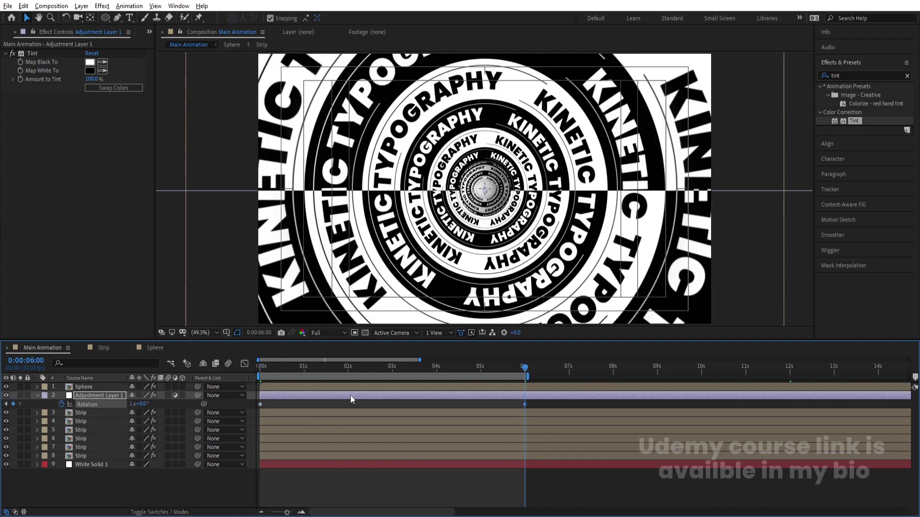
{"action": "key", "text": "space"}
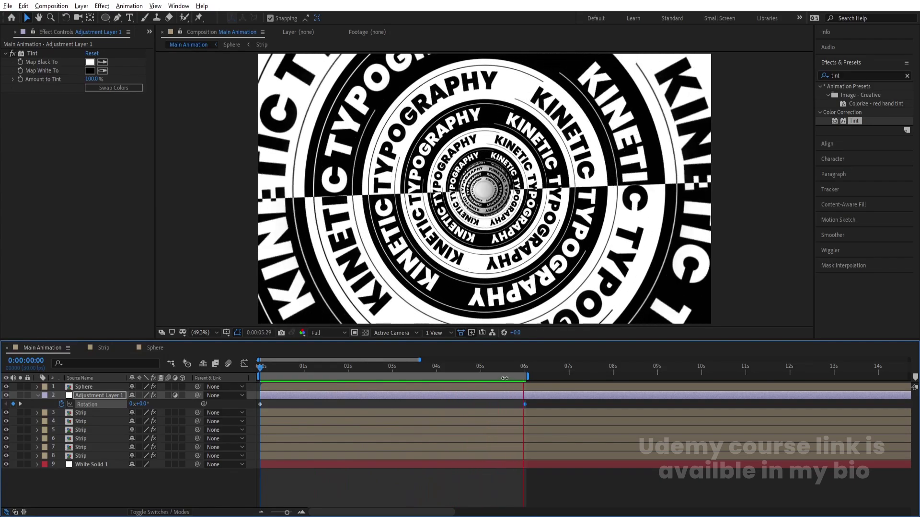
{"action": "key", "text": "space"}
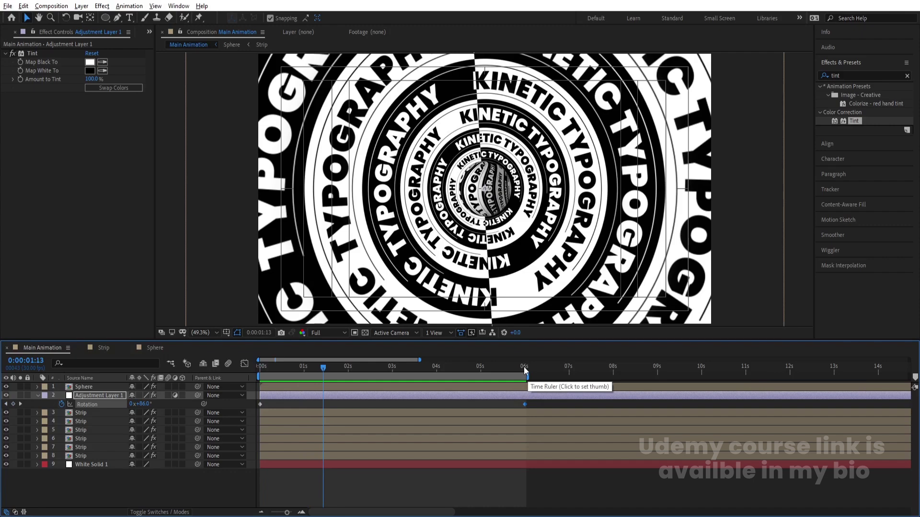
Extend the work area's end to 12 seconds, move the adjustment layer's last Rotation keyframe there and preview the slower spin
{"action": "left_click", "coordinate": [790, 369]}
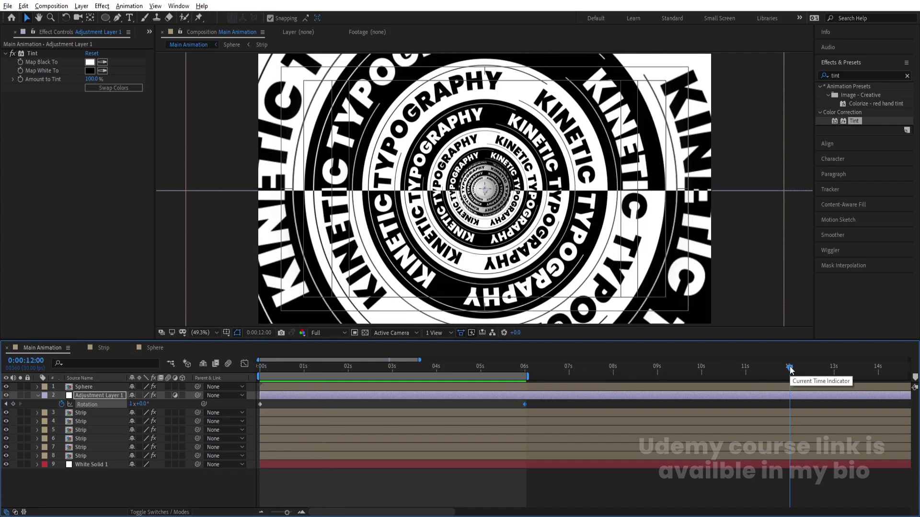
{"action": "key", "text": "n"}
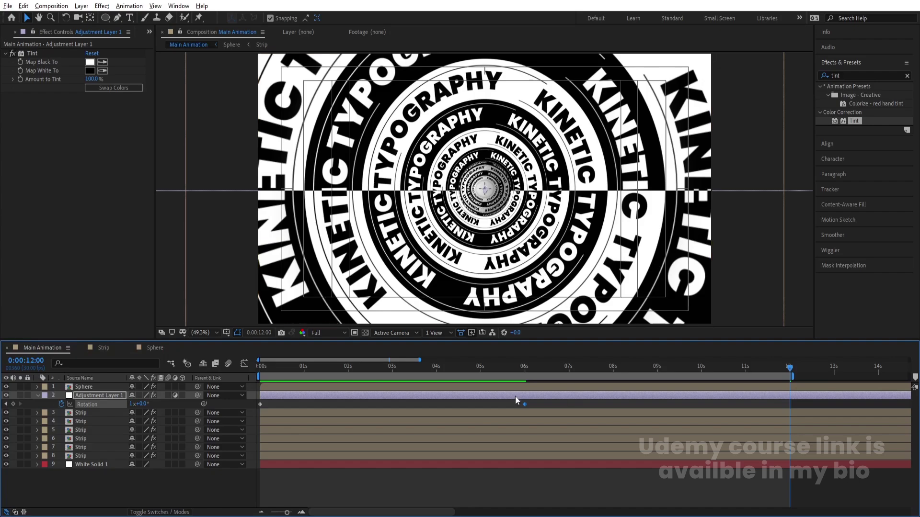
{"action": "left_click_drag", "start_coordinate": [525, 404], "coordinate": [757, 405]}
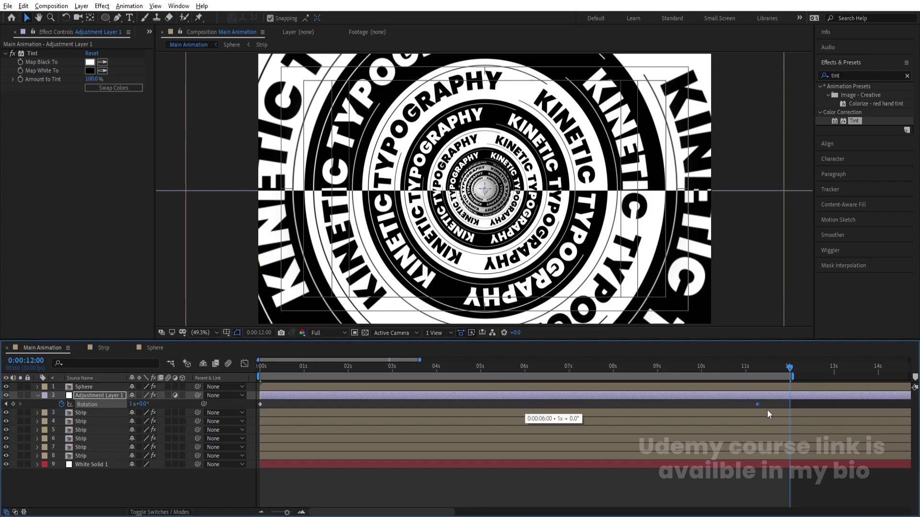
{"action": "key", "text": "space"}
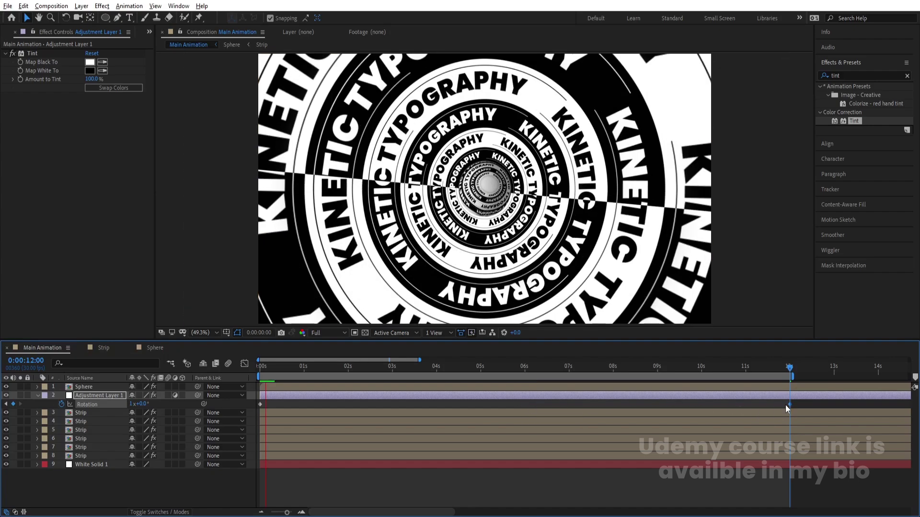